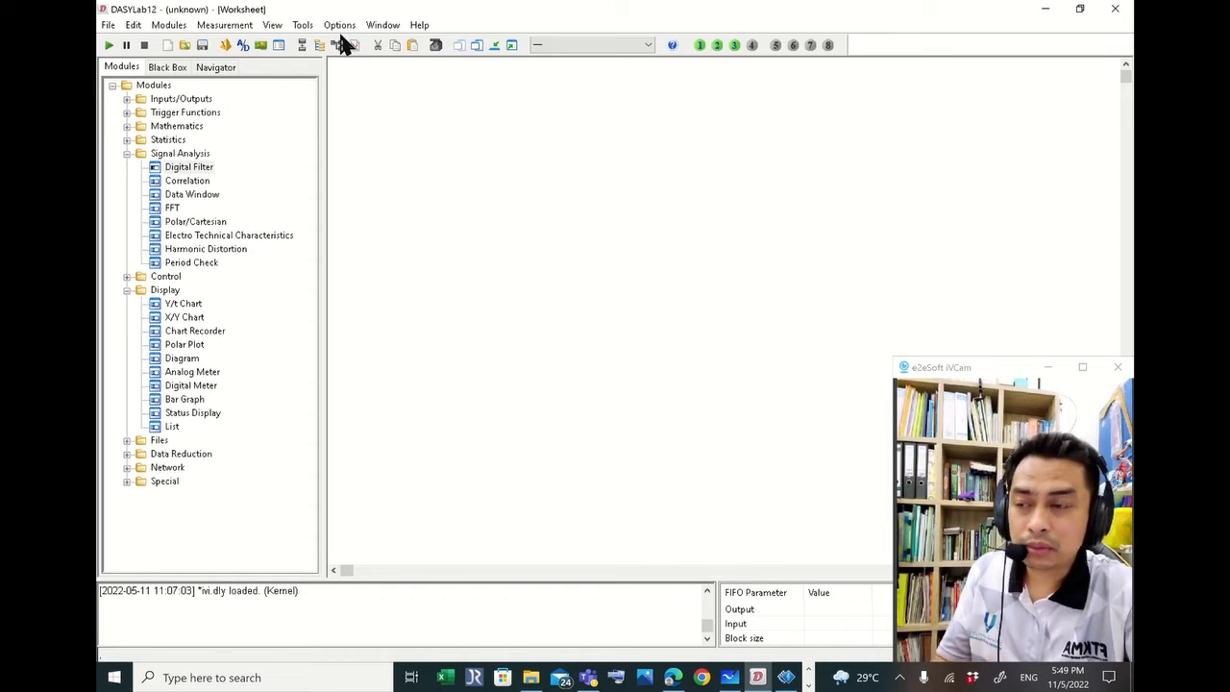
# In the time base settings, turn off the automatic block size for the sound card driver
pyautogui.click(229, 27)
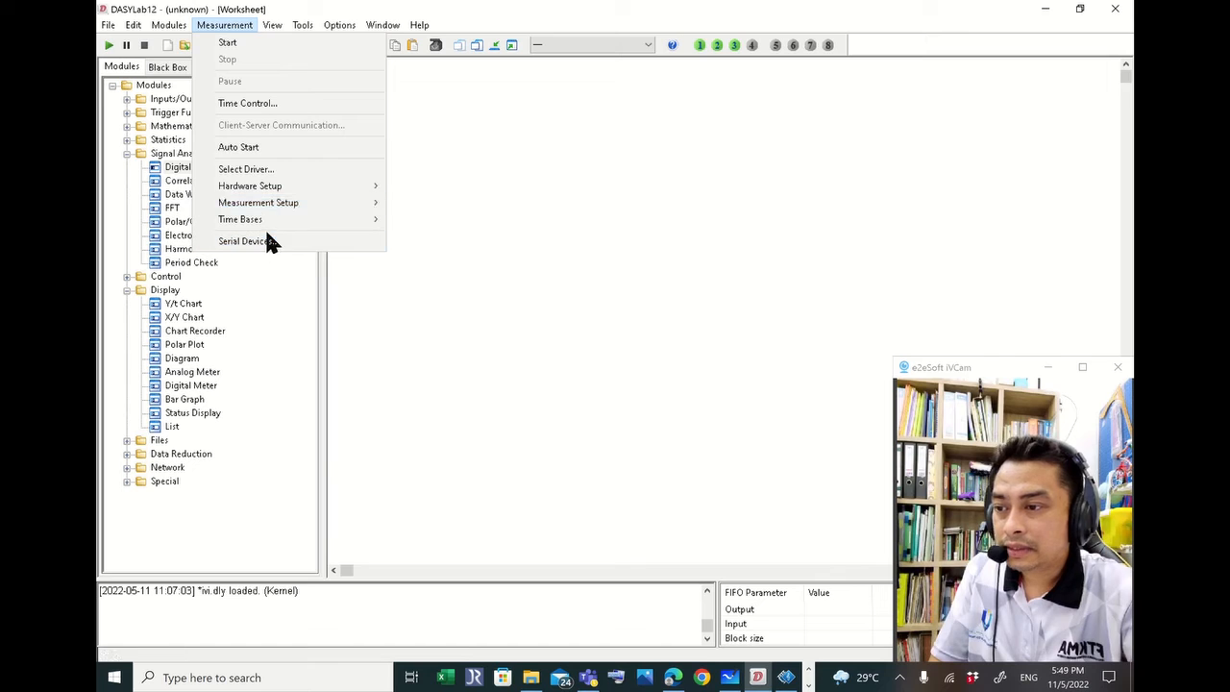
pyautogui.moveTo(266, 226)
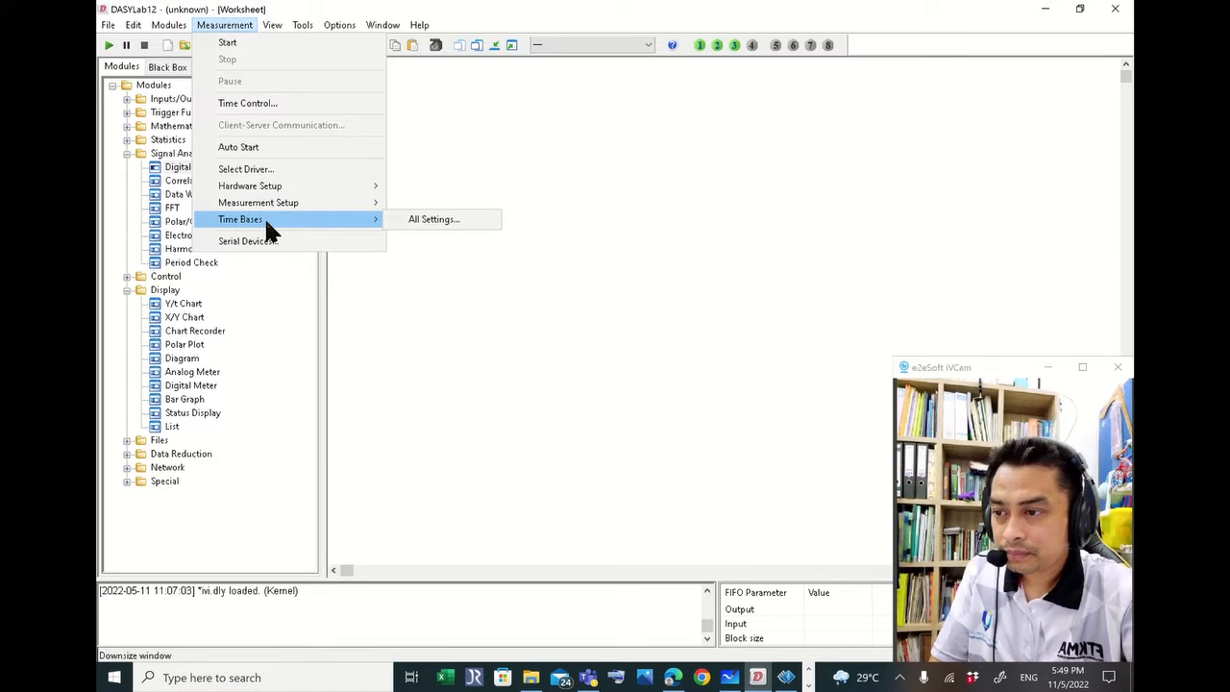
pyautogui.click(421, 223)
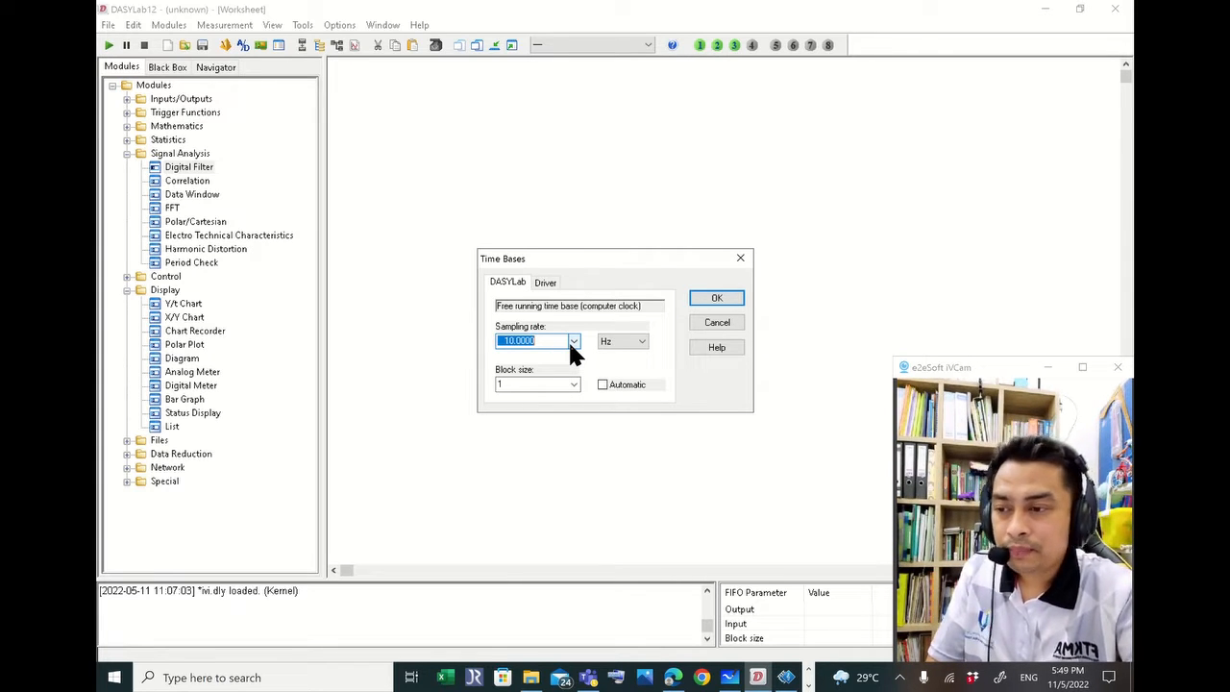
pyautogui.click(552, 283)
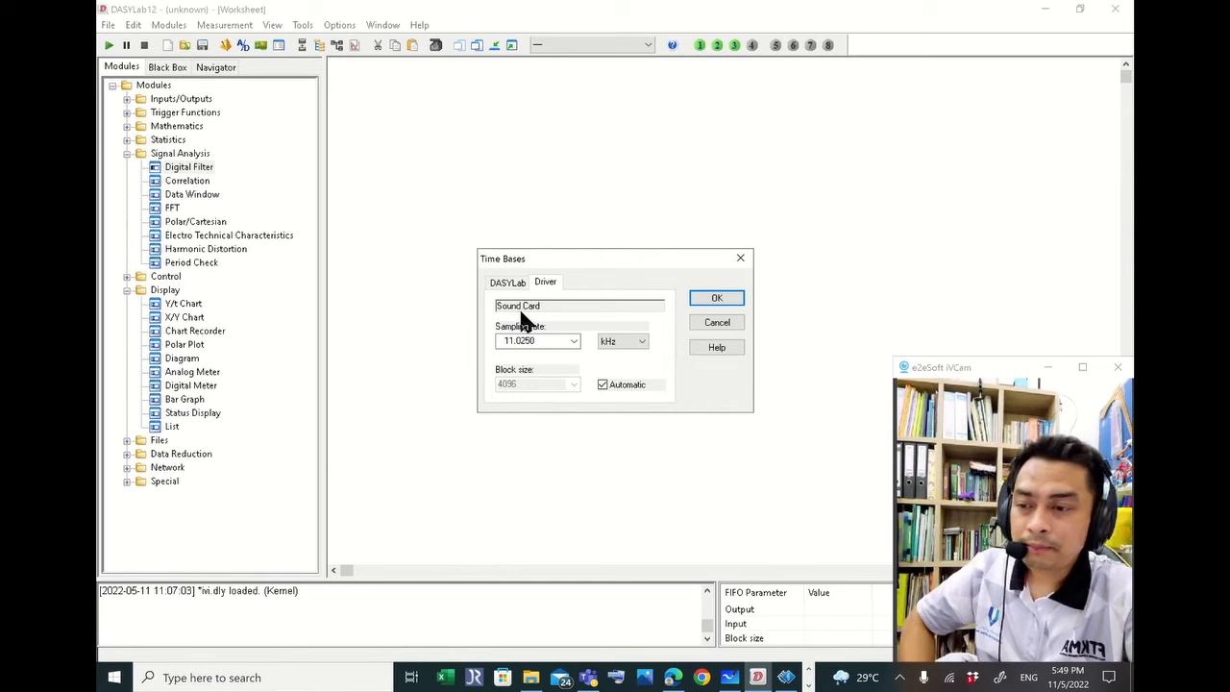
pyautogui.click(536, 341)
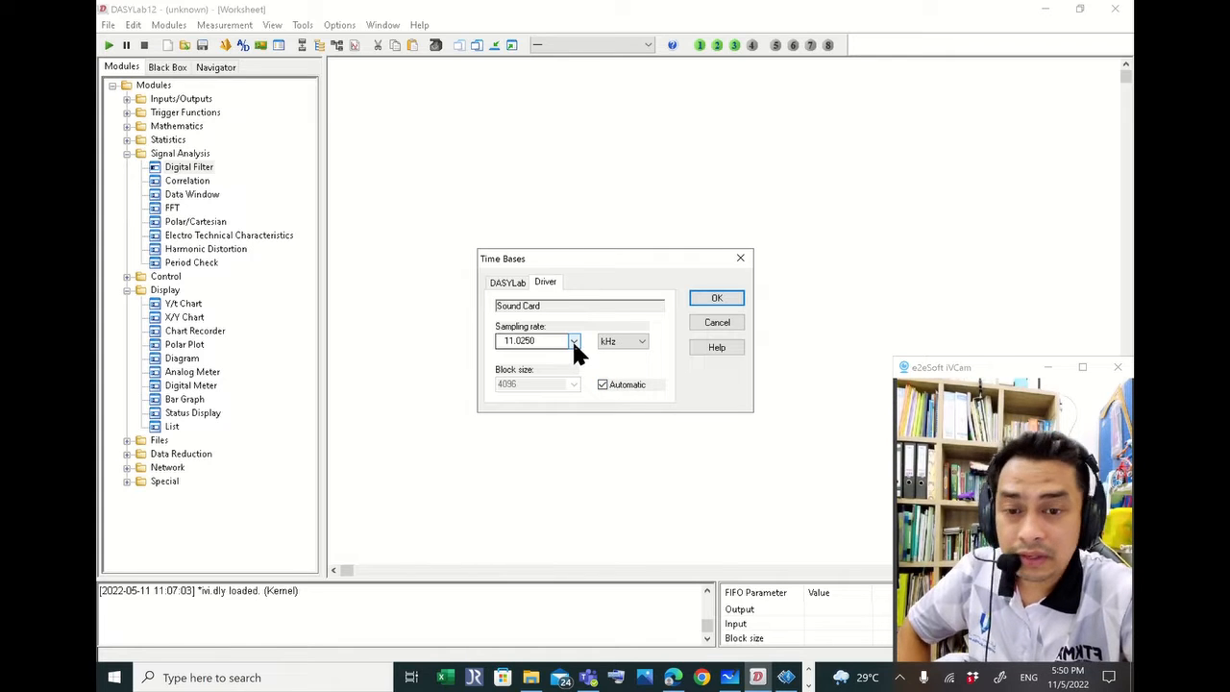
pyautogui.click(601, 384)
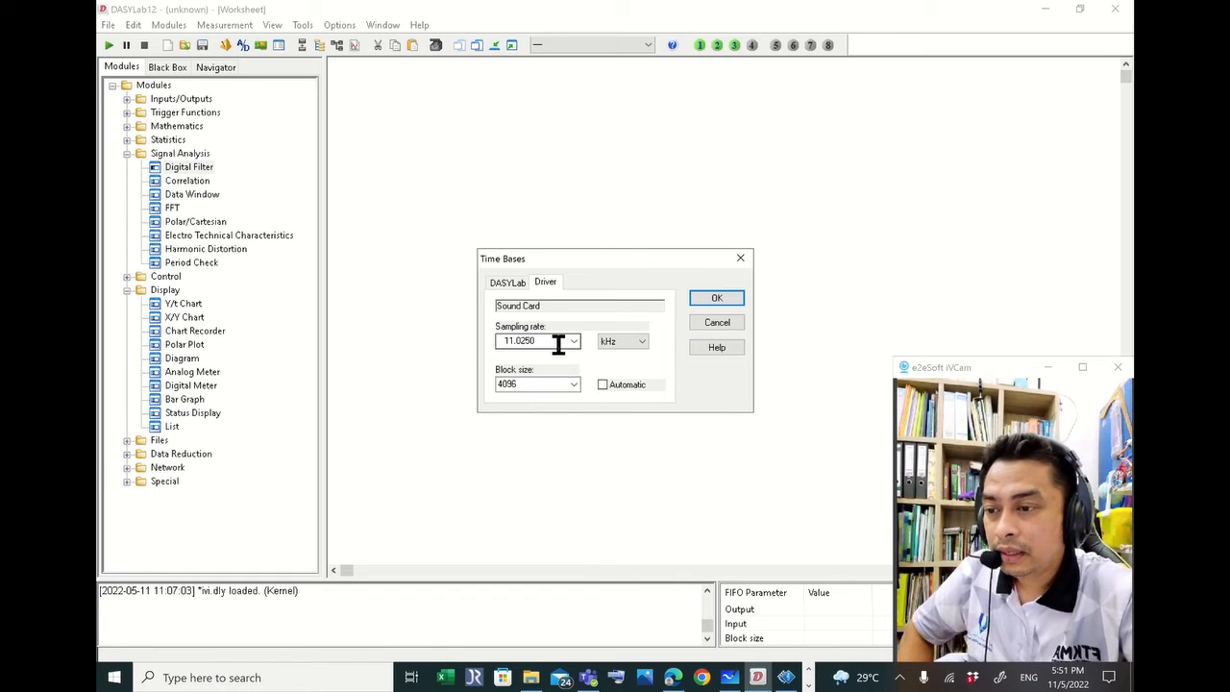
pyautogui.click(705, 299)
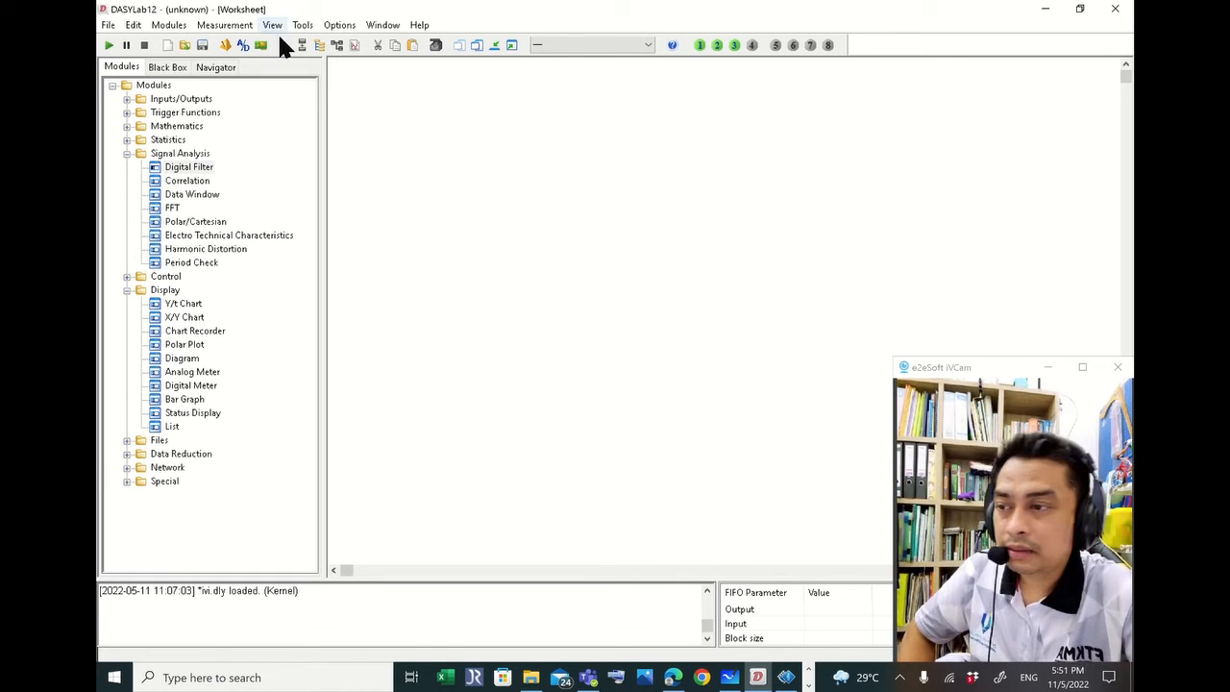
pyautogui.click(229, 28)
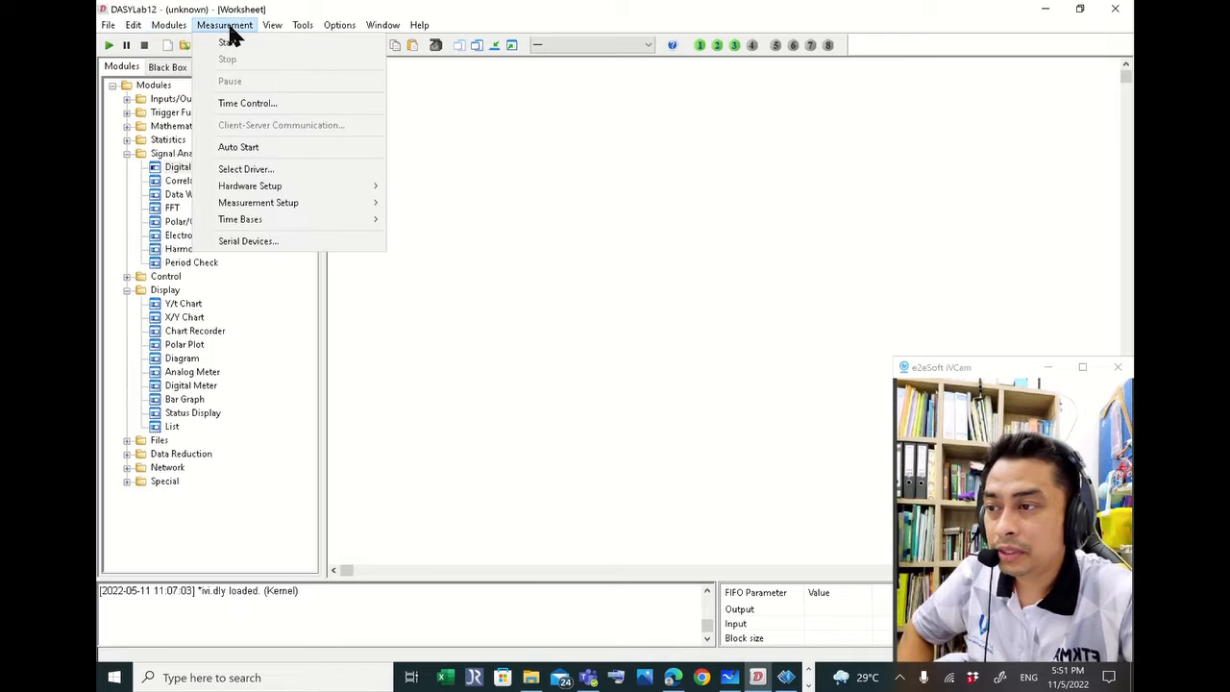
pyautogui.moveTo(274, 219)
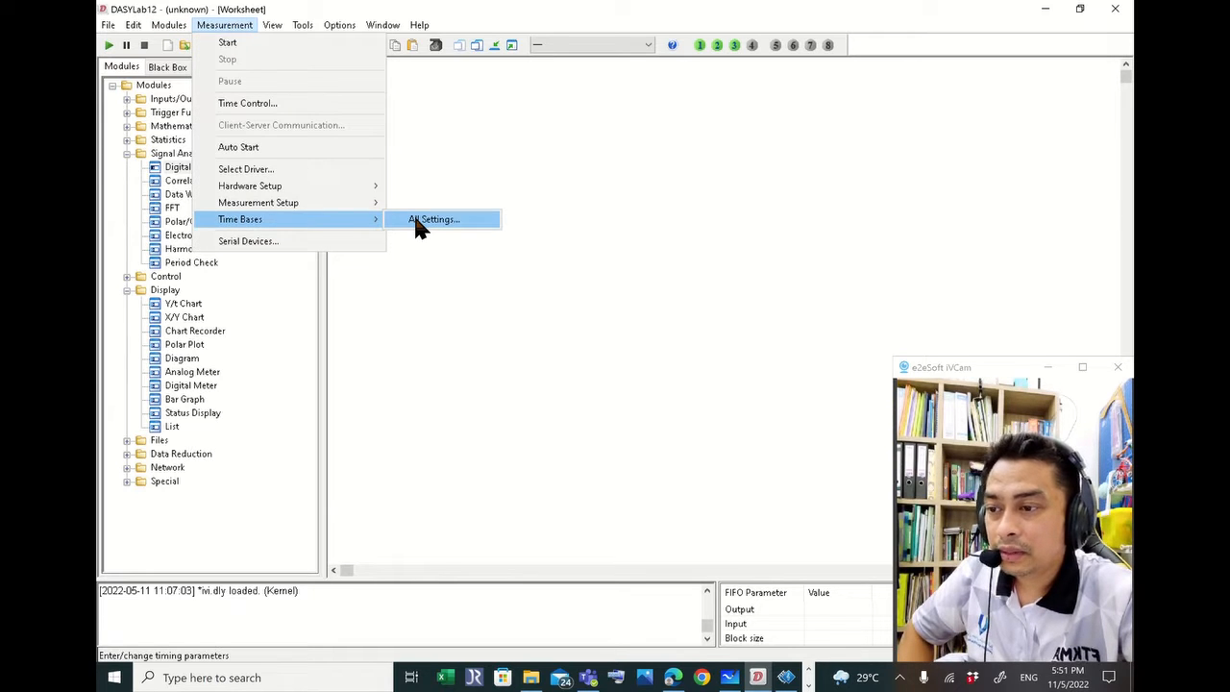
pyautogui.click(302, 4)
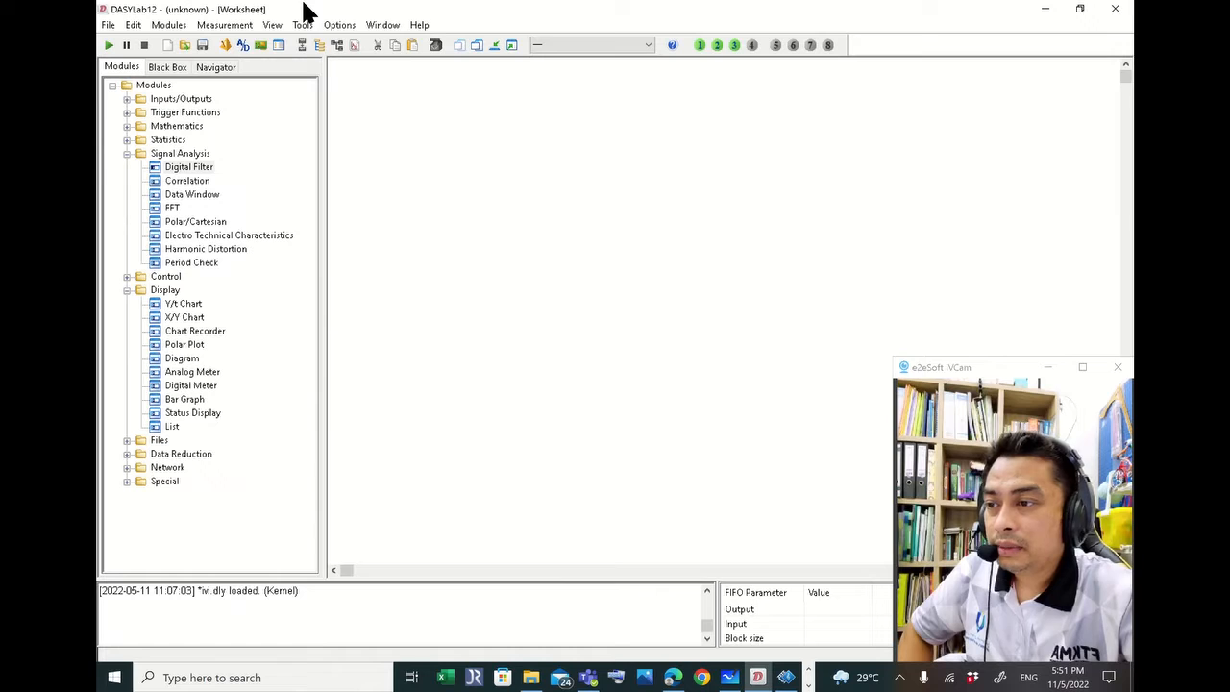
# In the measurement setup, try a custom block size of 3532523, and set the block size to be specified automatically
pyautogui.click(243, 48)
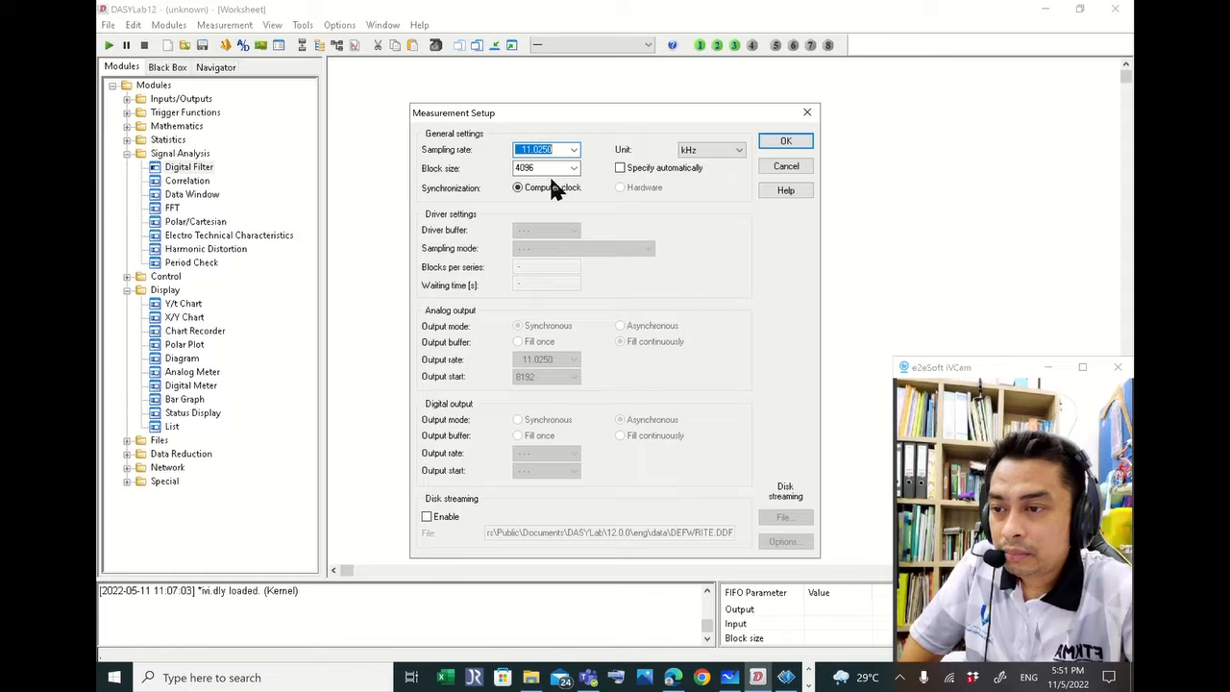
pyautogui.click(620, 168)
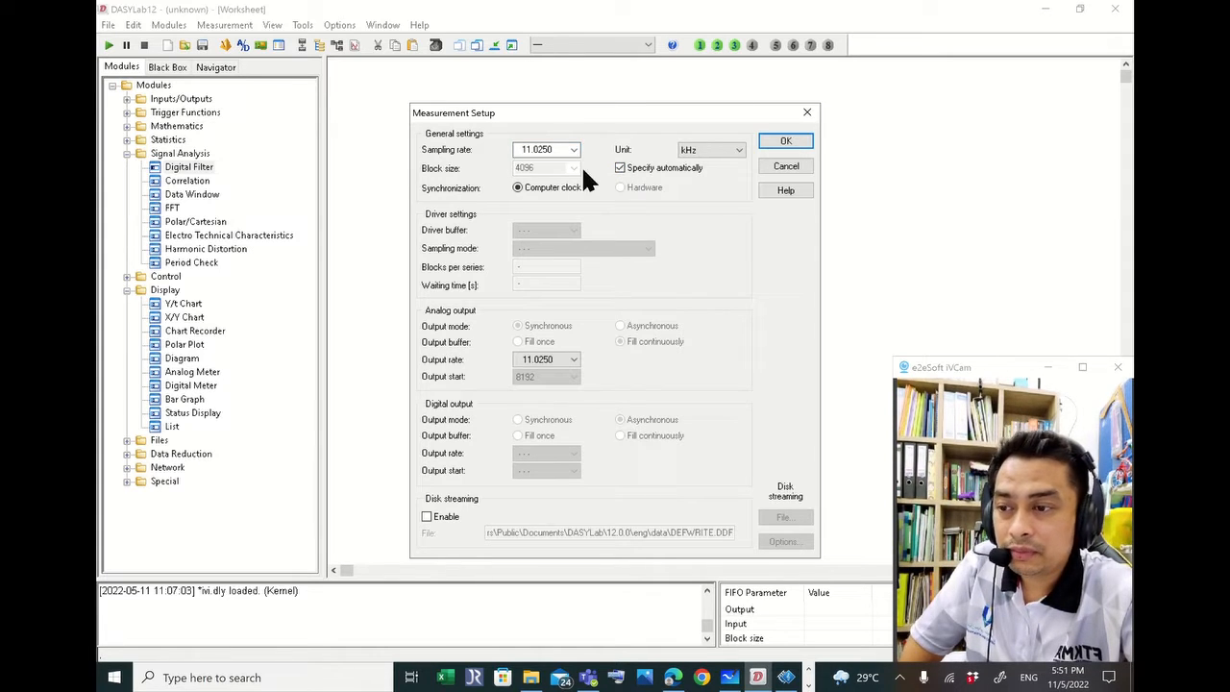
pyautogui.click(620, 168)
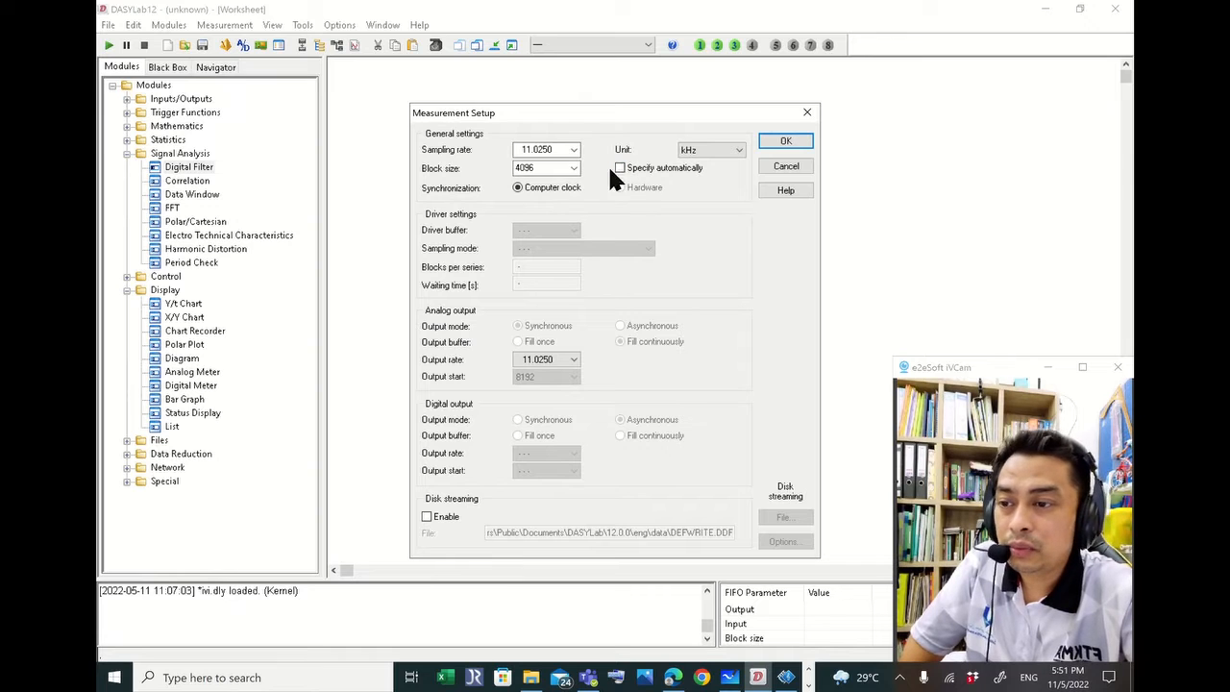
pyautogui.click(573, 169)
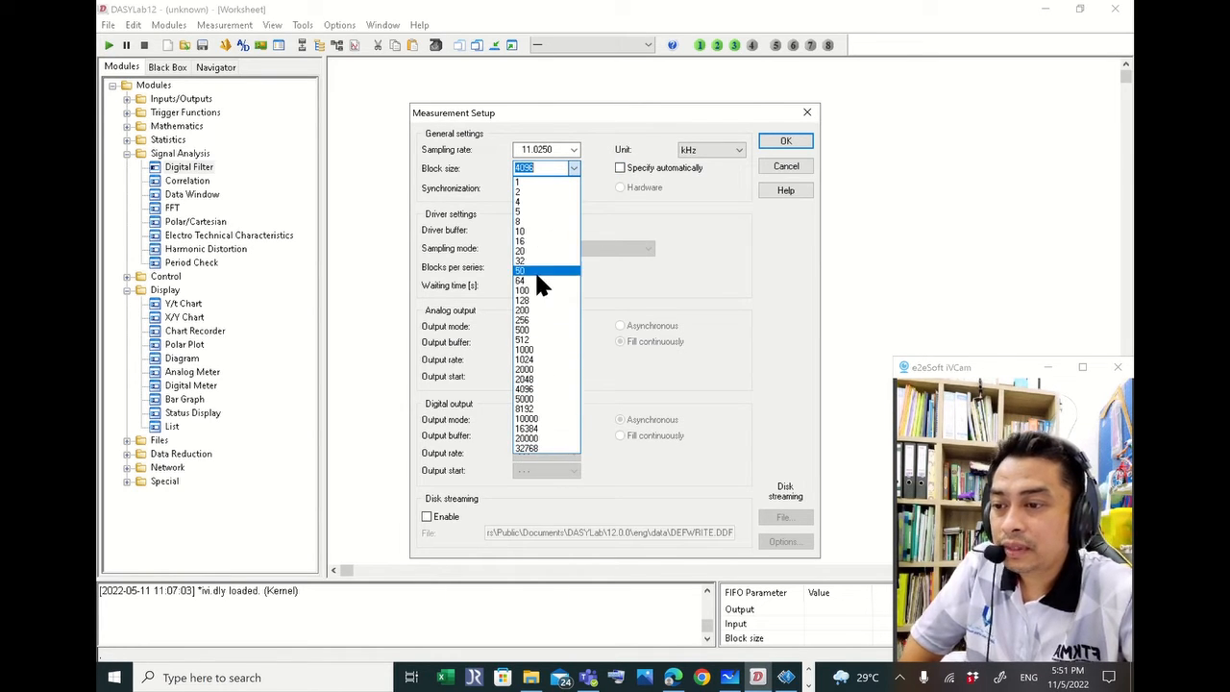
pyautogui.click(616, 215)
pyautogui.write('3532523')
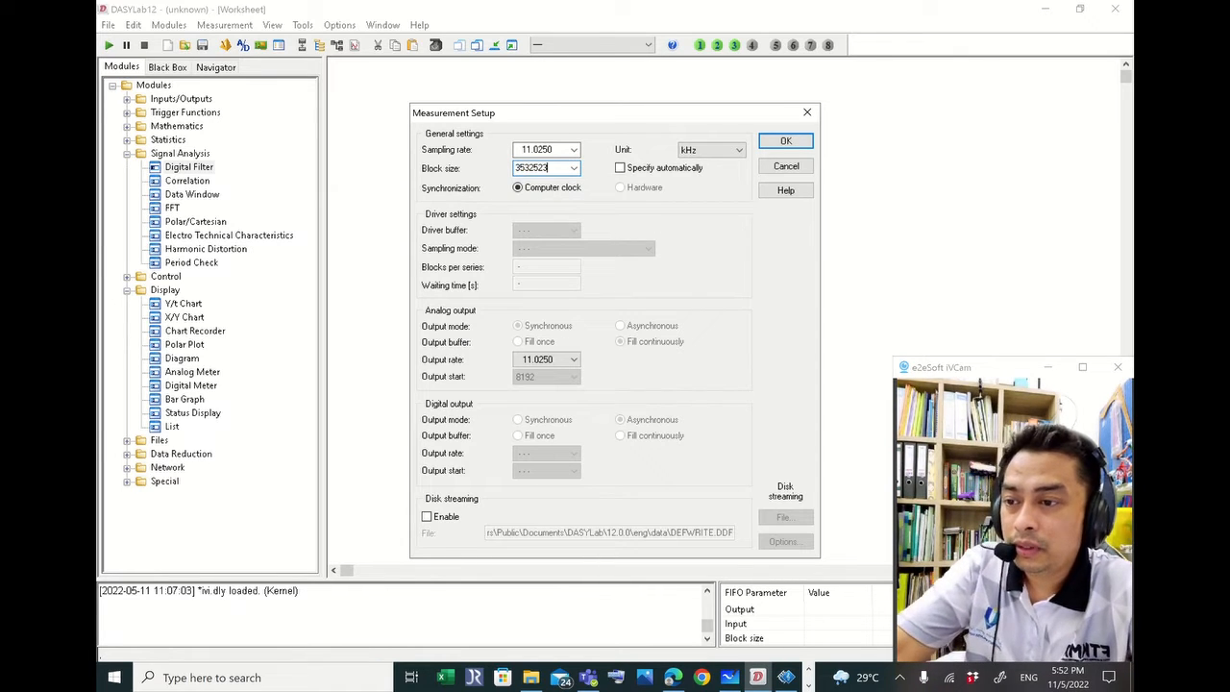
pyautogui.click(618, 167)
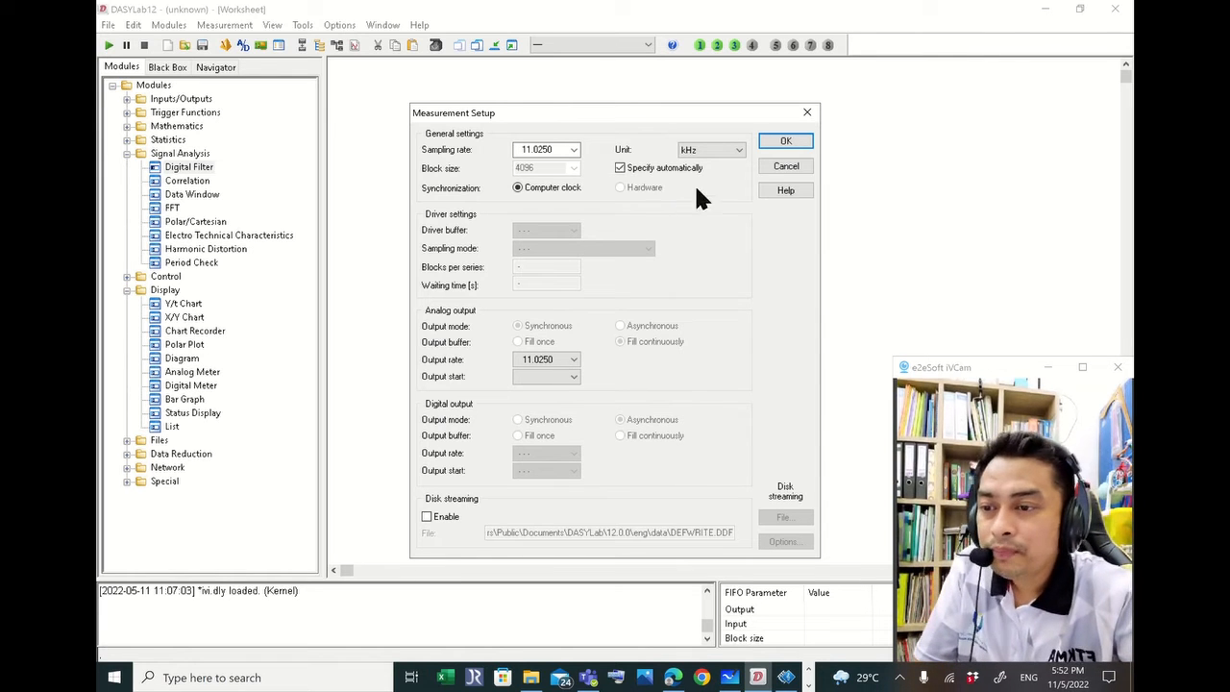
pyautogui.click(785, 144)
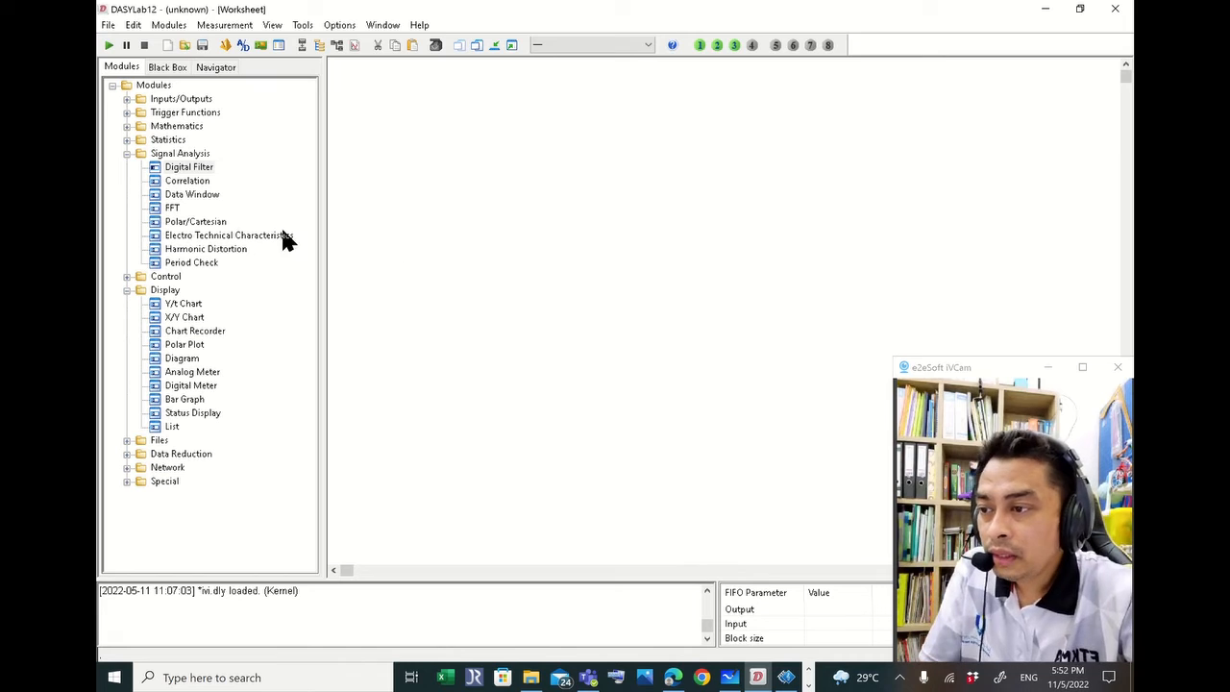
# Add a Generator module without modulation from the Control group and position it in the upper part of the worksheet
pyautogui.click(126, 152)
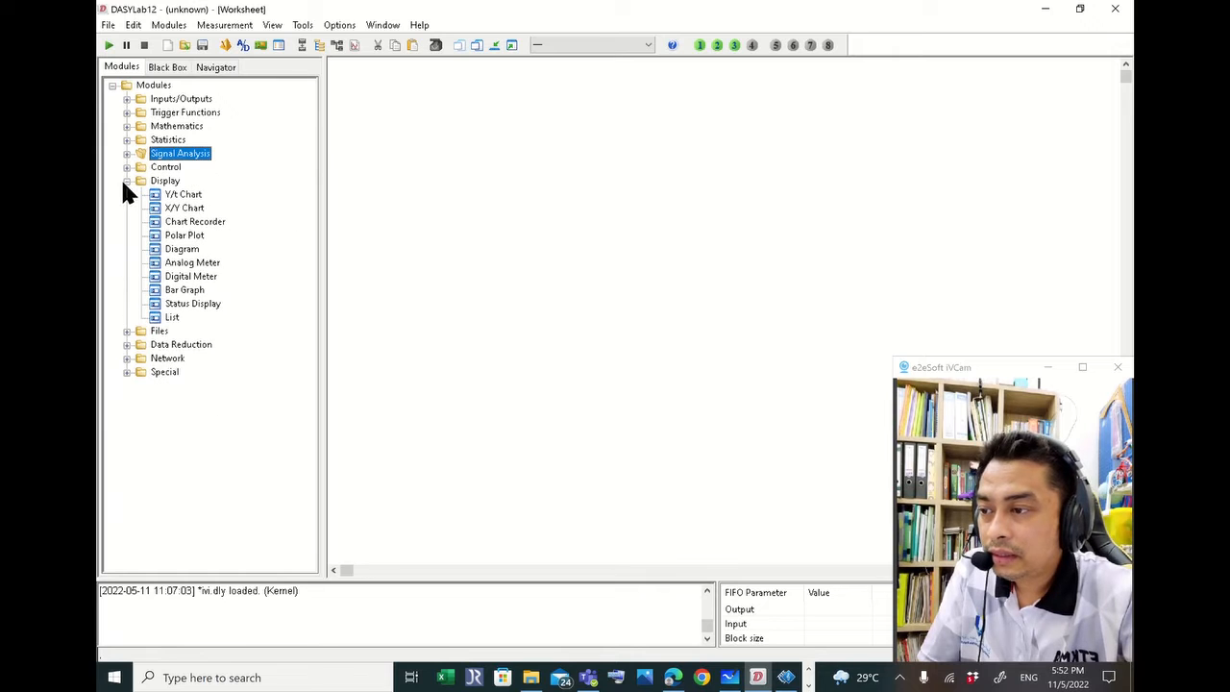
pyautogui.click(126, 180)
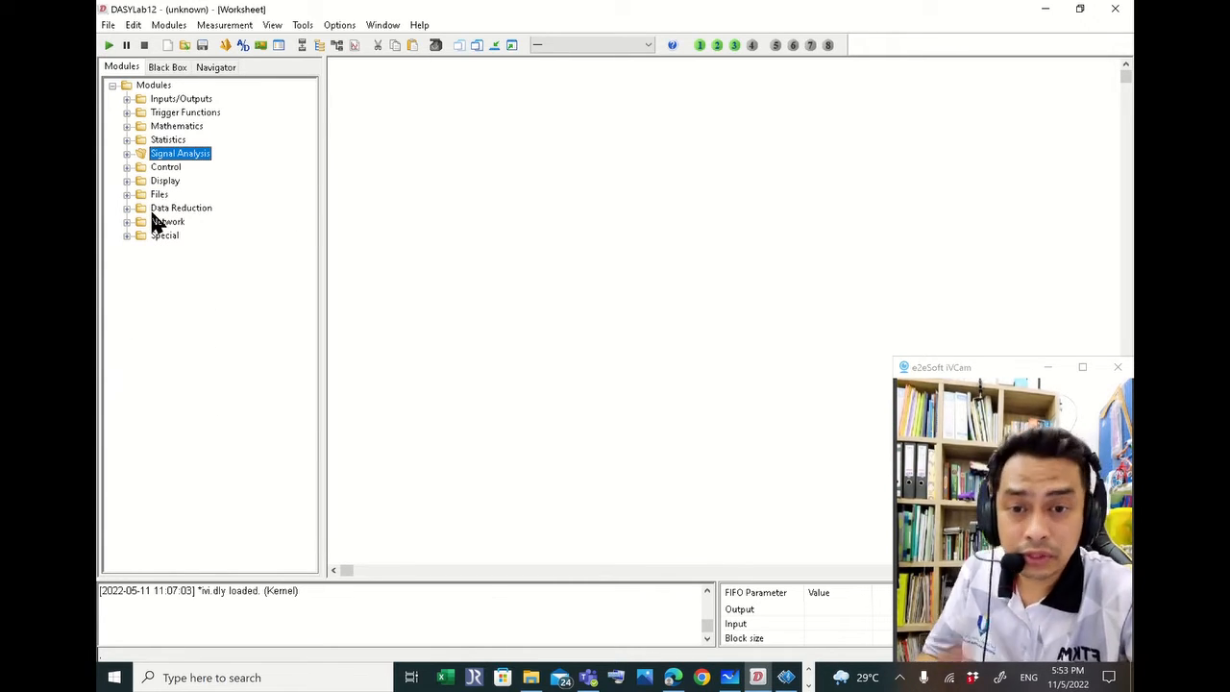
pyautogui.click(125, 168)
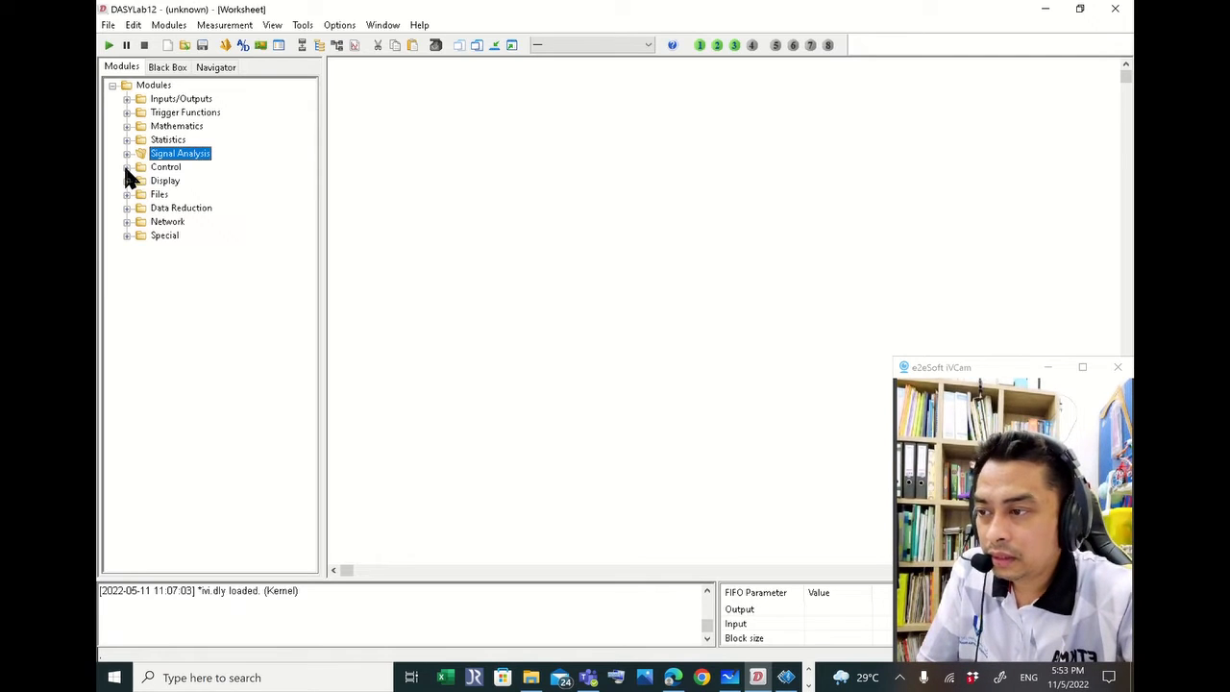
pyautogui.moveTo(175, 190); pyautogui.dragTo(437, 209)
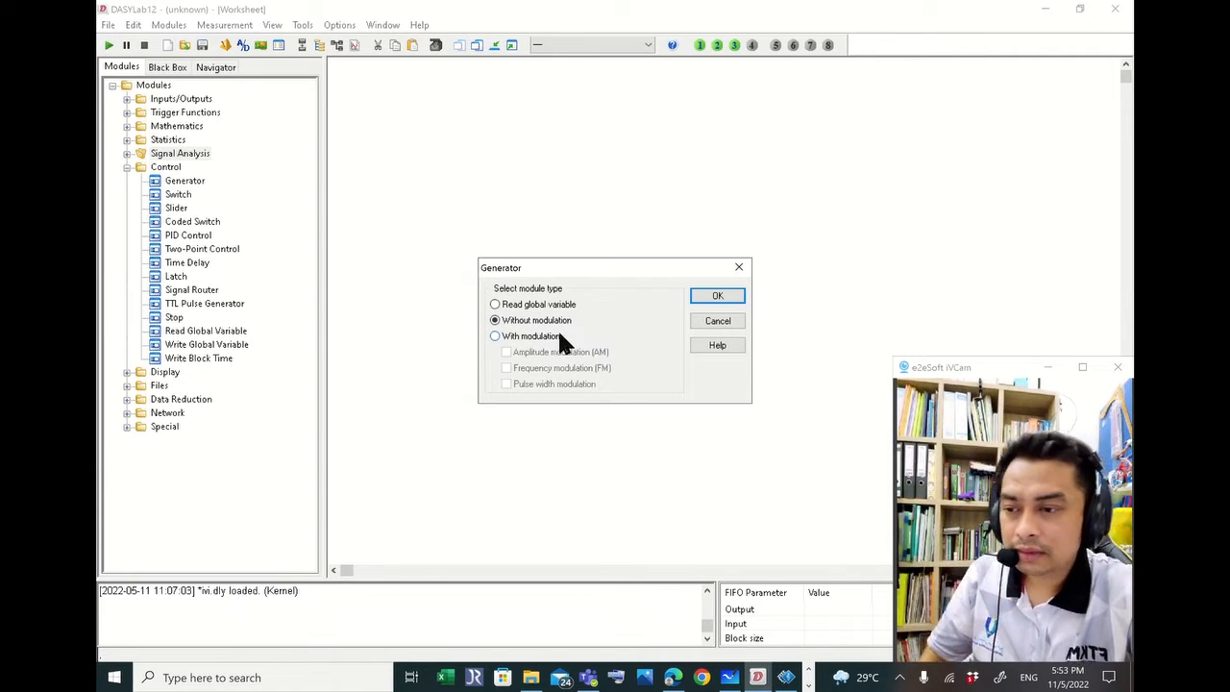
pyautogui.click(719, 296)
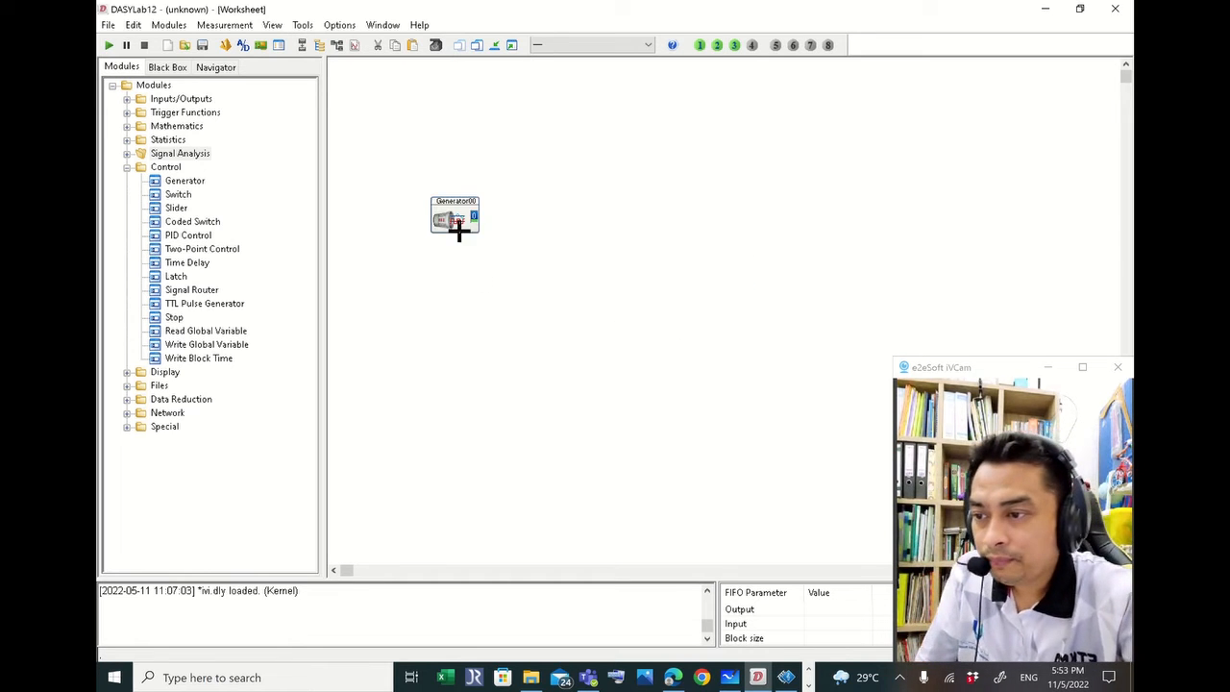
pyautogui.moveTo(459, 228); pyautogui.dragTo(458, 189)
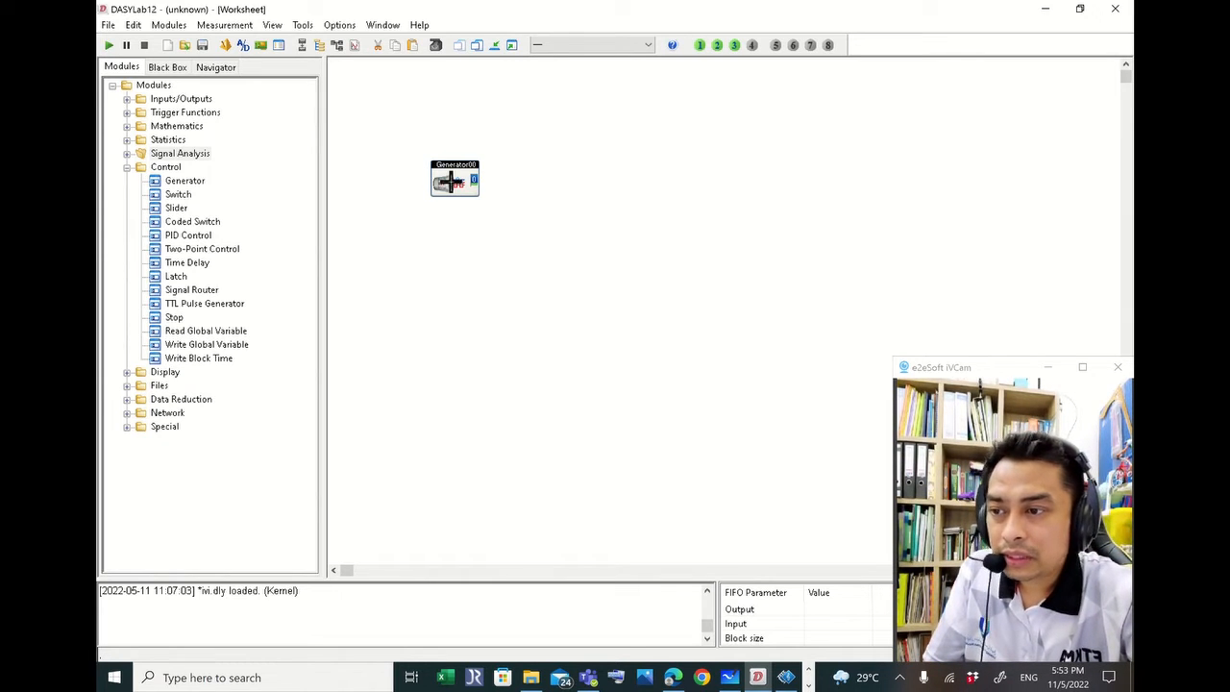
# Name the generator module "Generator 1" and set its curve form to Sine
pyautogui.doubleClick(451, 185)
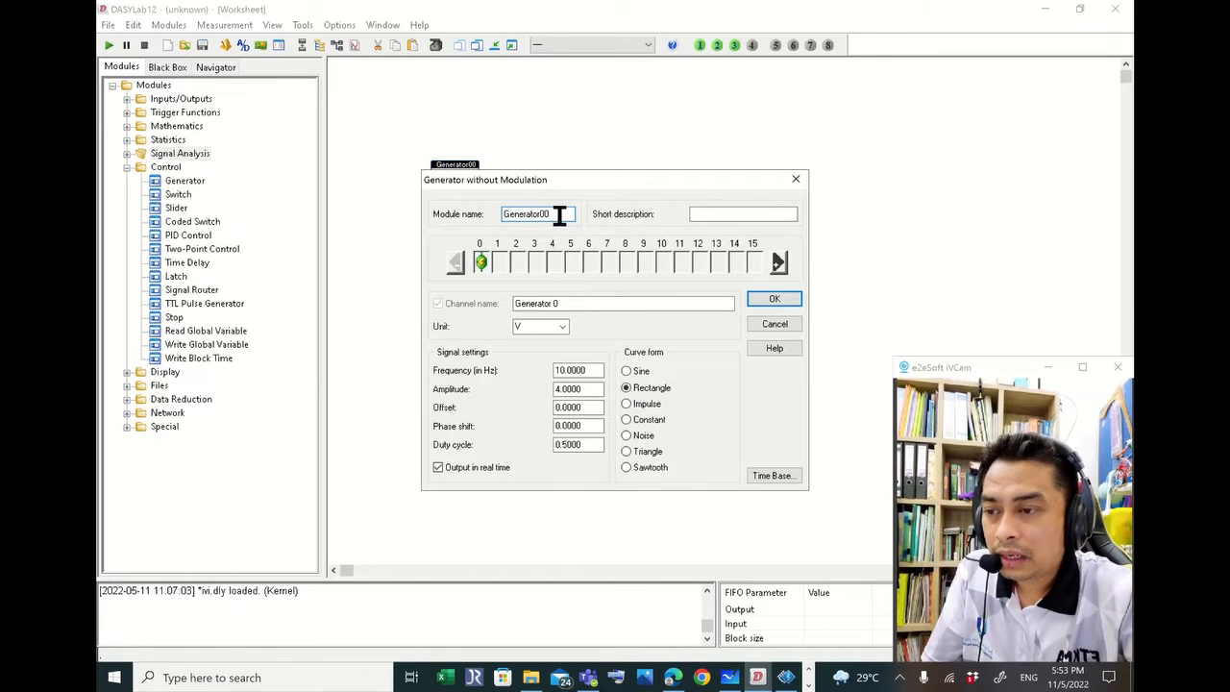
pyautogui.moveTo(554, 213); pyautogui.dragTo(471, 213)
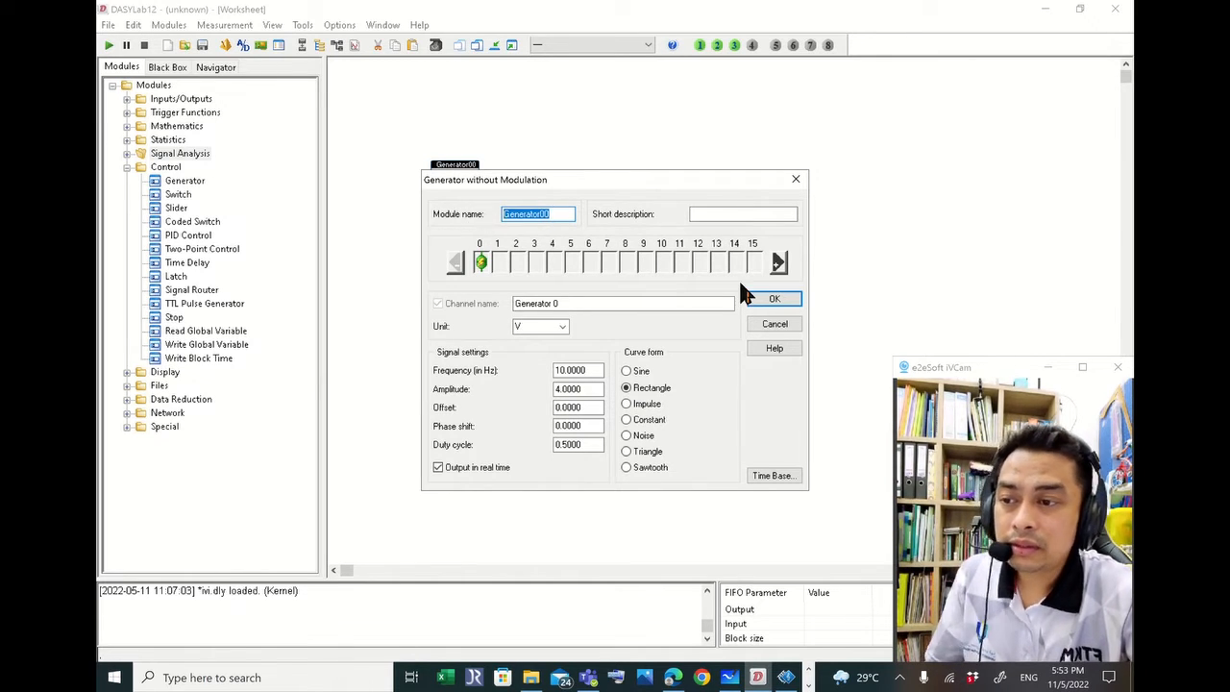
pyautogui.write('Ge')
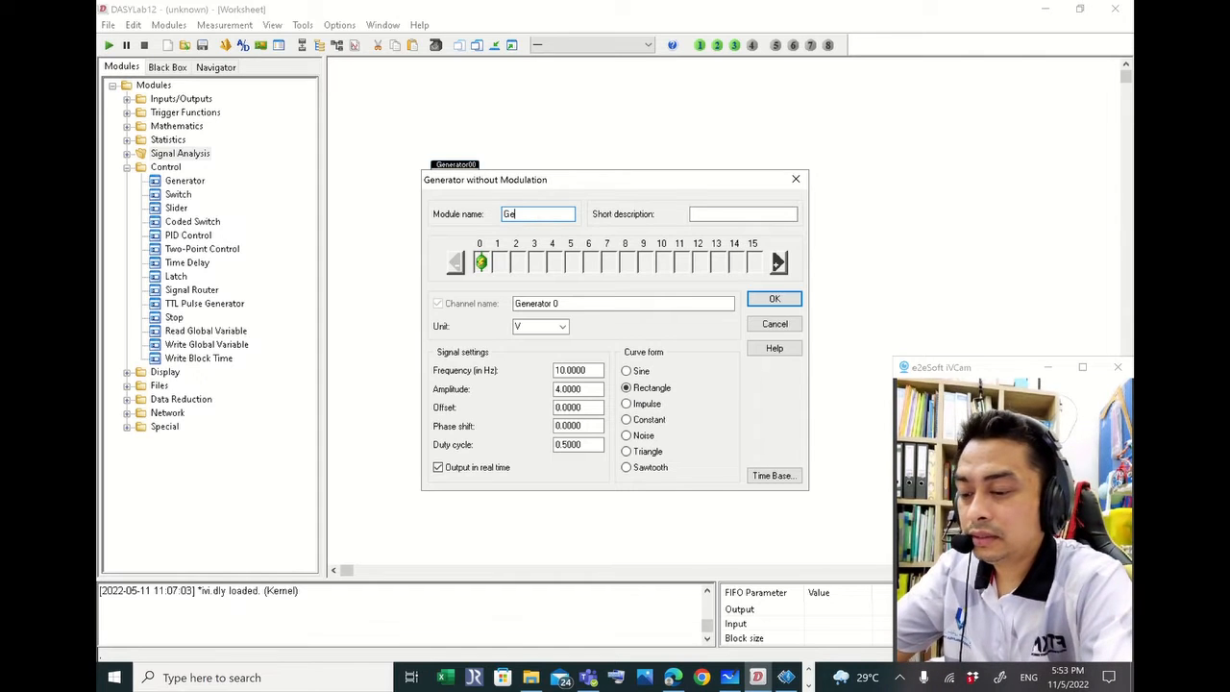
pyautogui.write('nerator 1')
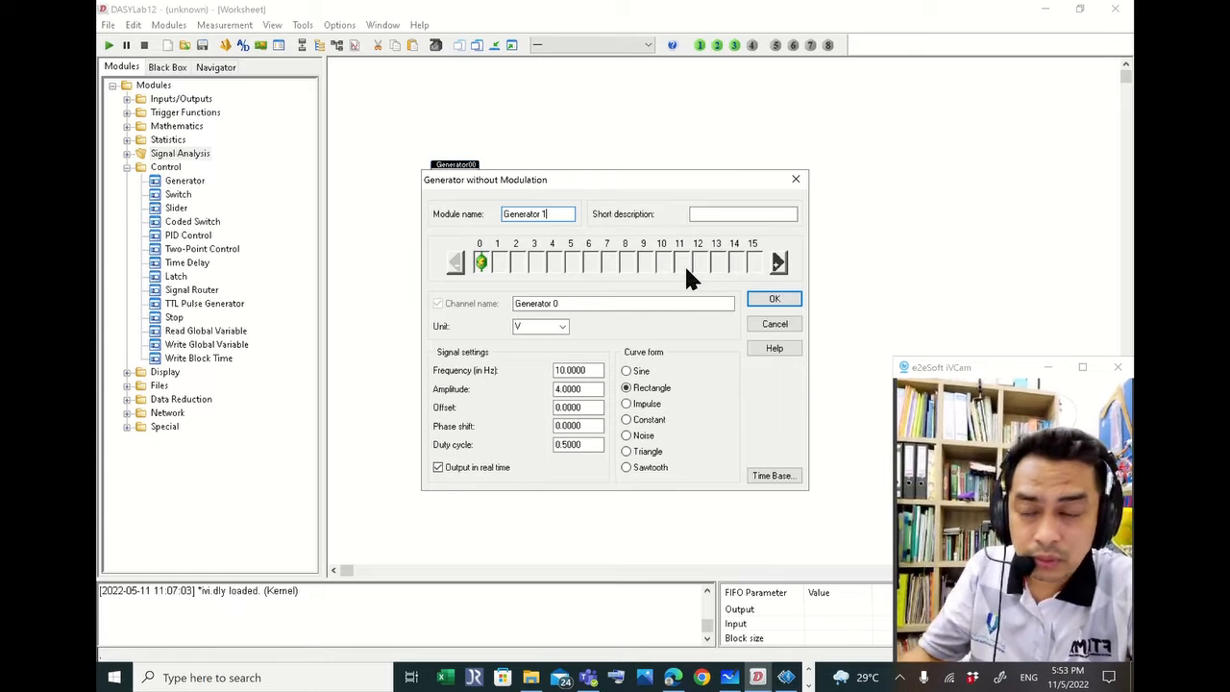
pyautogui.click(627, 371)
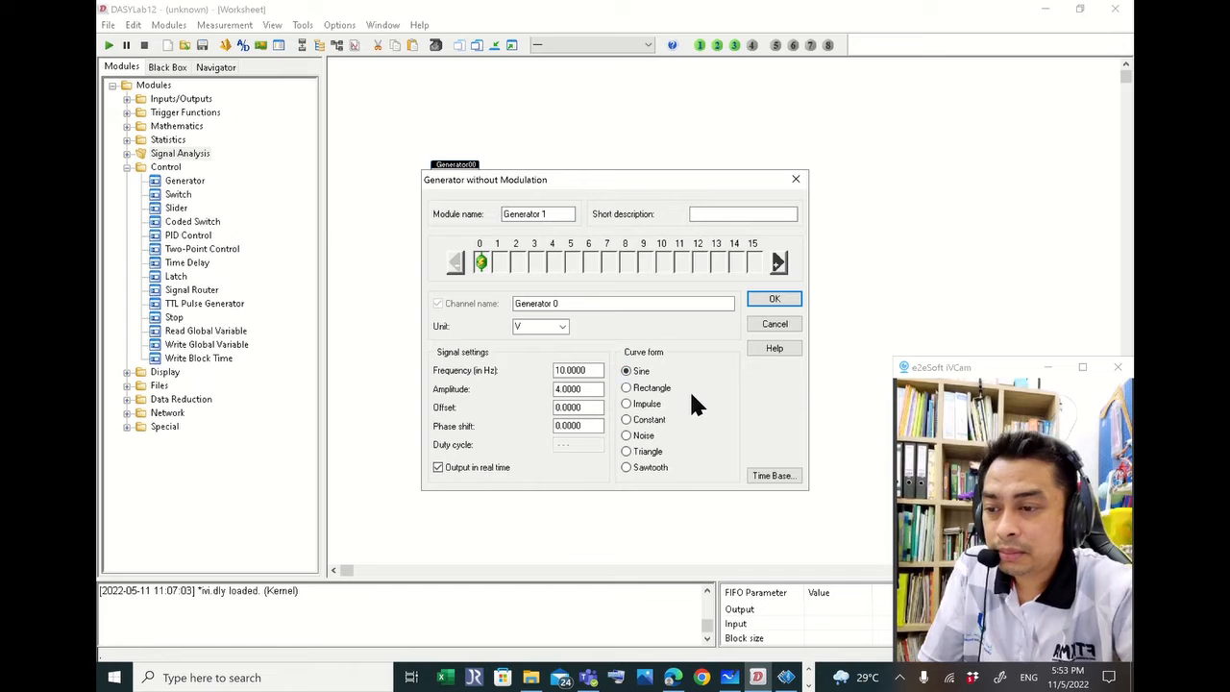
pyautogui.click(594, 390)
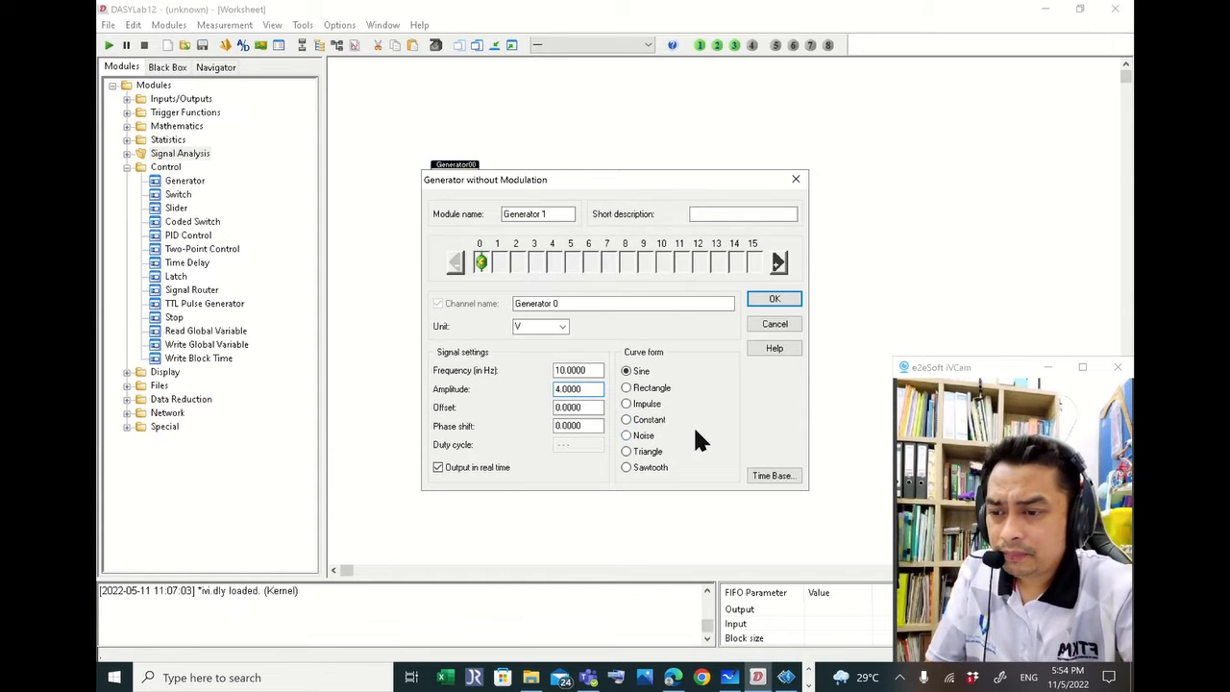
# Set the generator's time base to DASYLab and apply the module settings
pyautogui.click(775, 477)
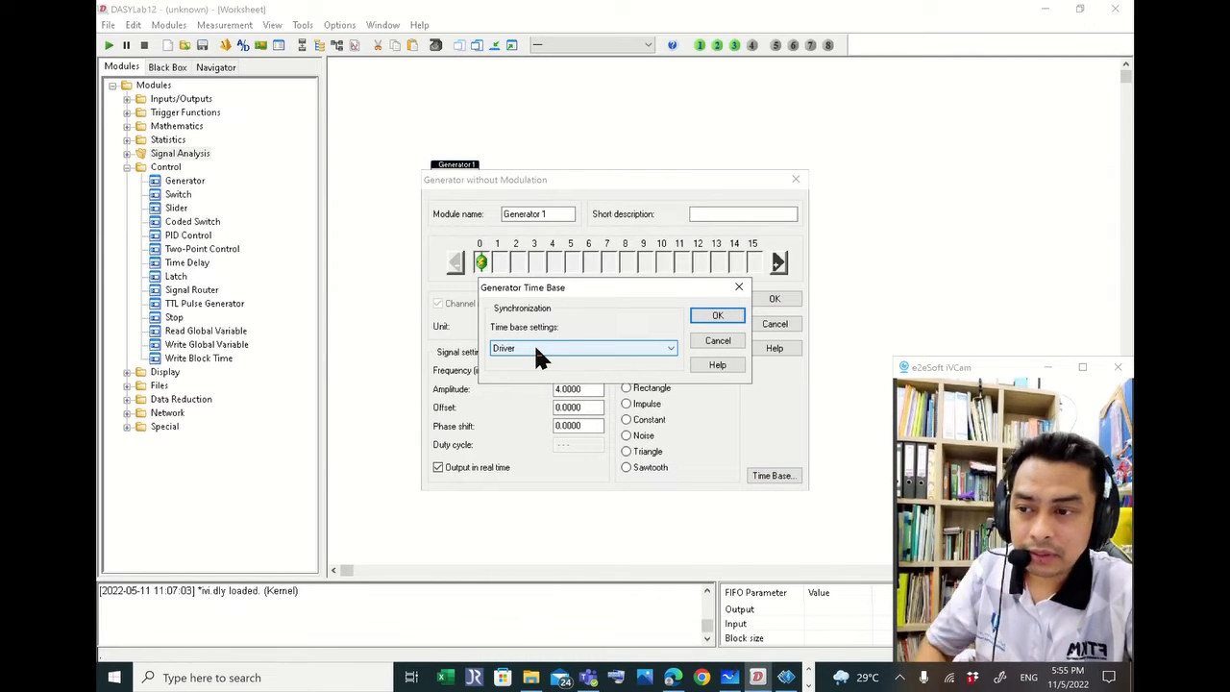
pyautogui.click(717, 318)
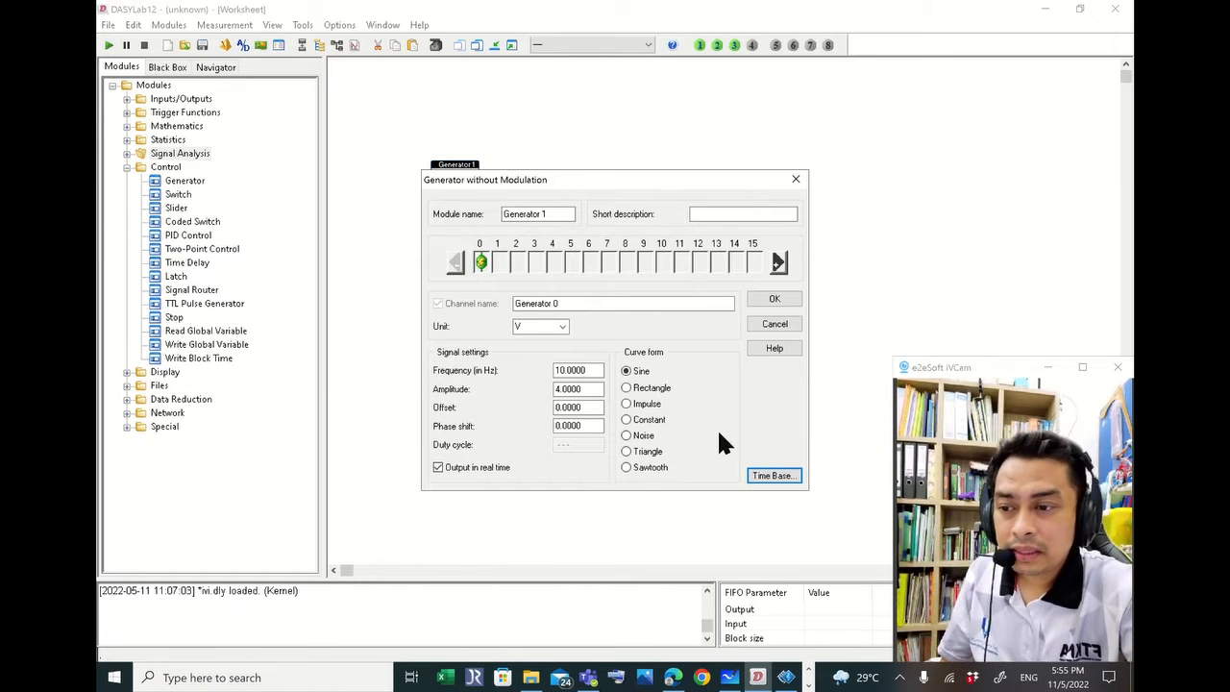
pyautogui.click(769, 475)
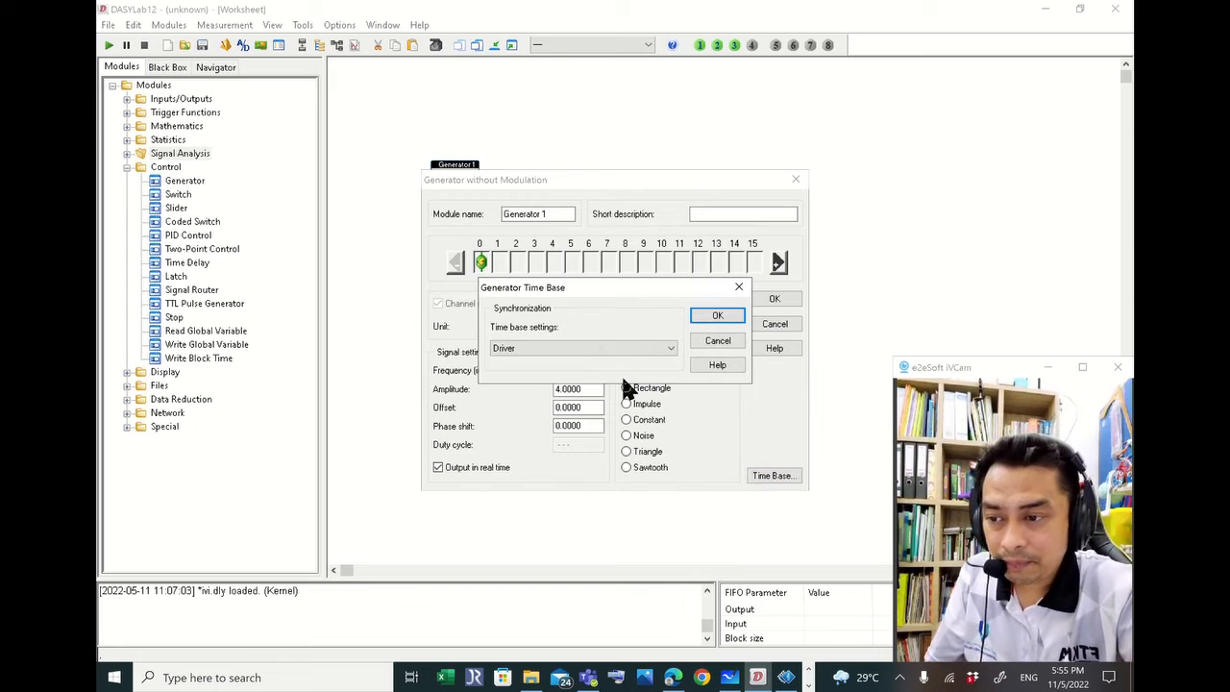
pyautogui.click(670, 348)
pyautogui.click(571, 362)
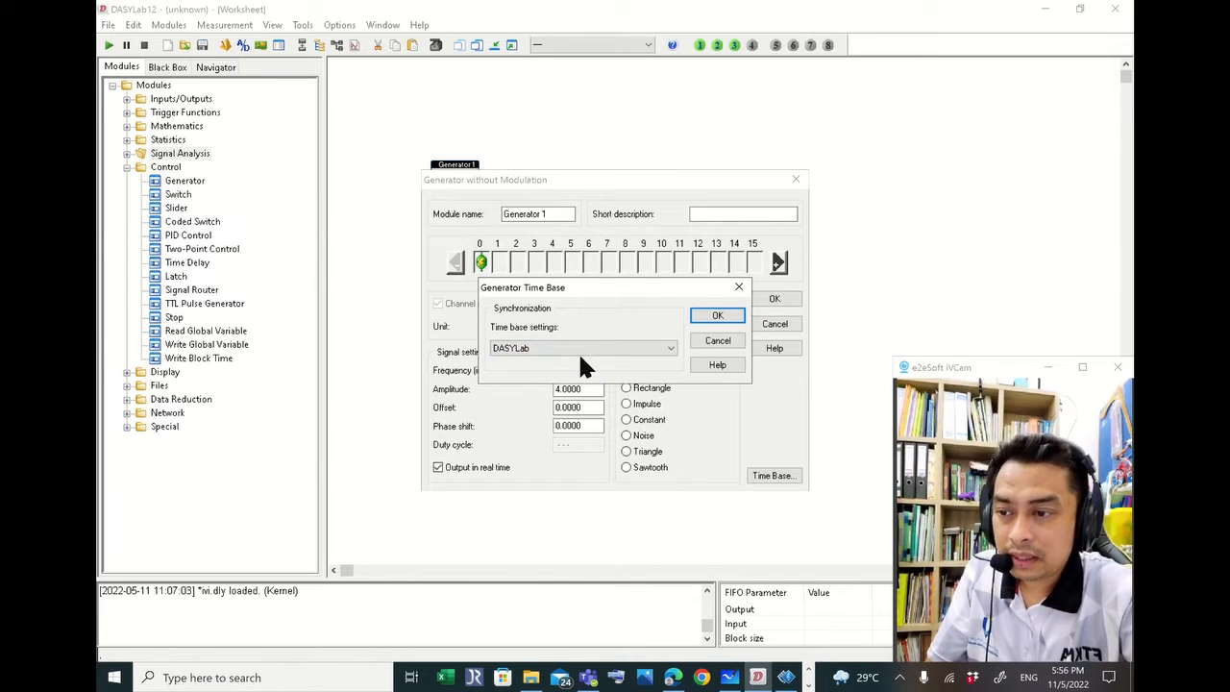
pyautogui.click(721, 317)
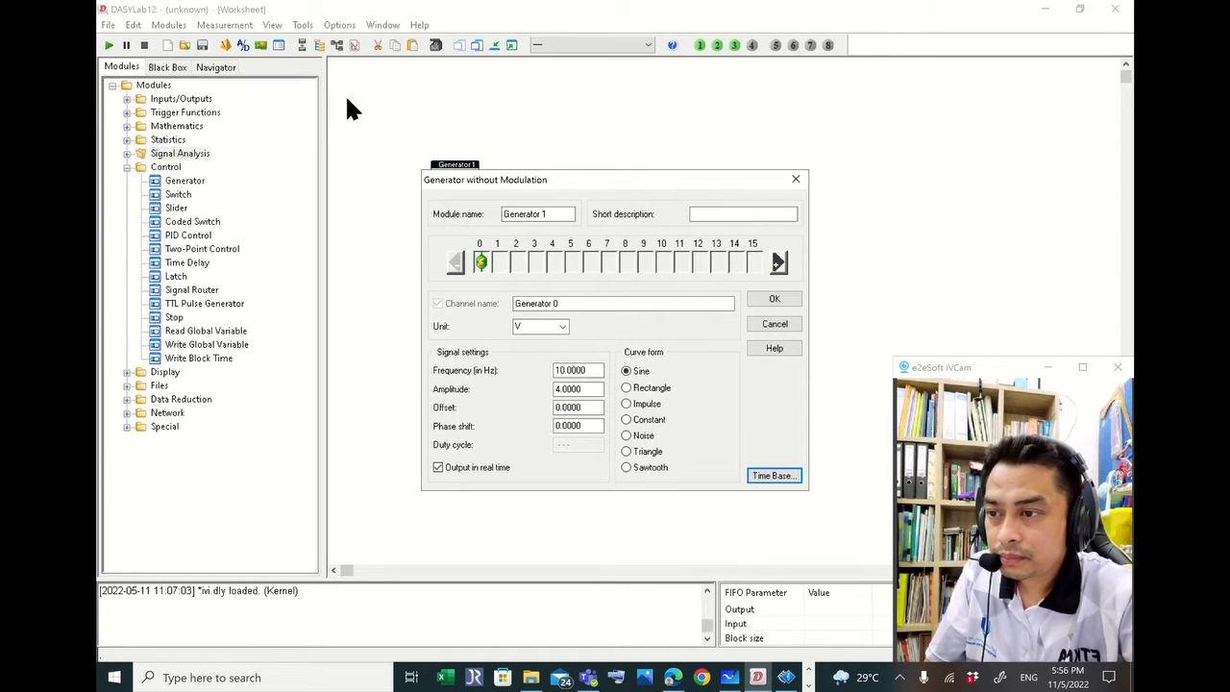
pyautogui.click(759, 298)
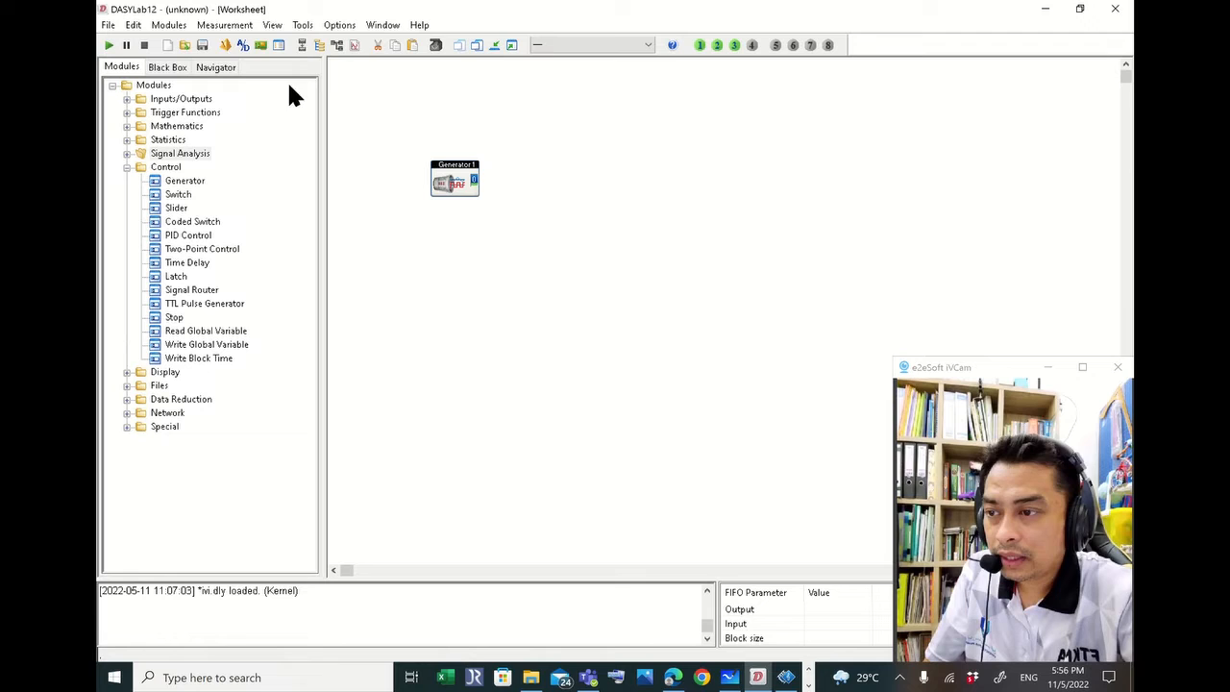
# Review the driver and DASYLab sampling rate and block size in the time base settings
pyautogui.click(221, 26)
pyautogui.moveTo(274, 219)
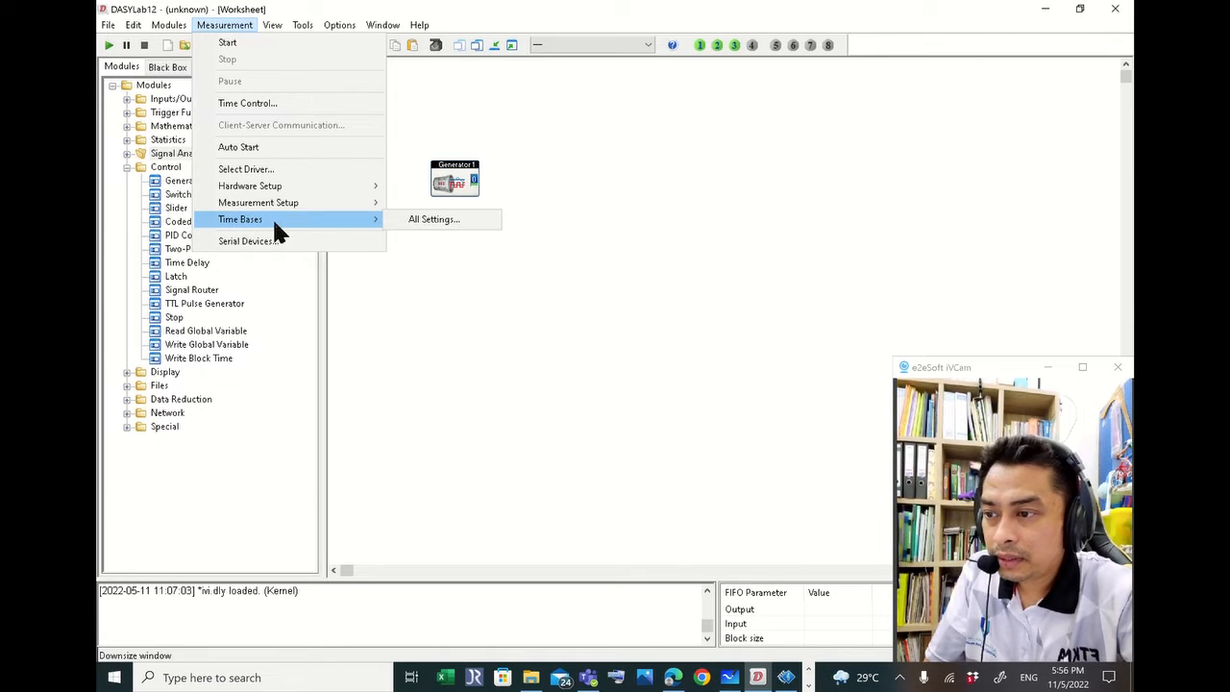
pyautogui.click(432, 220)
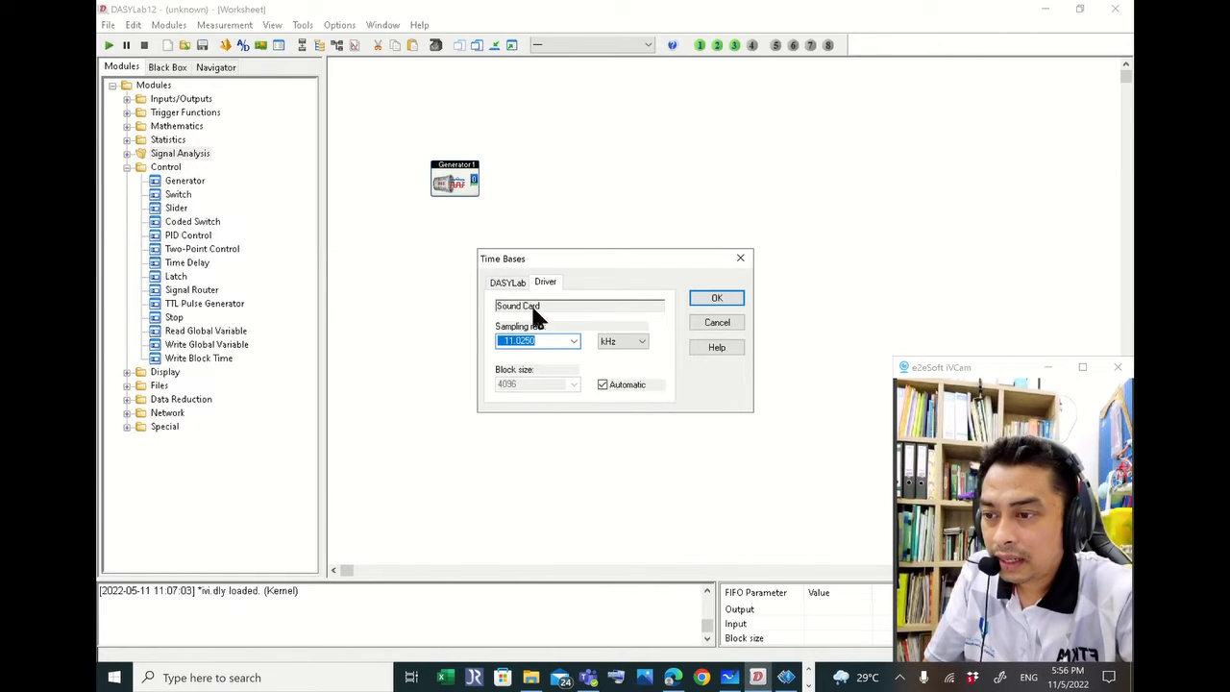
pyautogui.click(501, 283)
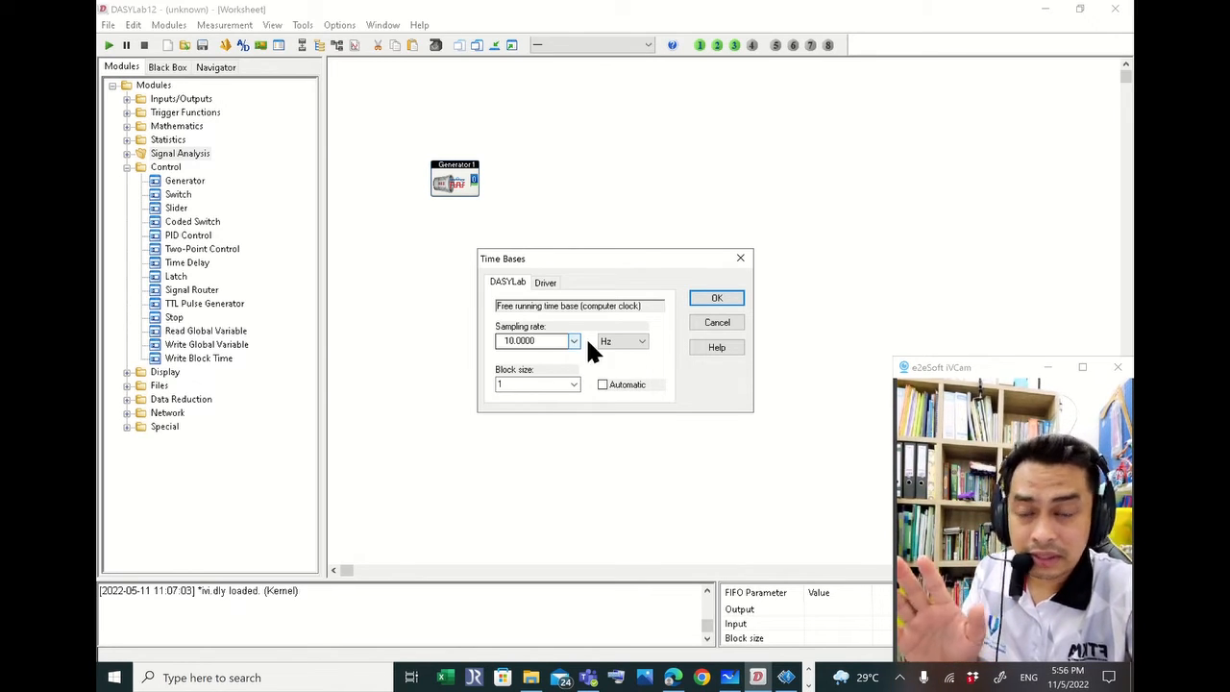
pyautogui.click(717, 299)
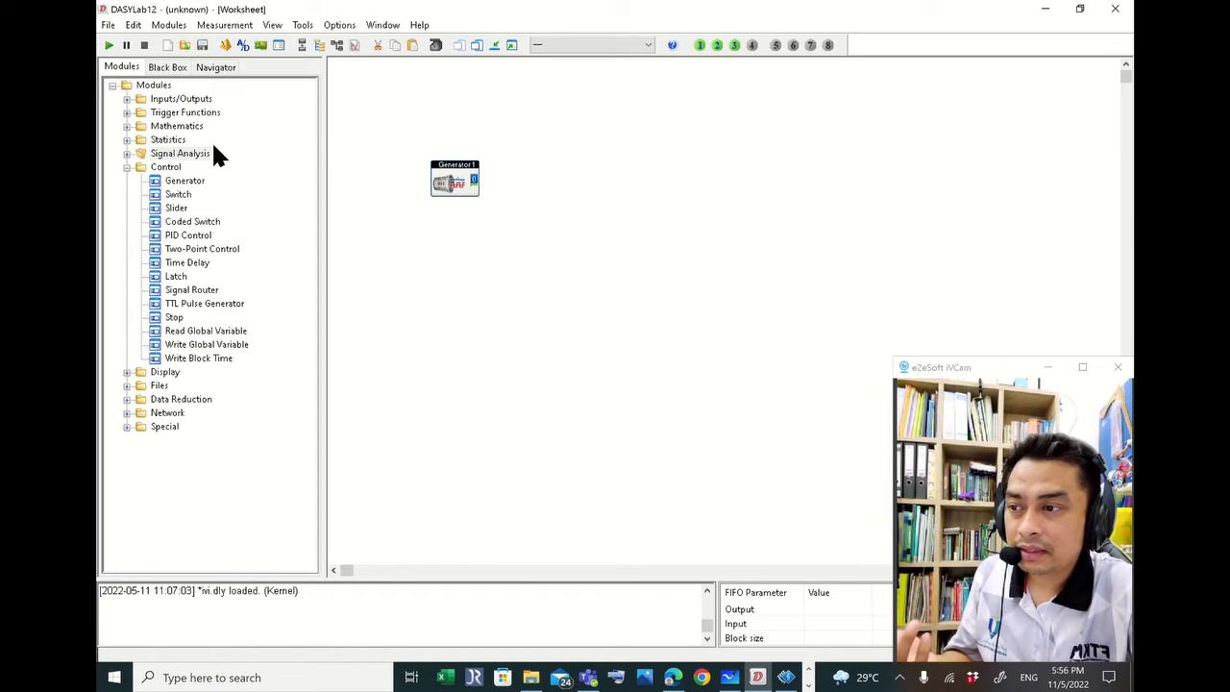
# Add a Y/t Chart from the Display group connected to Generator 1, and show its chart window higher on the worksheet
pyautogui.click(128, 373)
pyautogui.moveTo(174, 387); pyautogui.dragTo(515, 187)
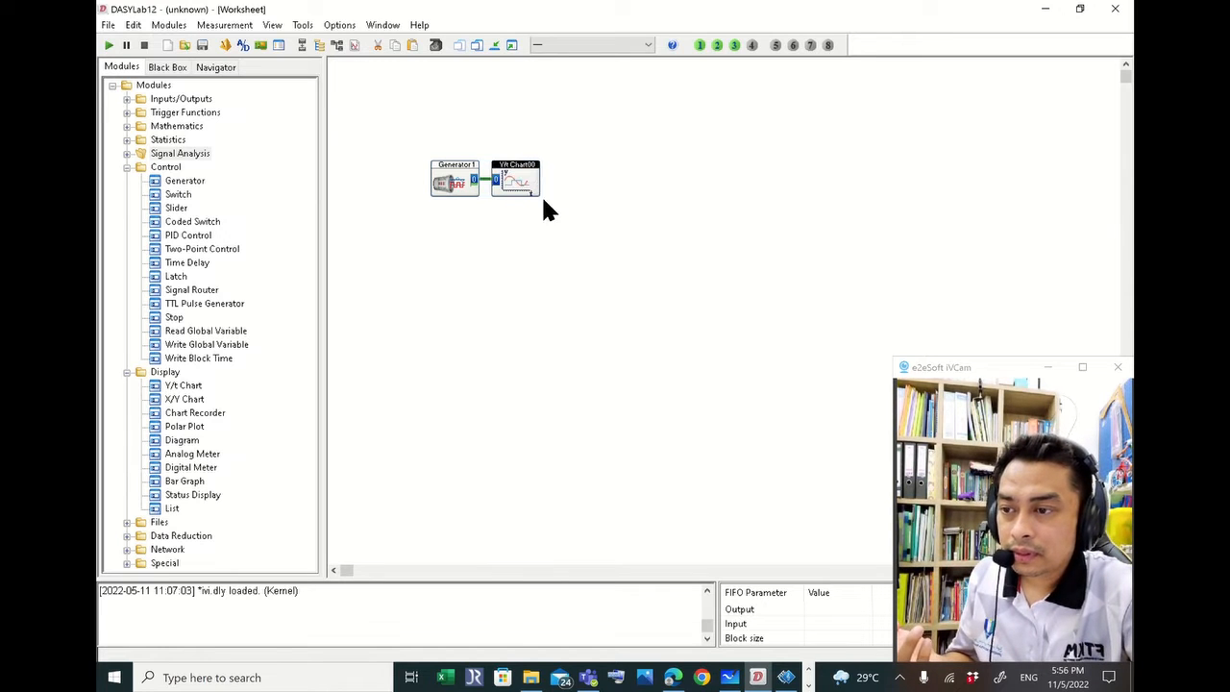
pyautogui.click(512, 46)
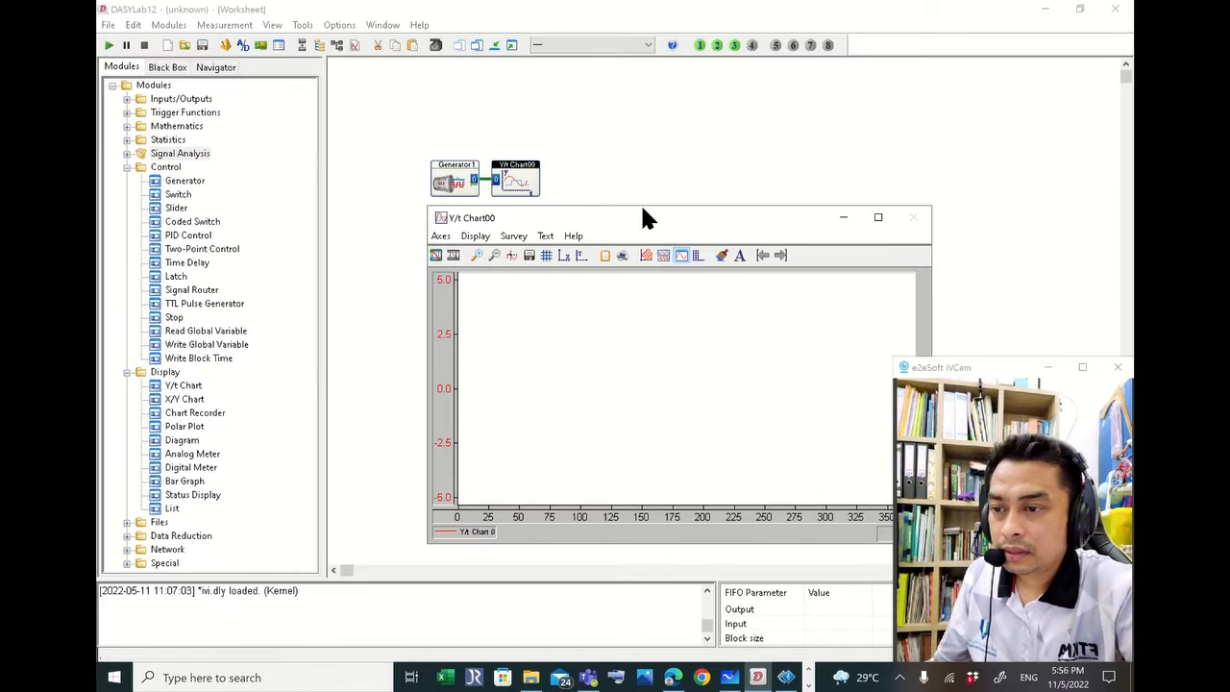
pyautogui.moveTo(644, 216); pyautogui.dragTo(678, 134)
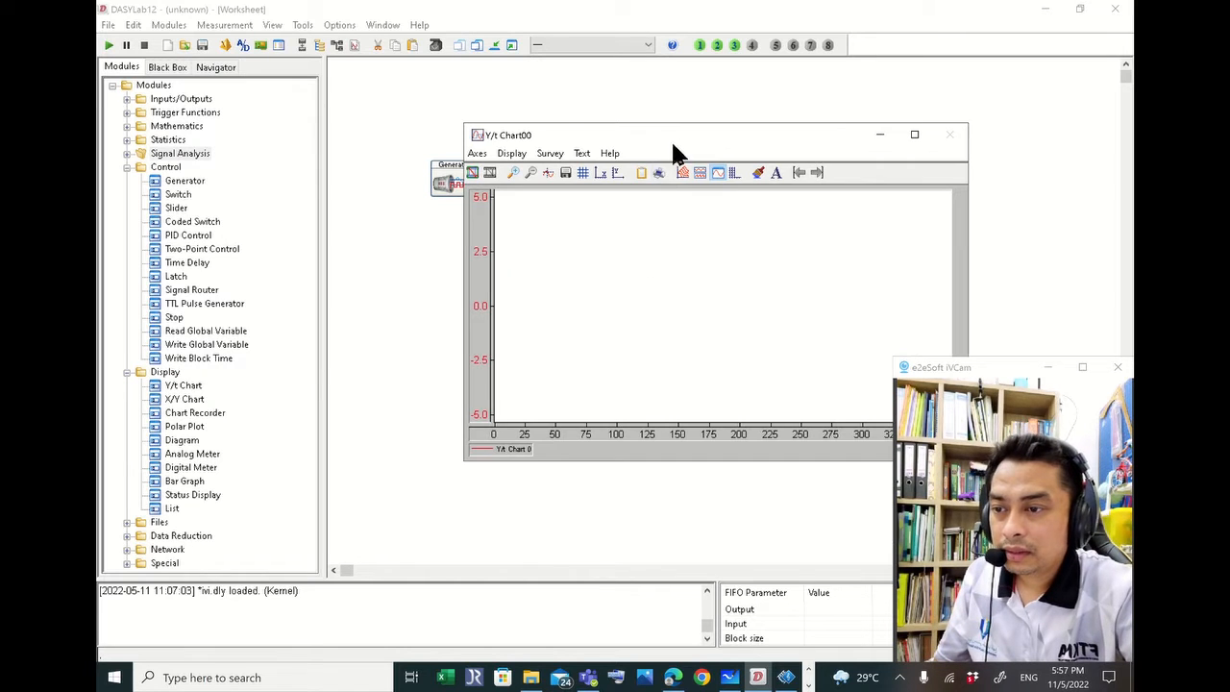
# Run the measurement as a test, hiding the chart window before stopping it
pyautogui.click(108, 48)
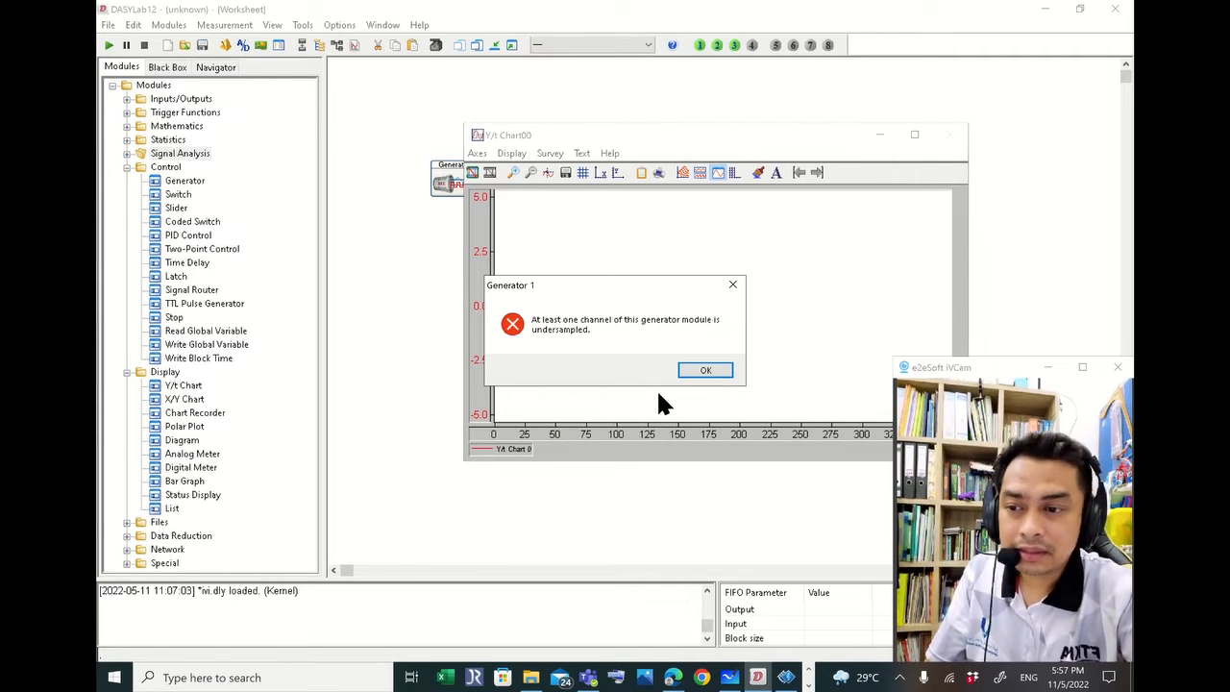
pyautogui.click(706, 371)
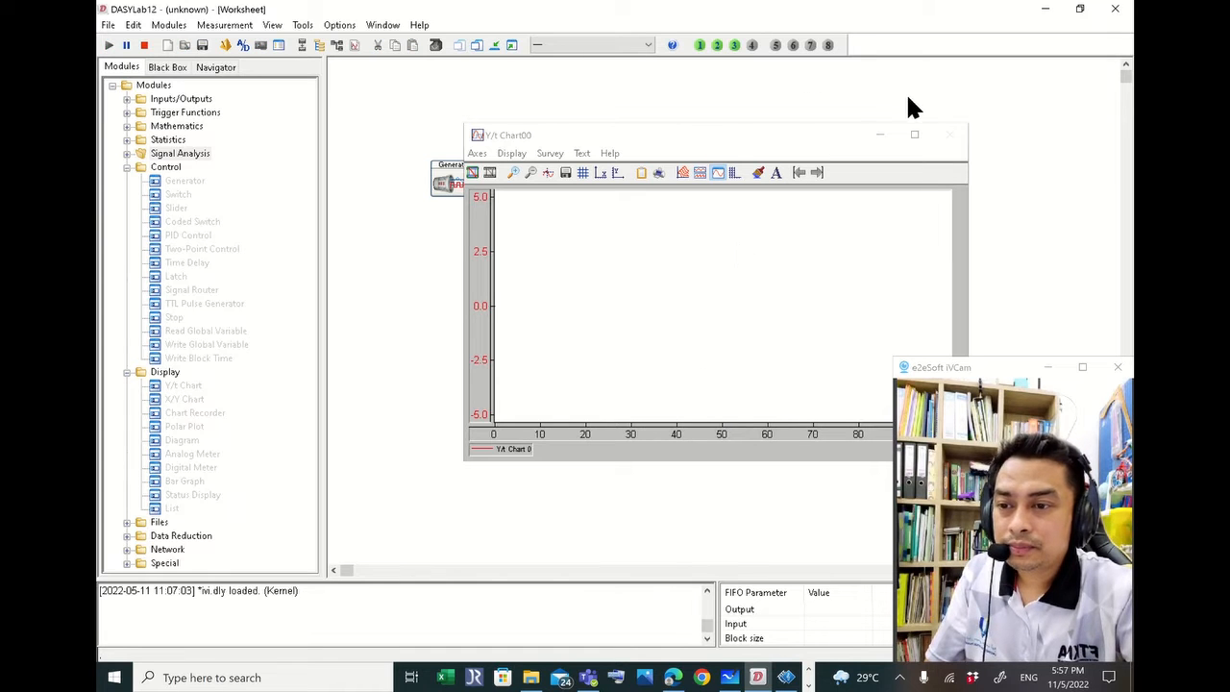
pyautogui.click(496, 52)
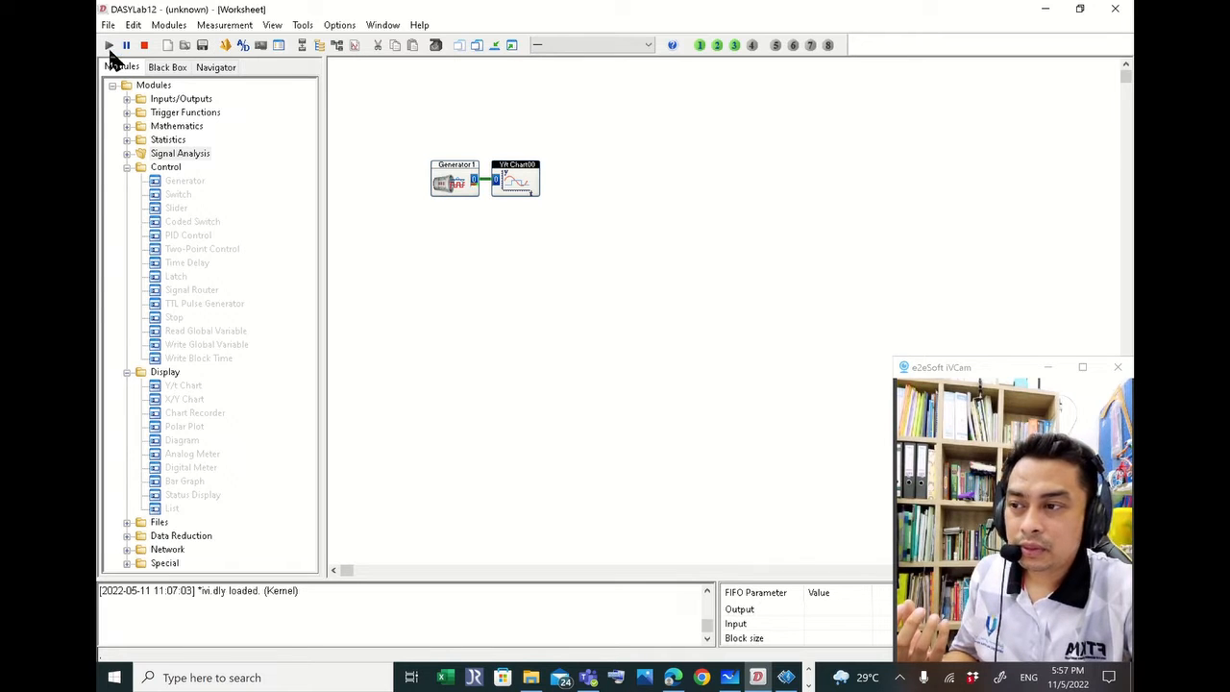
pyautogui.click(144, 46)
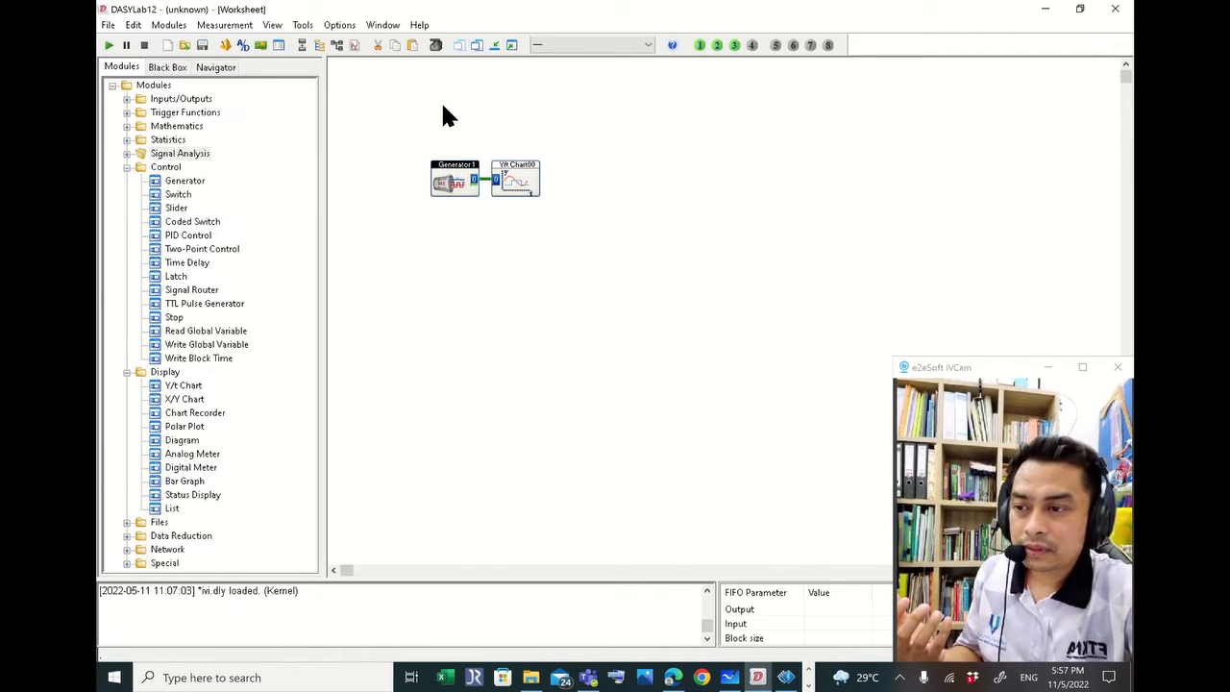
# Review Generator 1's frequency, amplitude and curve form in its module settings
pyautogui.doubleClick(455, 180)
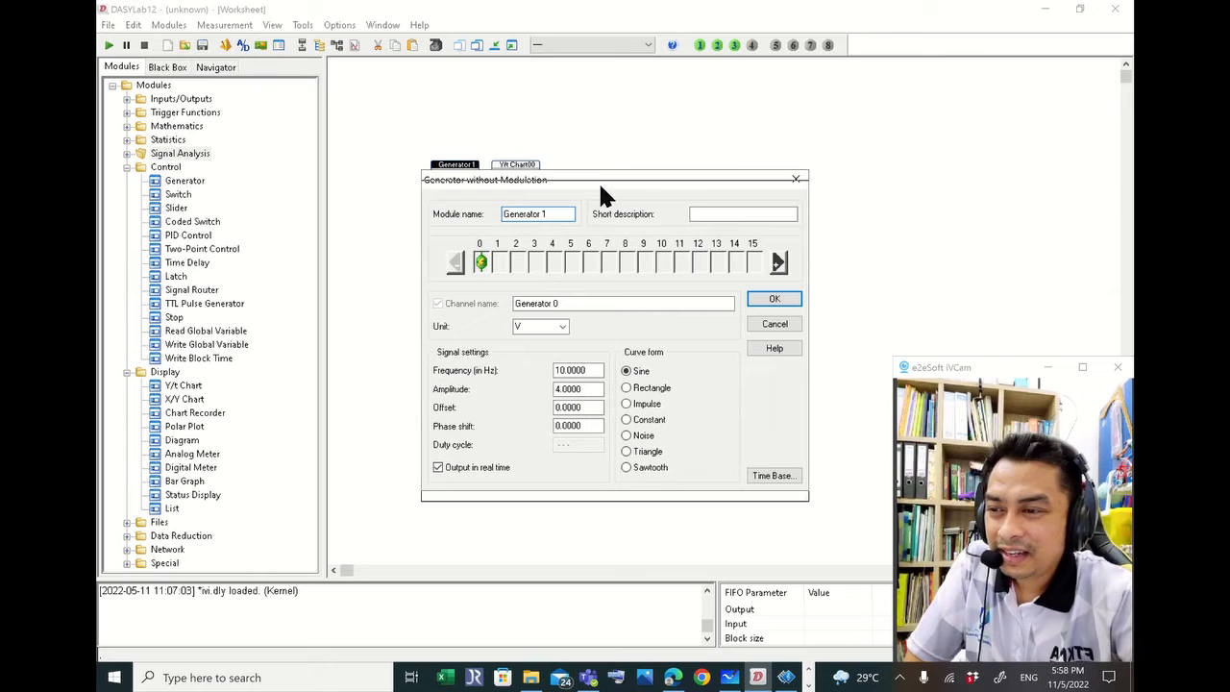
pyautogui.moveTo(600, 178); pyautogui.dragTo(589, 234)
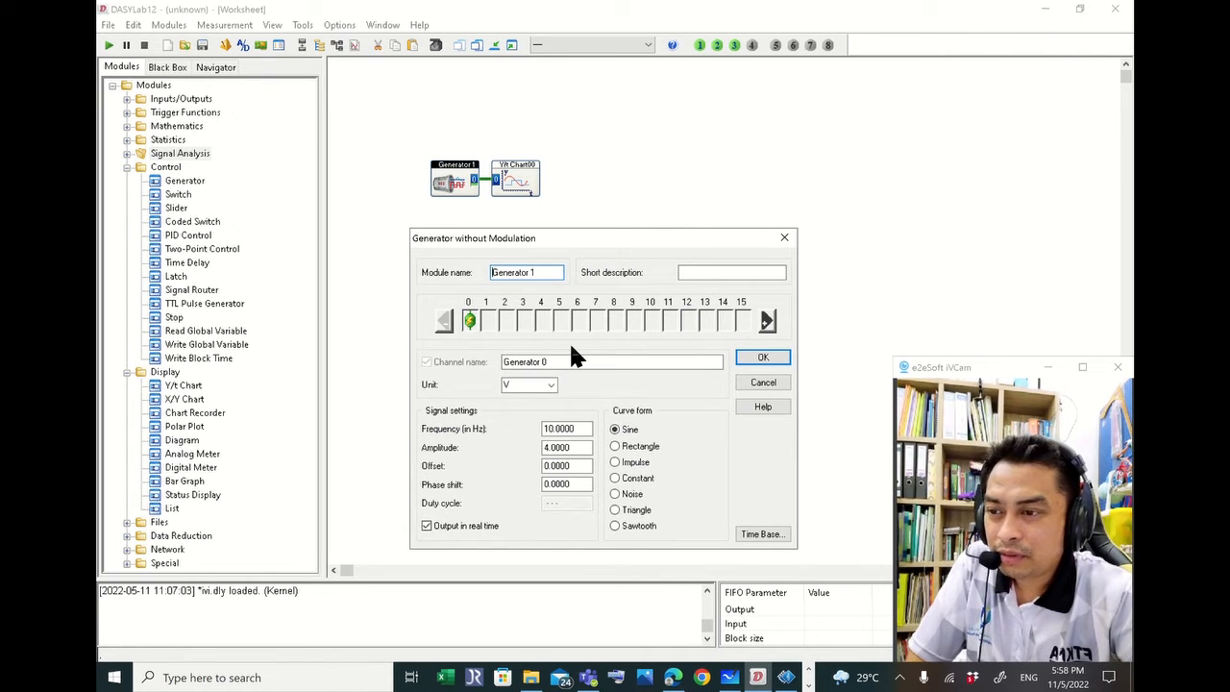
pyautogui.click(568, 447)
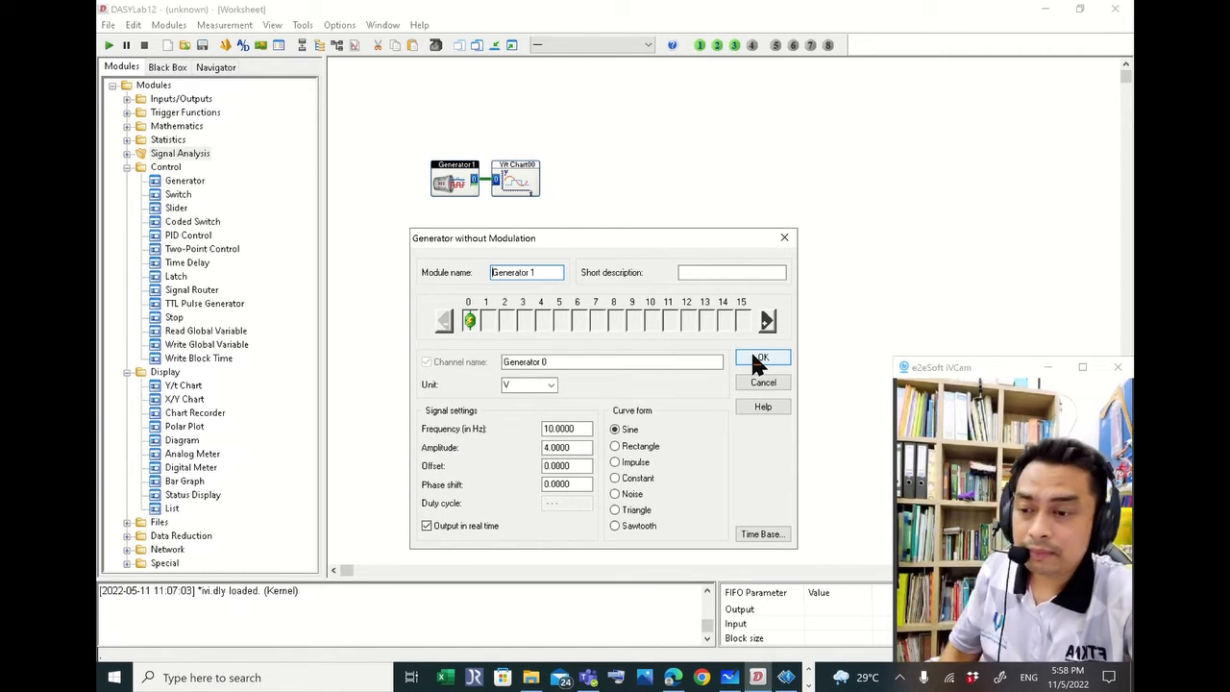
pyautogui.click(754, 355)
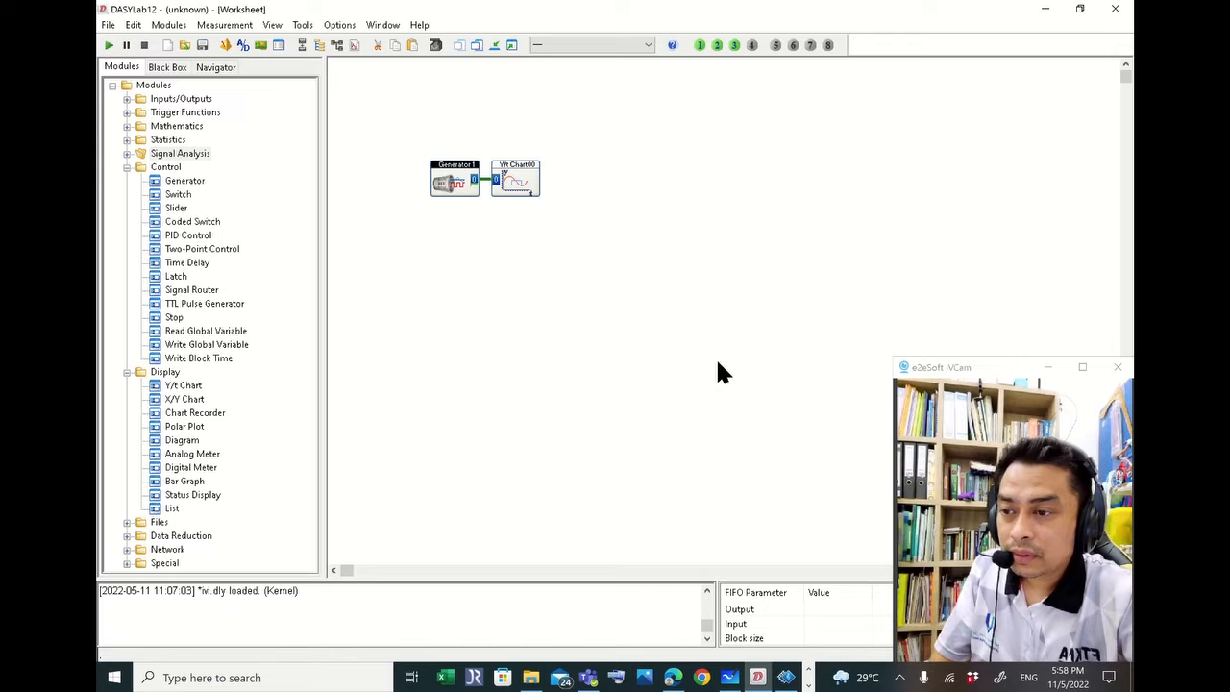
# In the time base settings, try DASYLab sampling rates of 20 and 50 Hz, and set the rate to 100 Hz
pyautogui.click(225, 25)
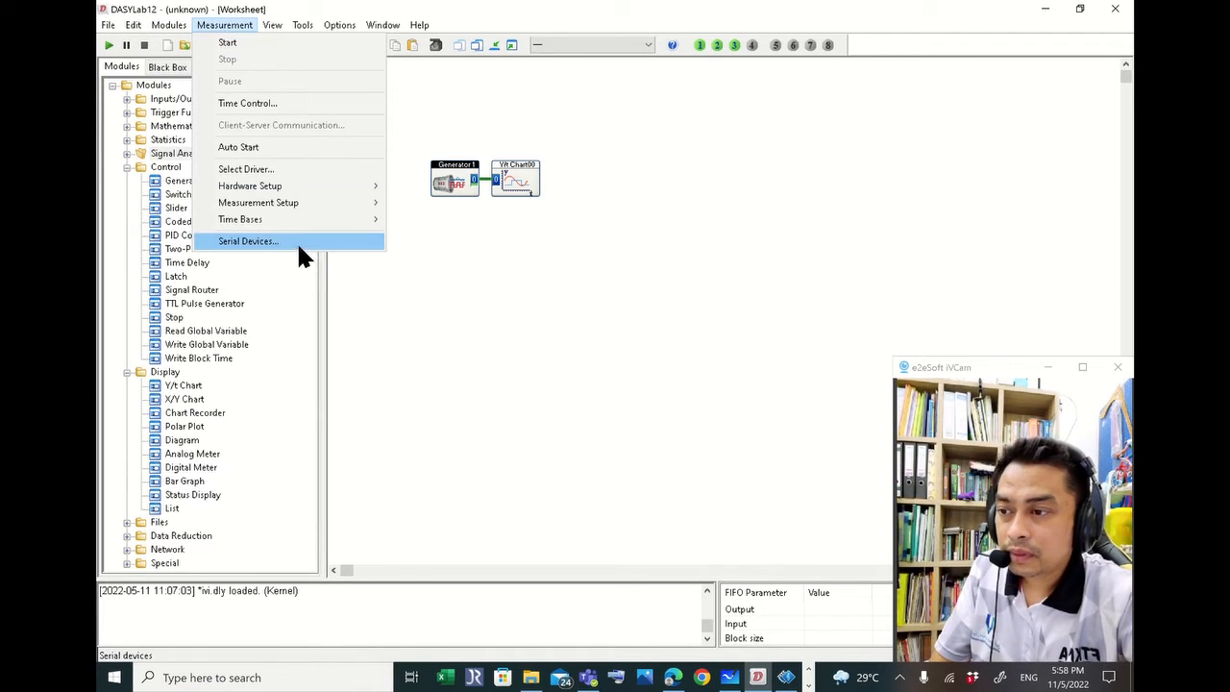
pyautogui.moveTo(286, 222)
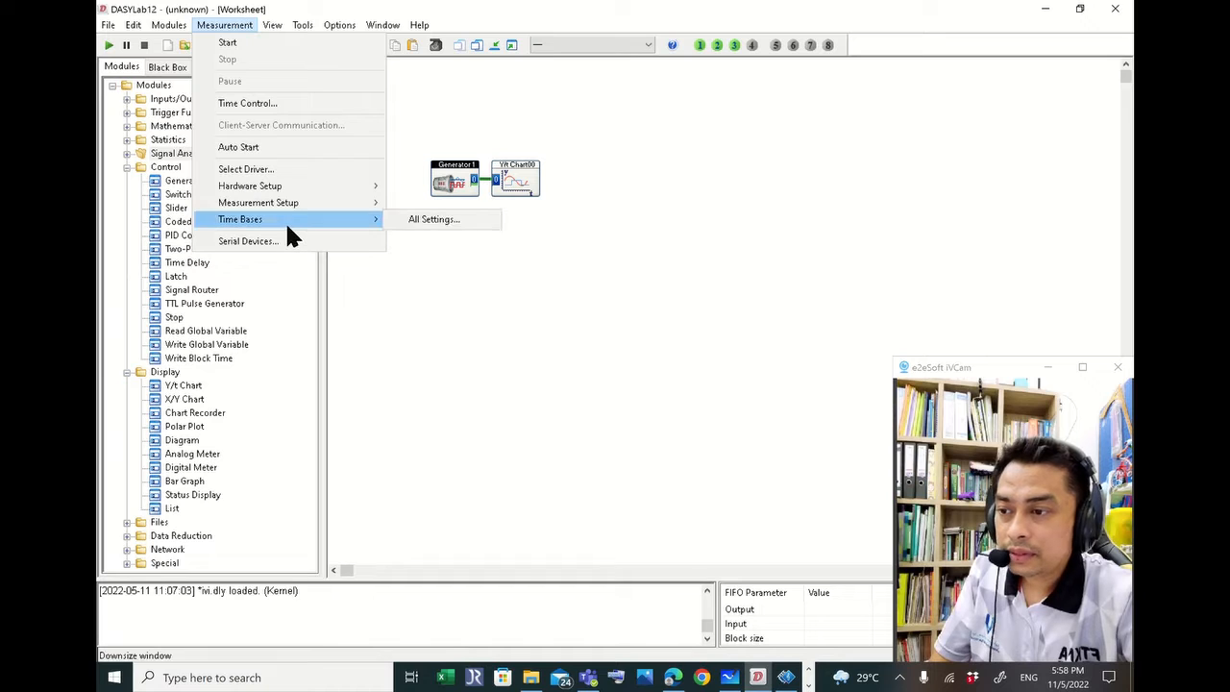
pyautogui.click(426, 219)
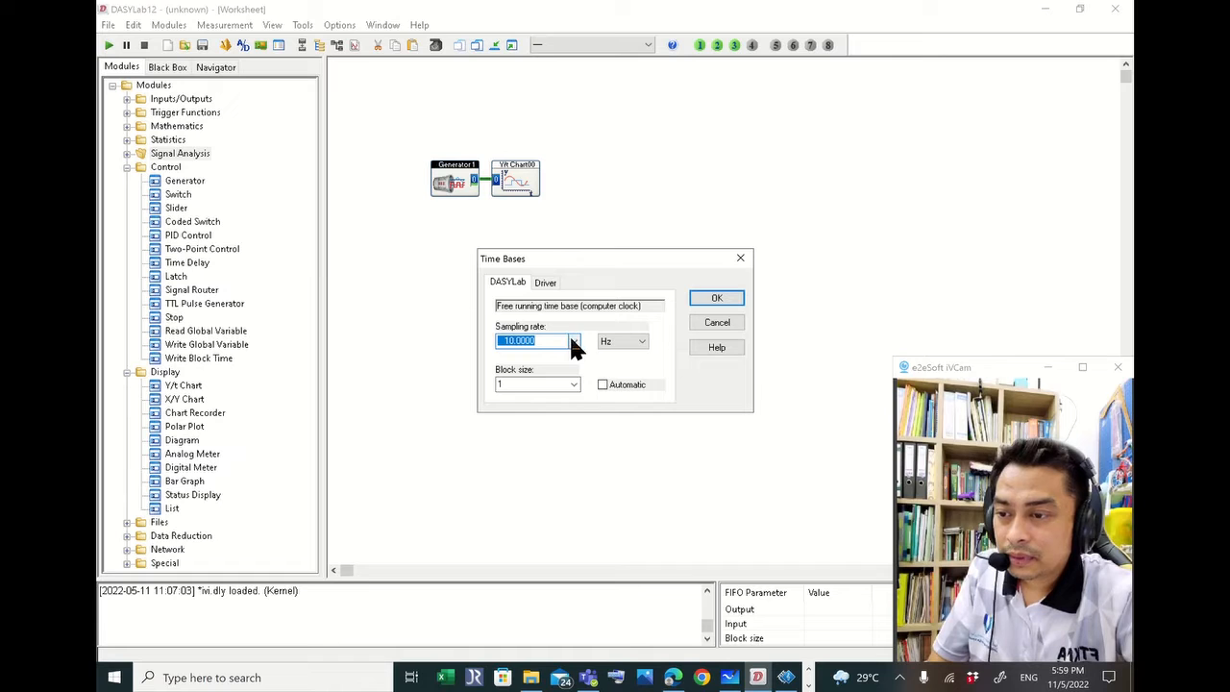
pyautogui.click(574, 342)
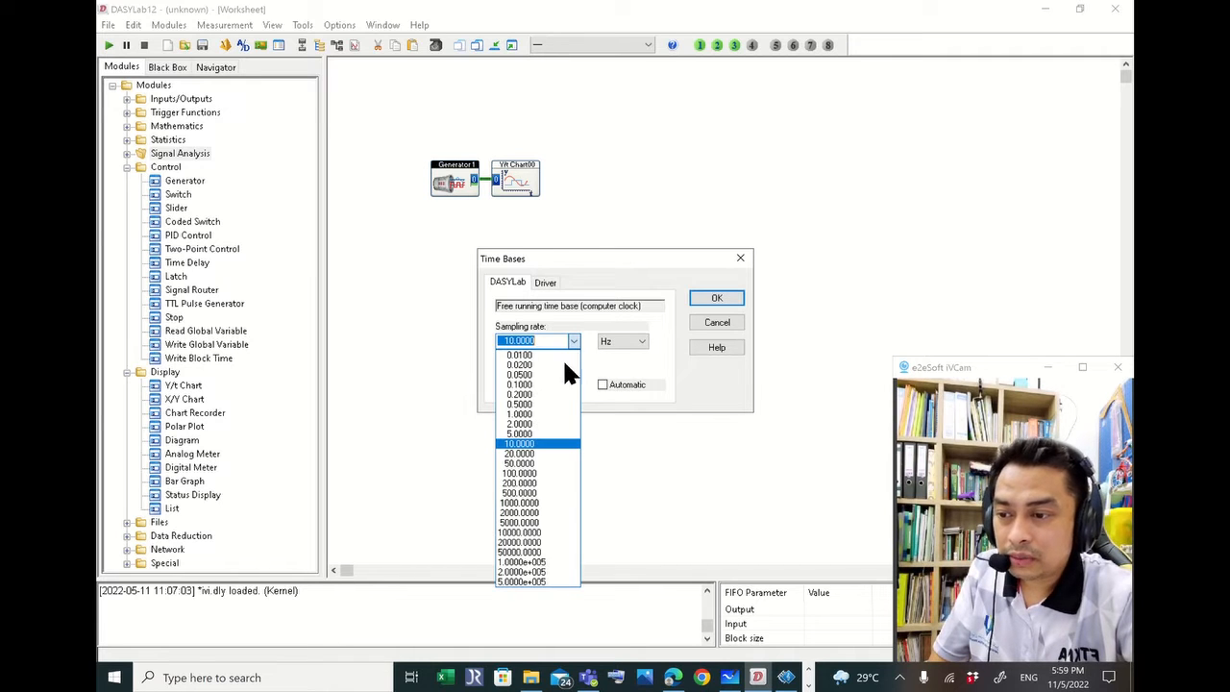
pyautogui.click(545, 454)
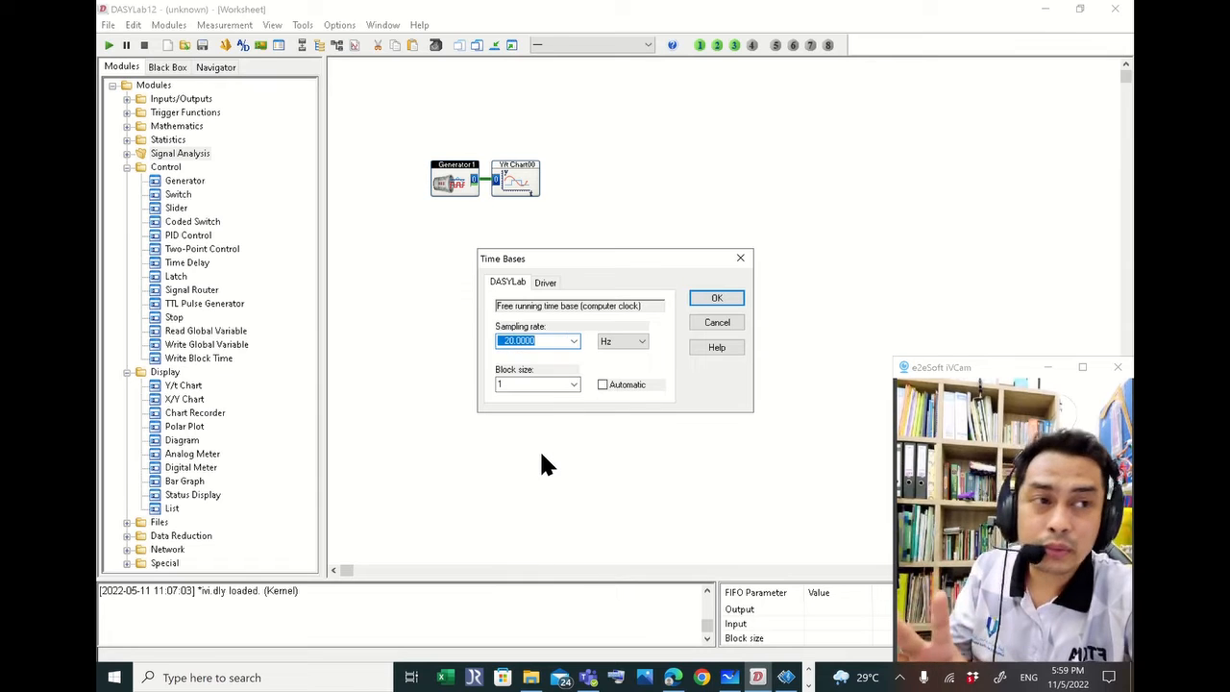
pyautogui.click(574, 341)
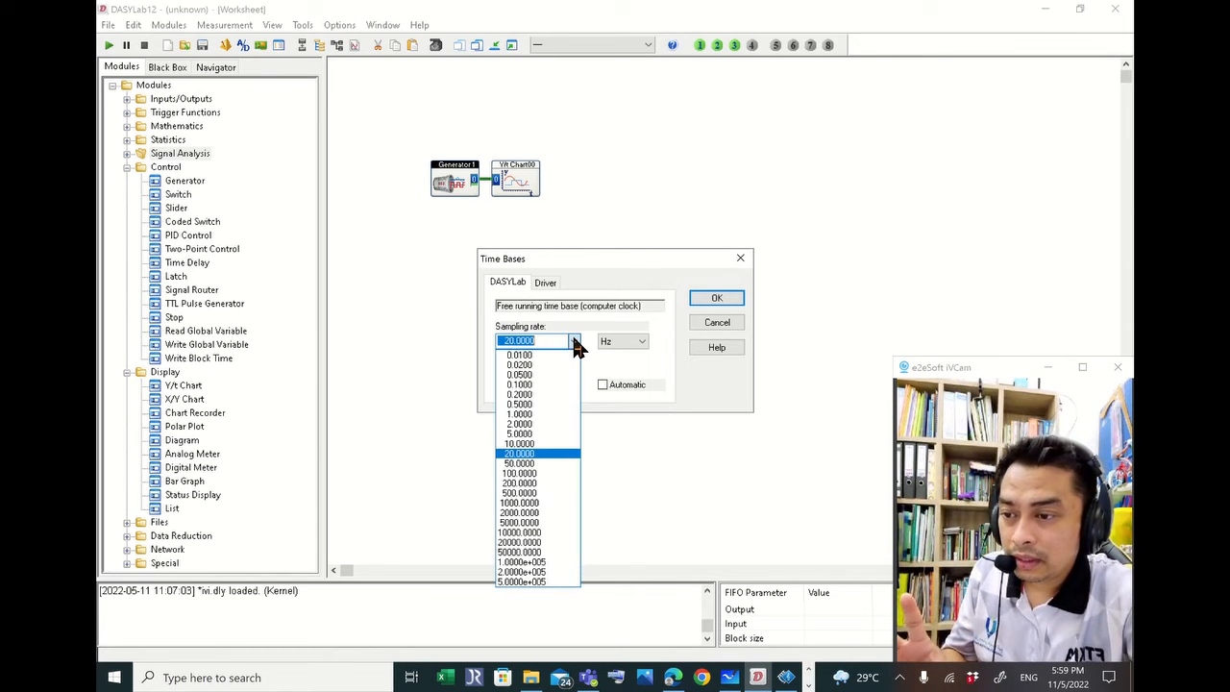
pyautogui.click(535, 455)
pyautogui.scroll(-1, 573, 346)
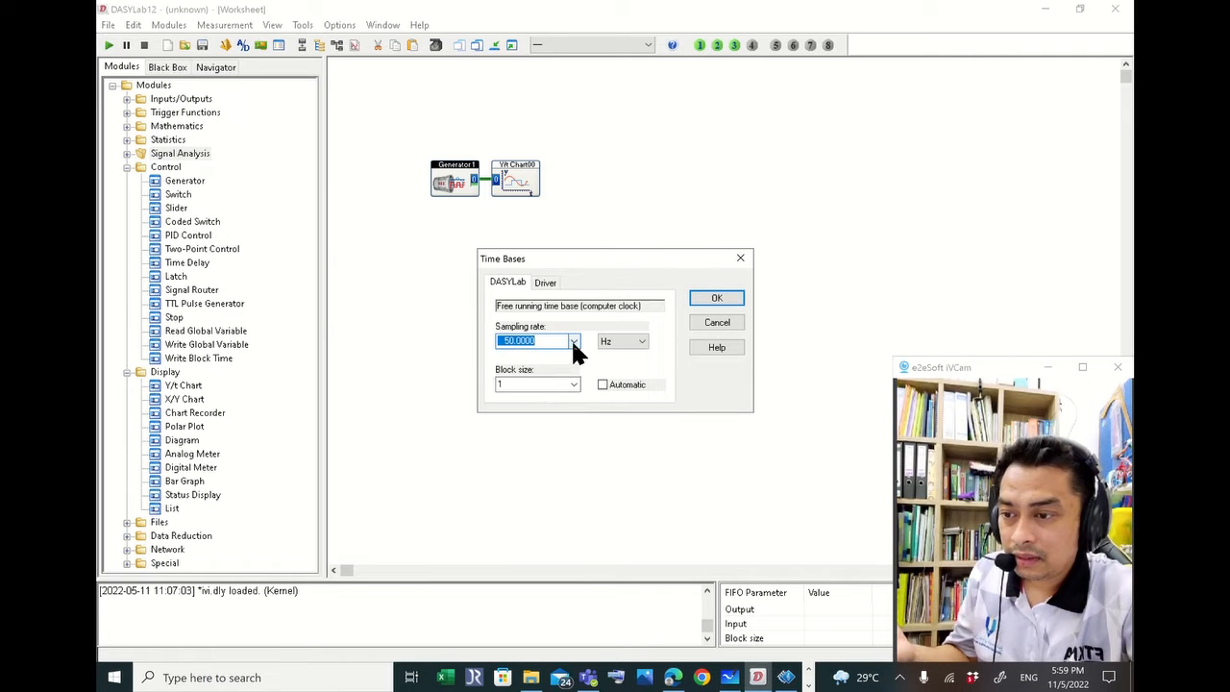
pyautogui.click(573, 342)
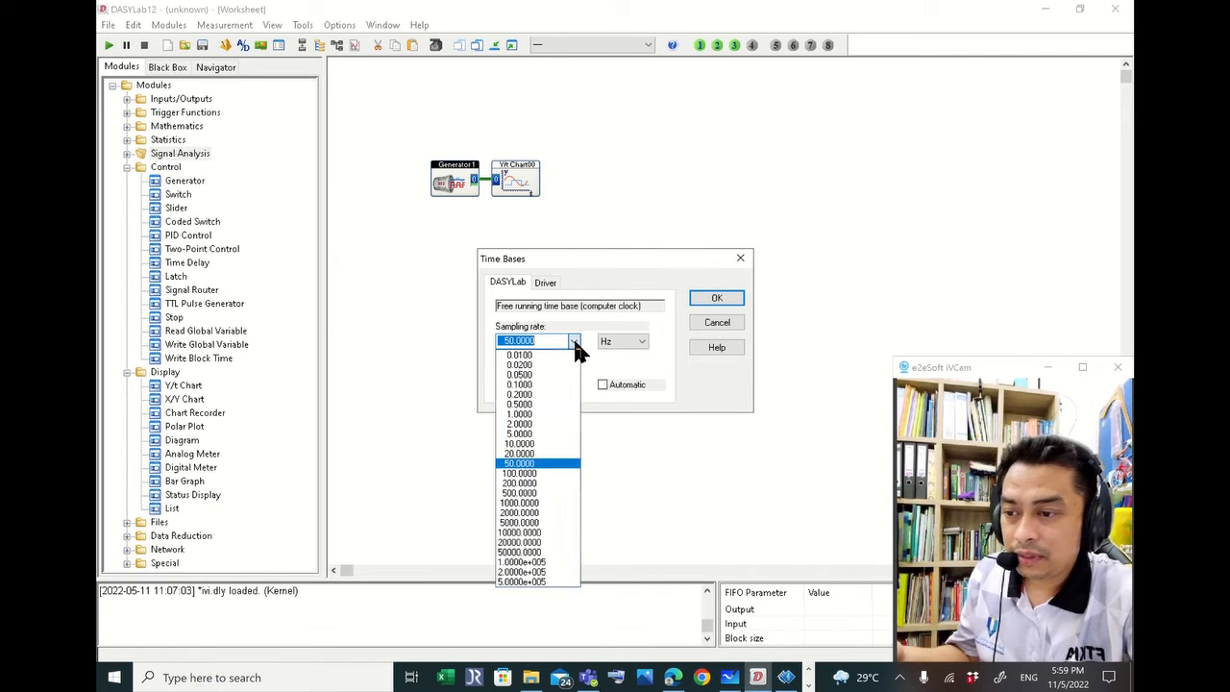
pyautogui.click(520, 473)
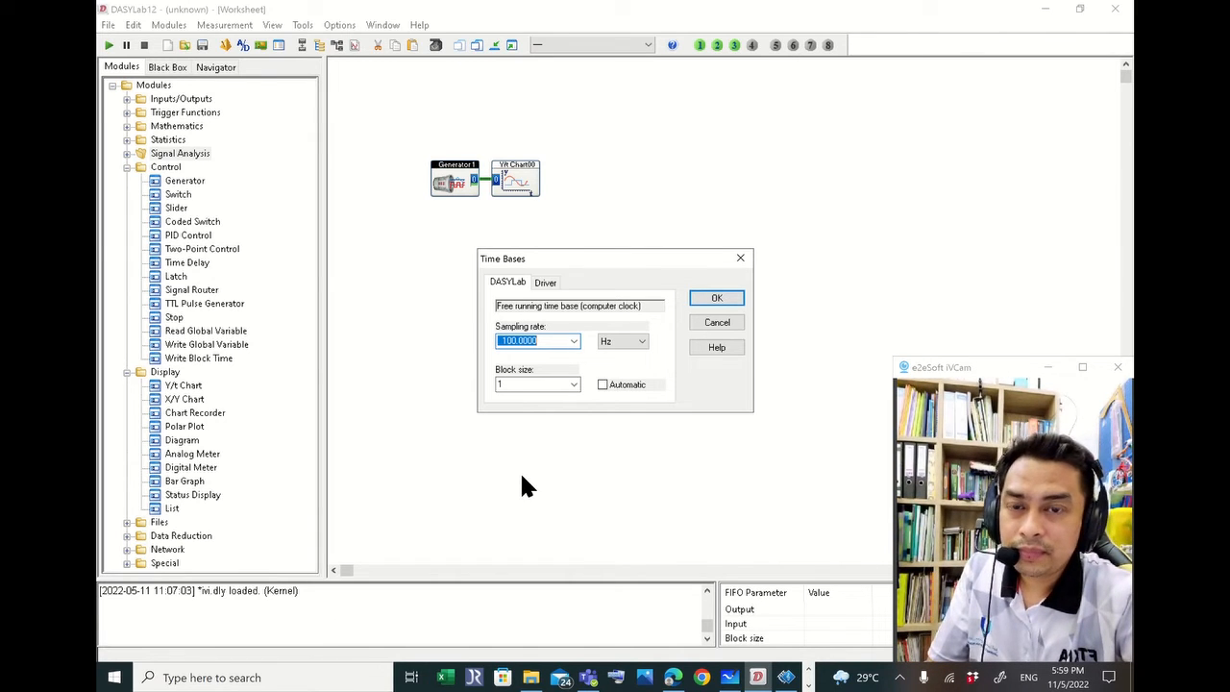
# Compare automatic and manual block sizing, set the DASYLab block size manually to 100, and apply the time base settings
pyautogui.click(603, 383)
pyautogui.click(603, 382)
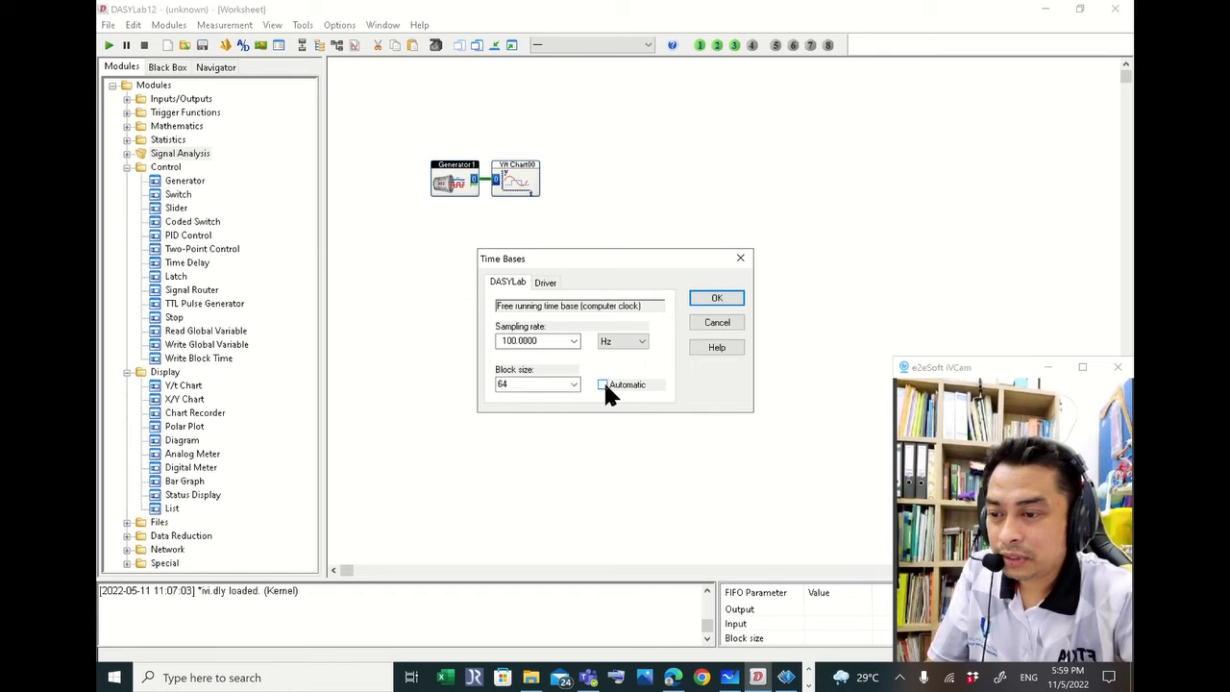
pyautogui.click(602, 382)
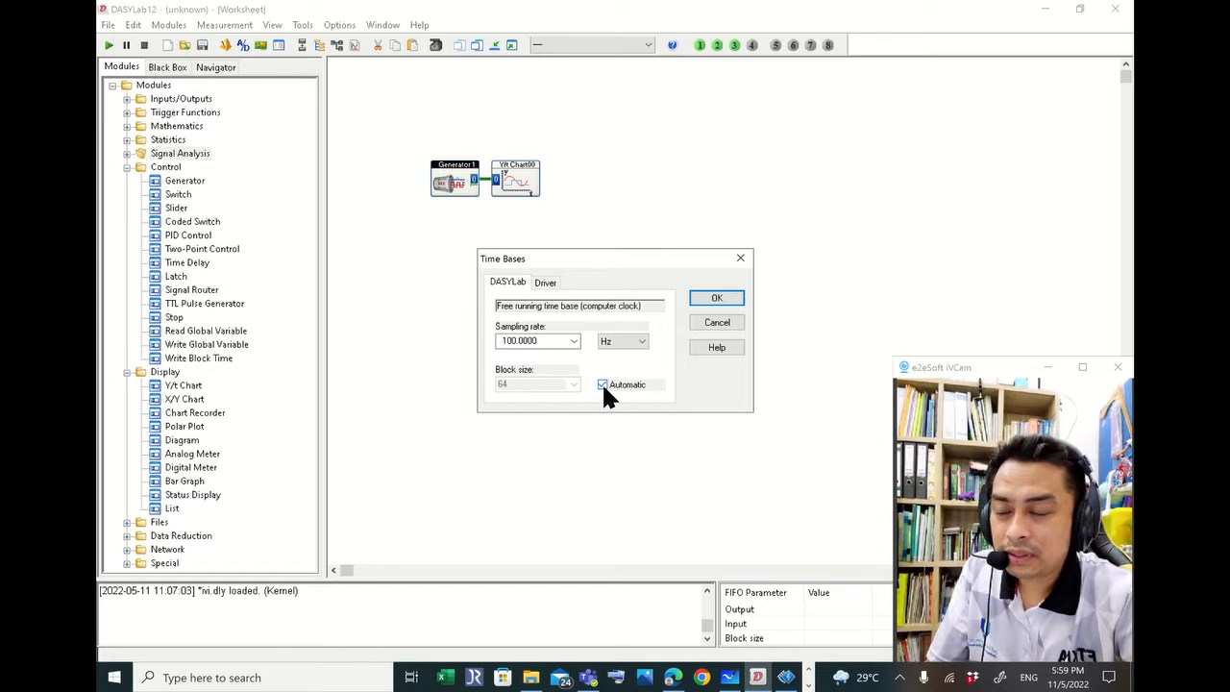
pyautogui.click(601, 384)
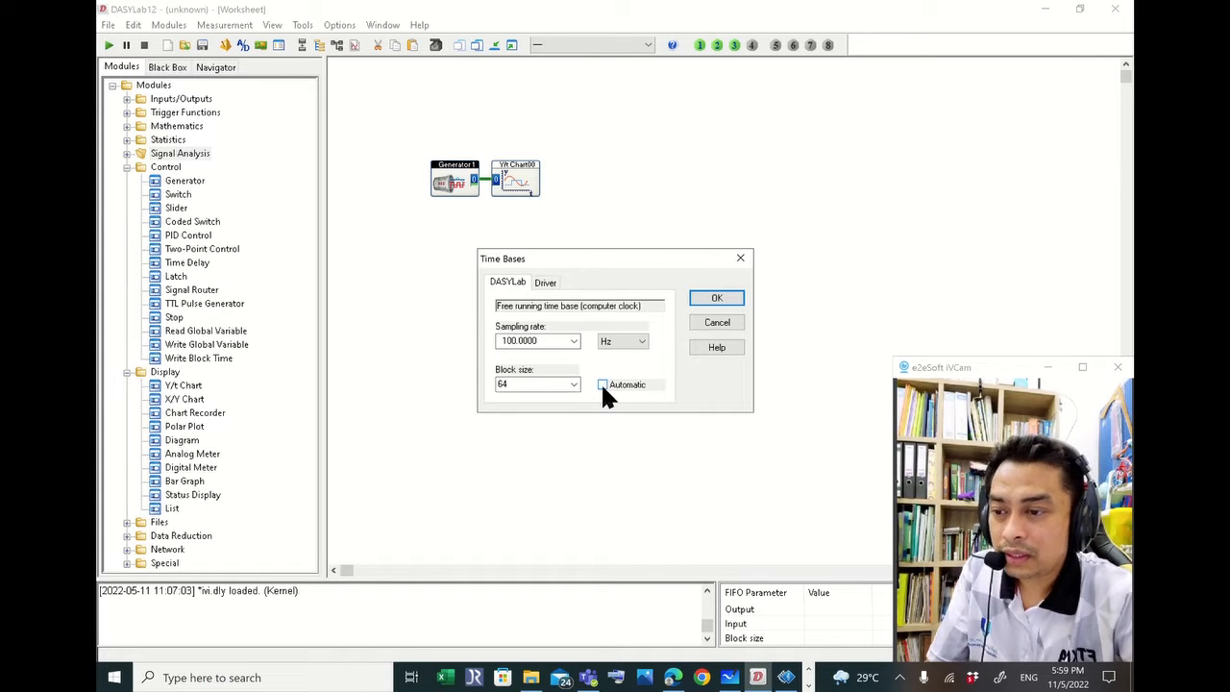
pyautogui.doubleClick(549, 384)
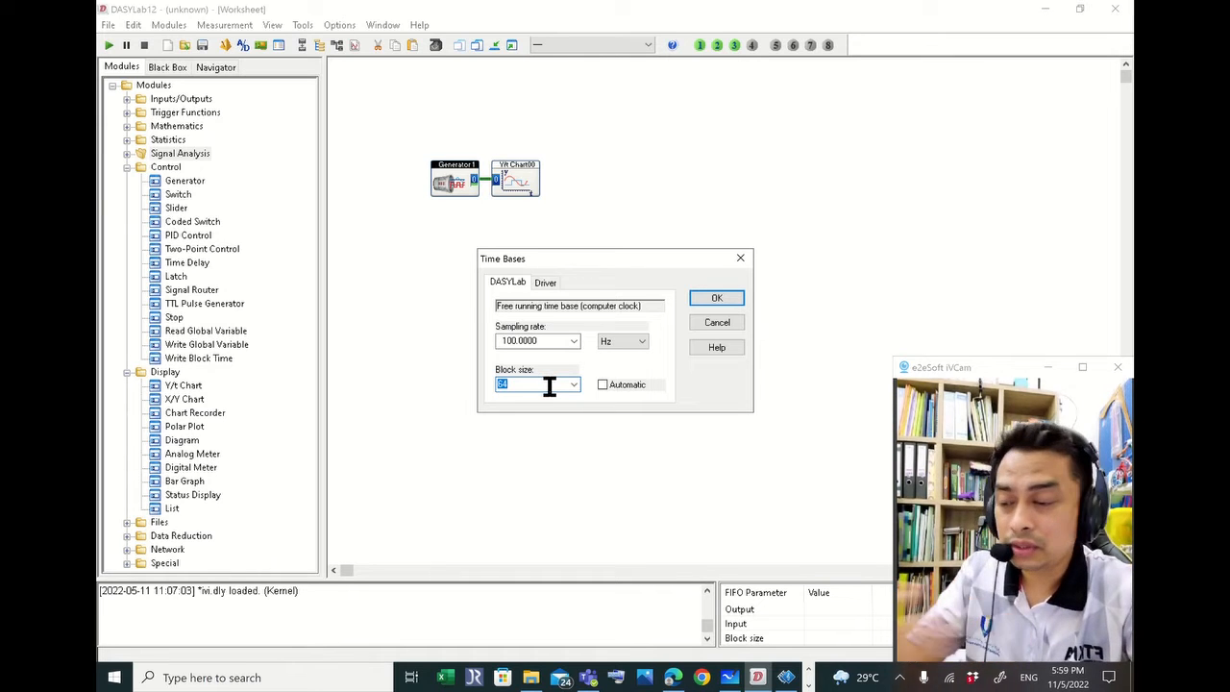
pyautogui.write('100')
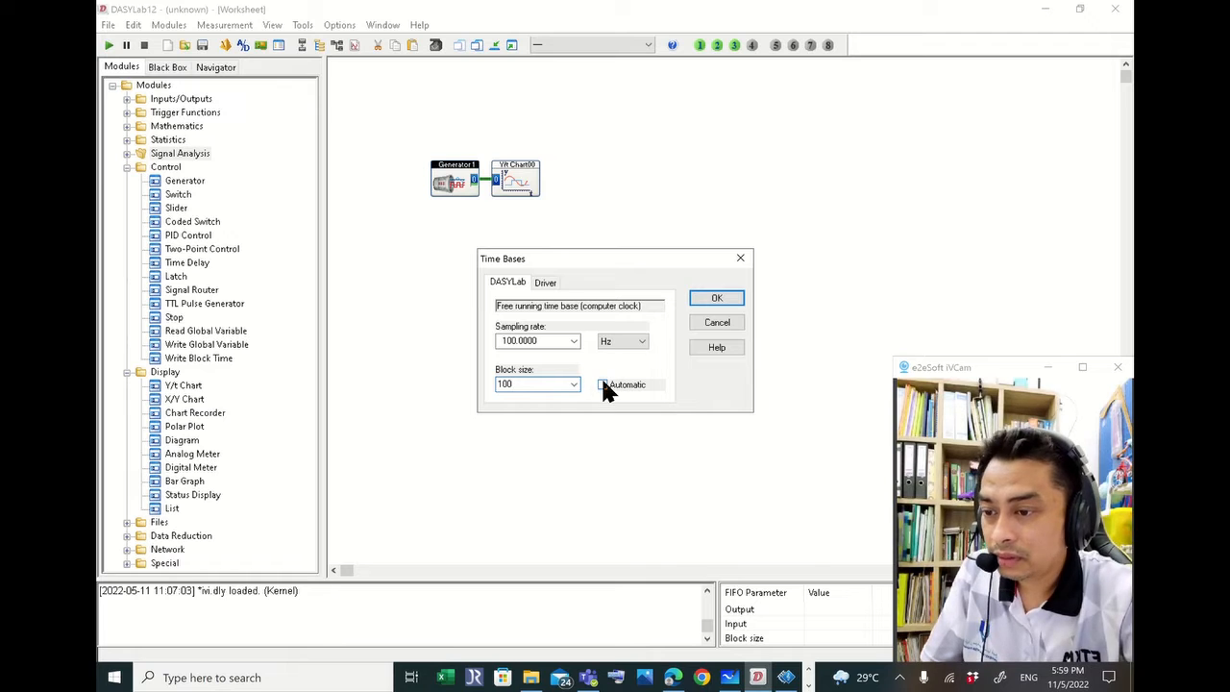
pyautogui.click(735, 296)
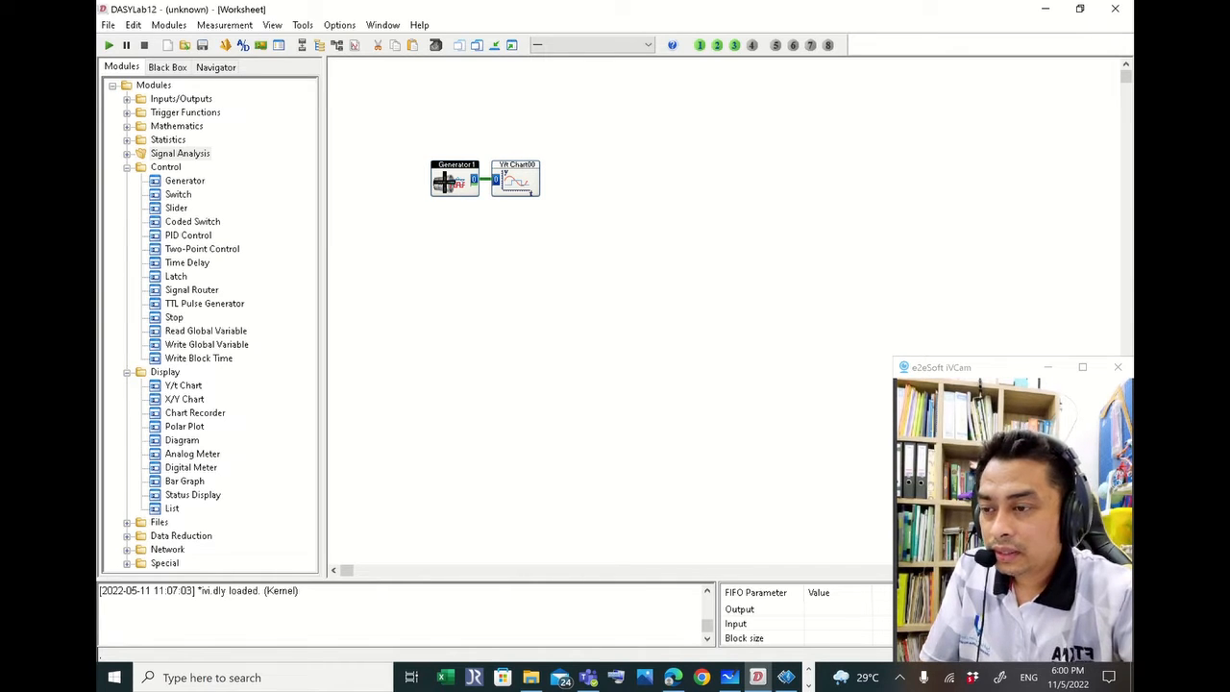
# Check that Generator 1 uses the DASYLab time base and accept its module settings
pyautogui.doubleClick(447, 181)
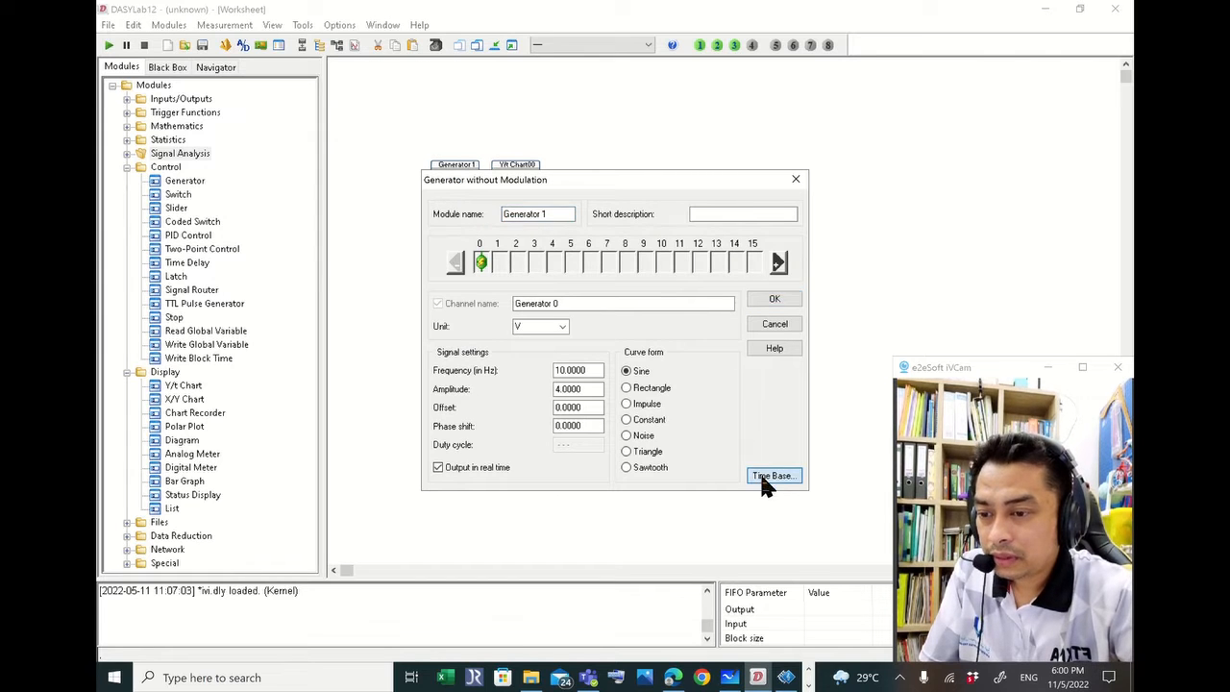
pyautogui.click(768, 476)
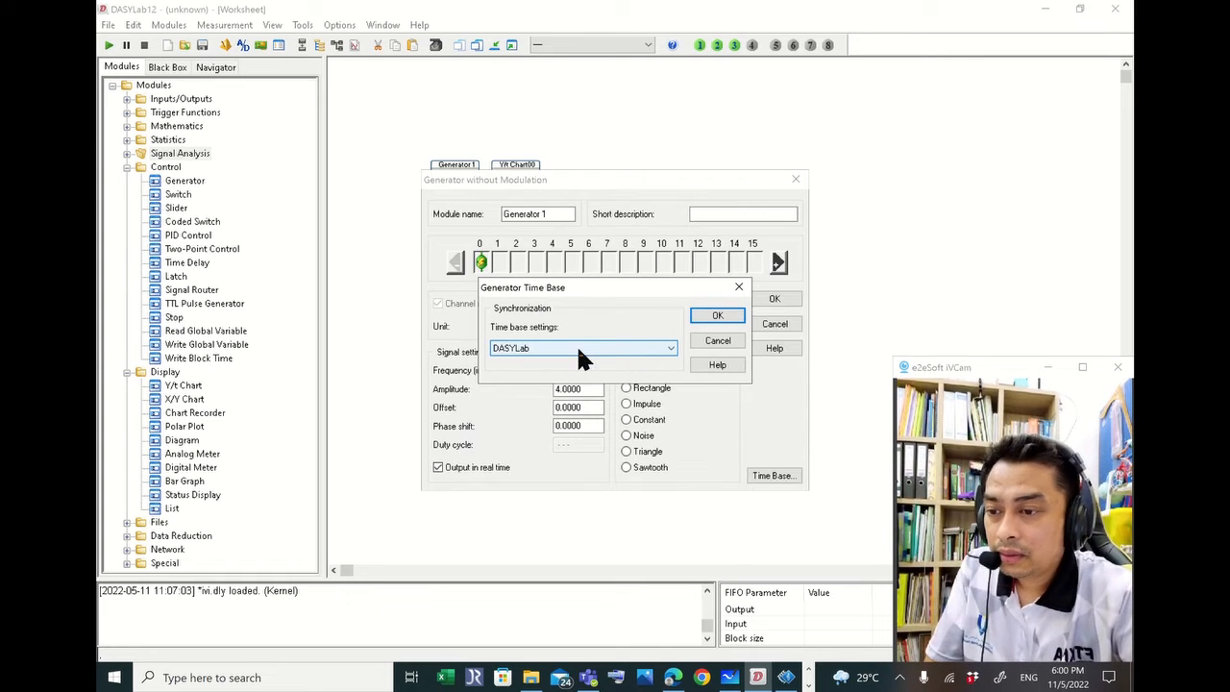
pyautogui.click(703, 315)
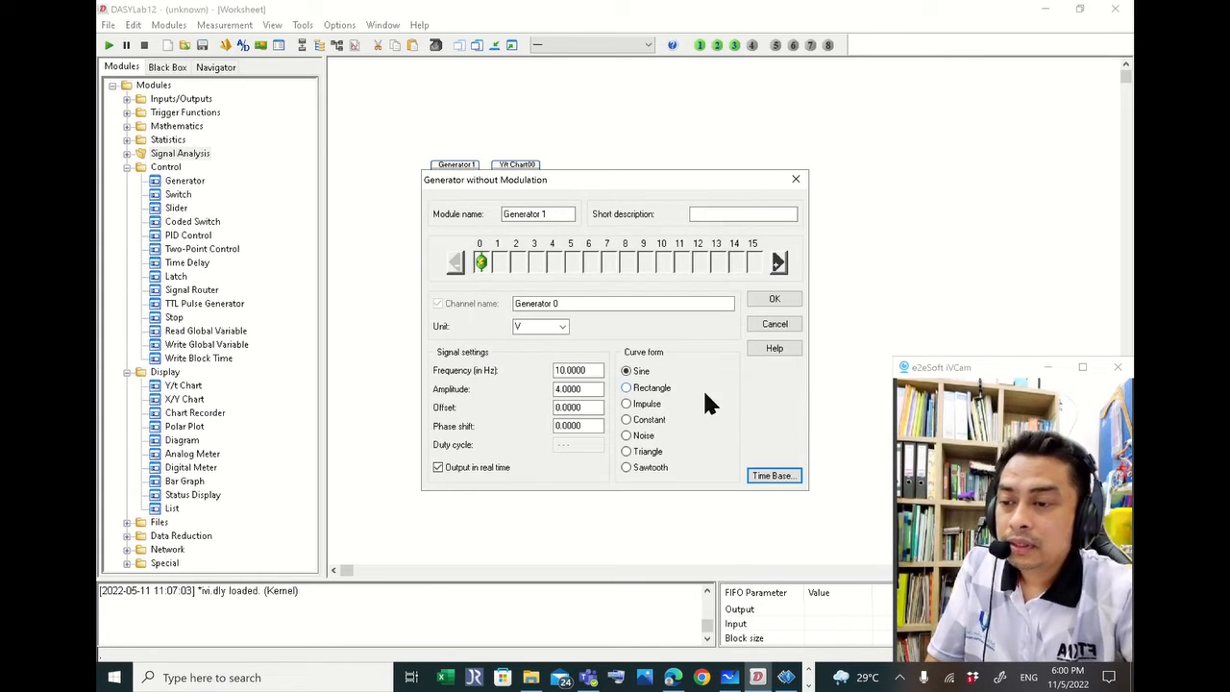
pyautogui.click(770, 299)
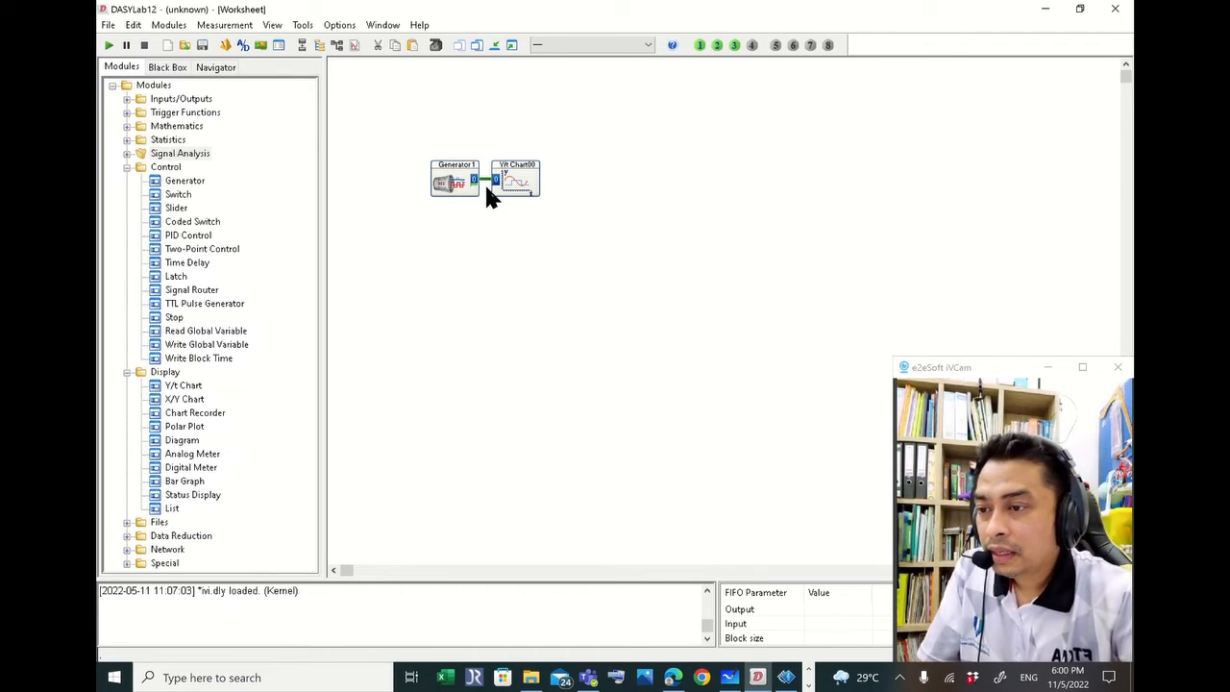
# Move the Y/t Chart module farther right of Generator 1 to leave a gap between them
pyautogui.moveTo(513, 182); pyautogui.dragTo(564, 181)
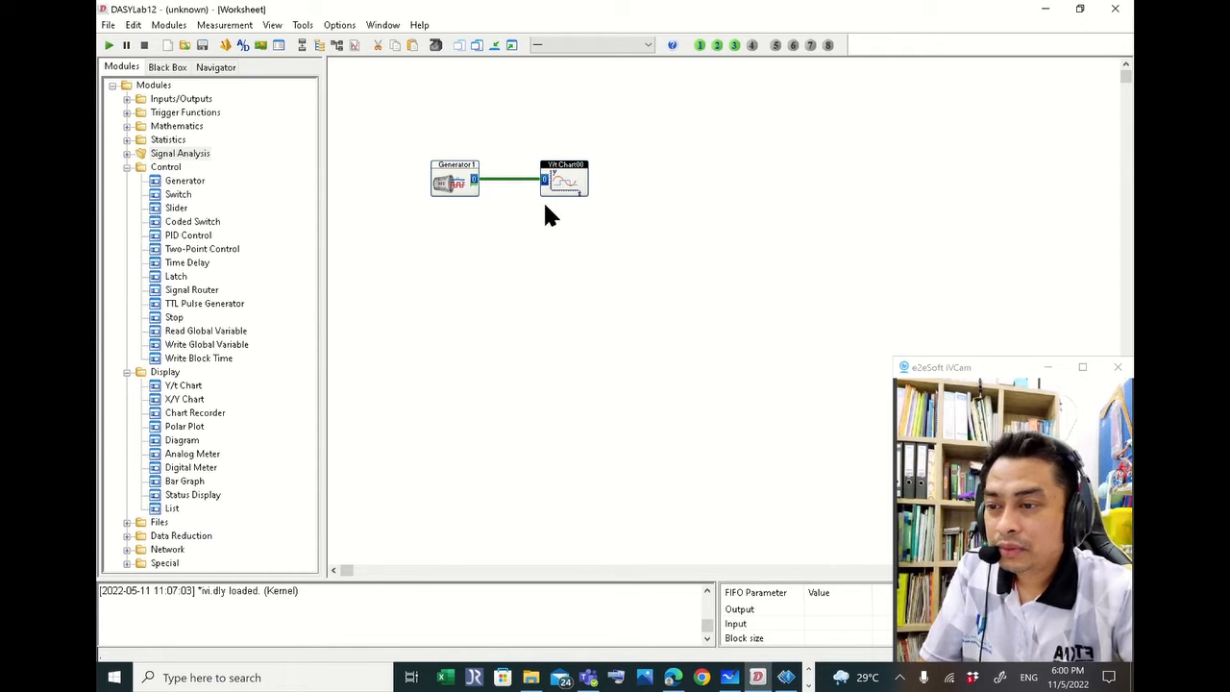
# Review the Y/t Chart module's X-scaling options and accept them unchanged
pyautogui.moveTo(528, 134); pyautogui.dragTo(620, 221)
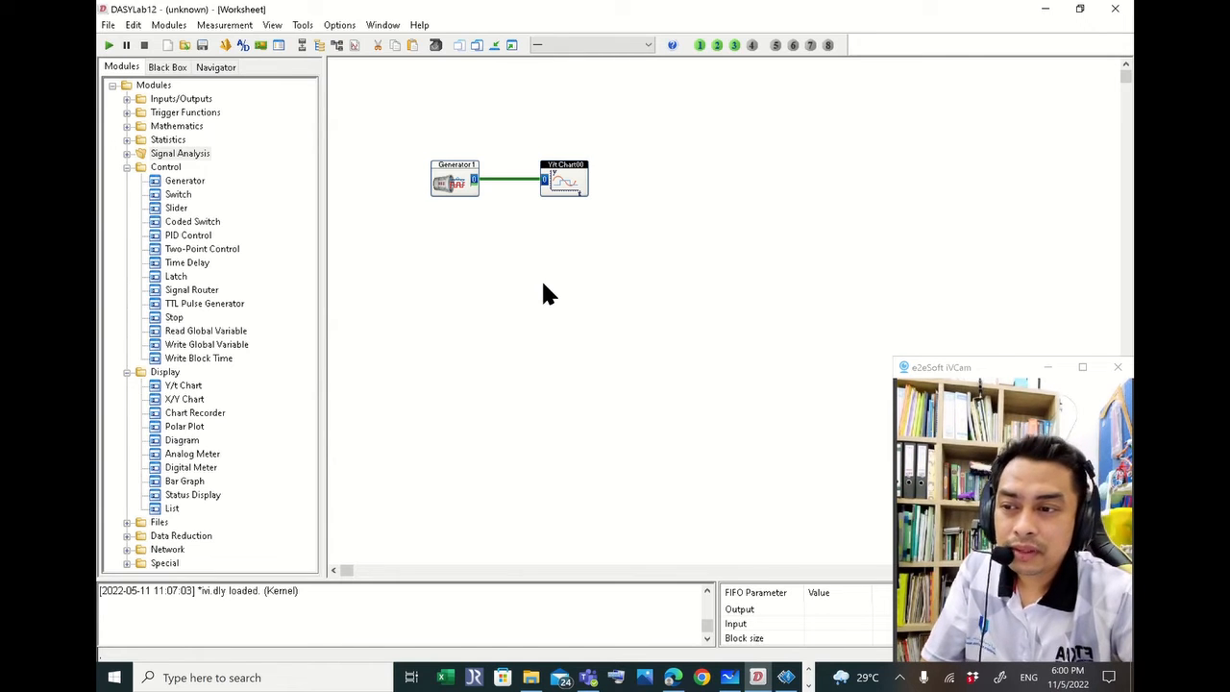
pyautogui.doubleClick(565, 183)
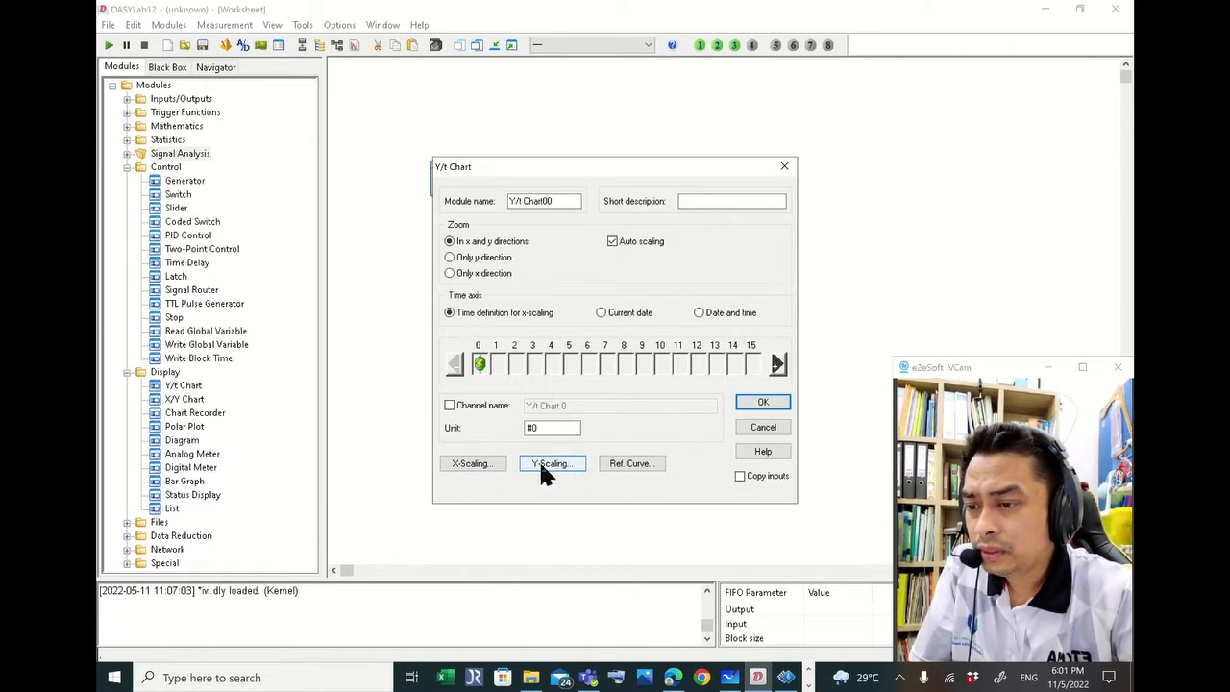
pyautogui.click(471, 462)
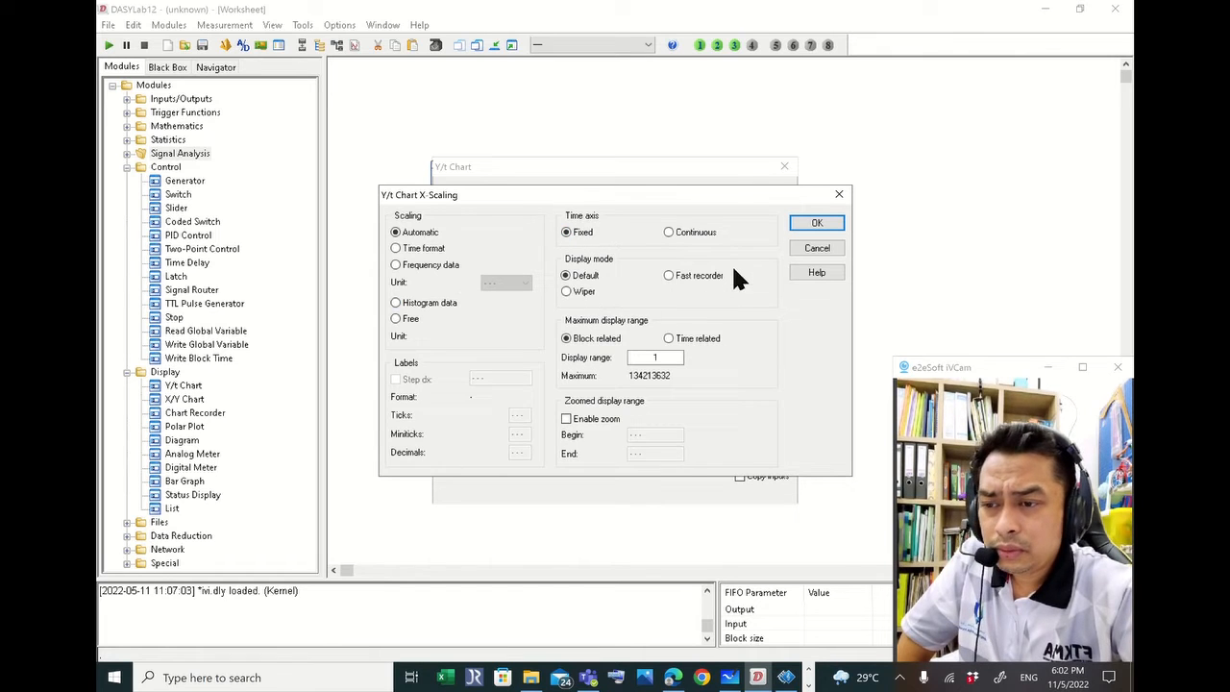
pyautogui.click(812, 223)
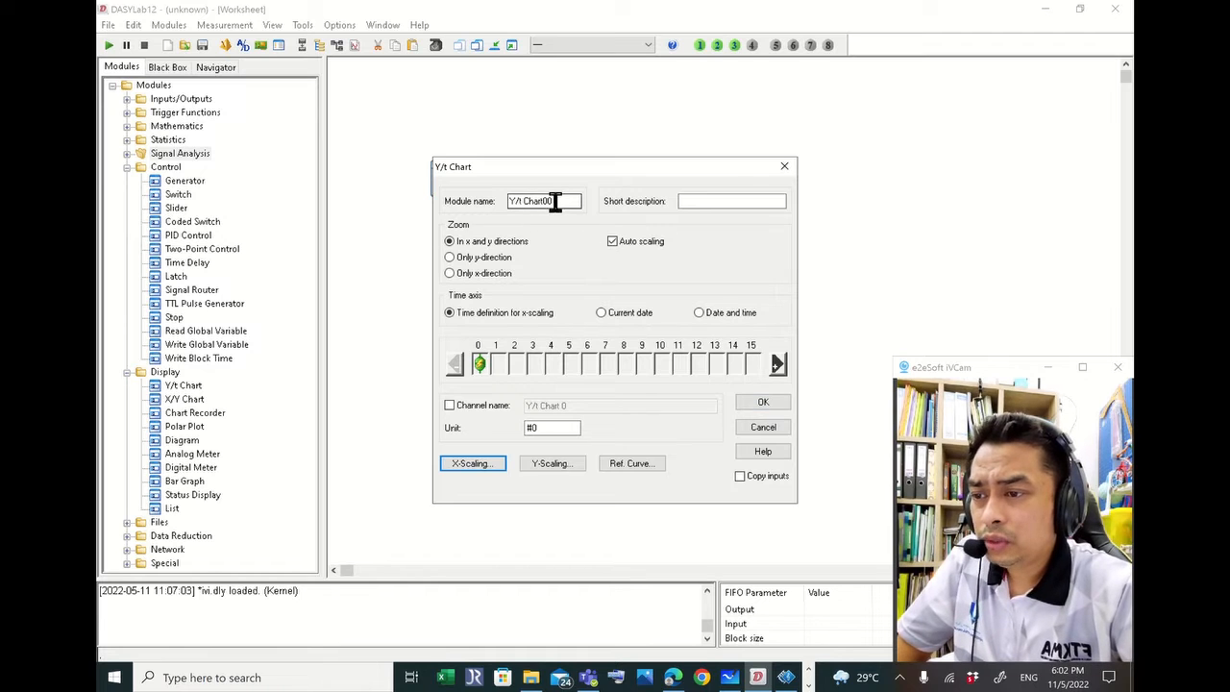
# Rename the Y/t Chart module to "Graph Gen 1" and apply its settings
pyautogui.moveTo(554, 200); pyautogui.dragTo(466, 188)
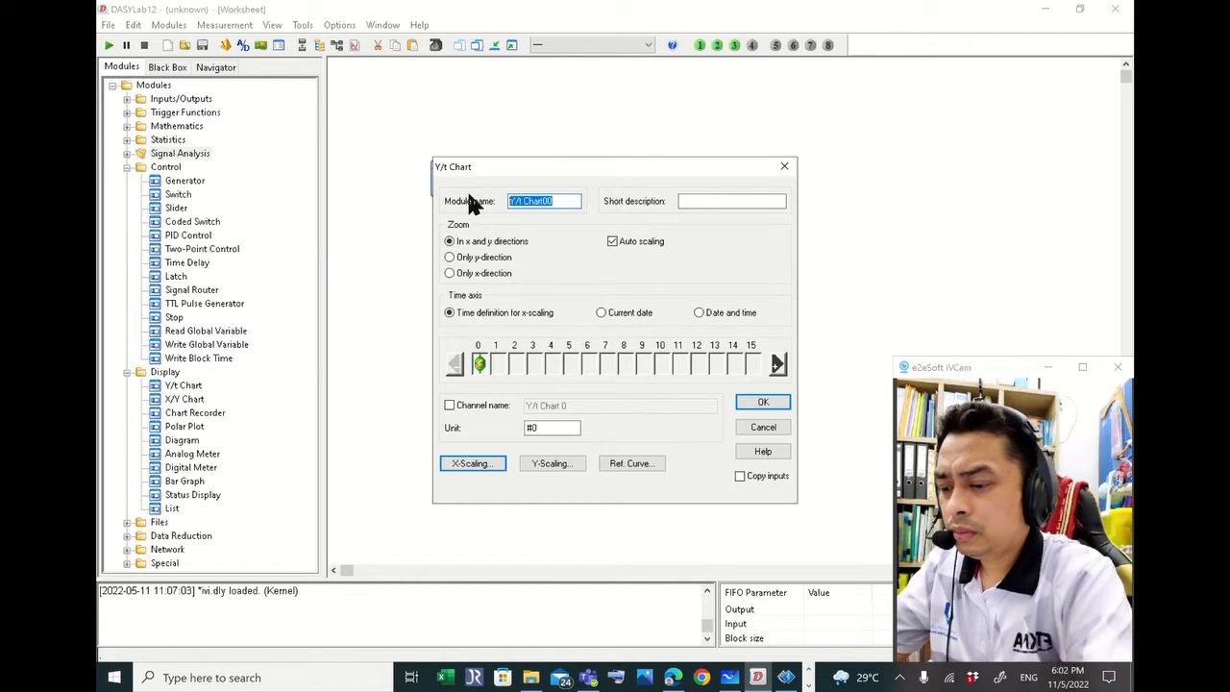
pyautogui.write('Grap')
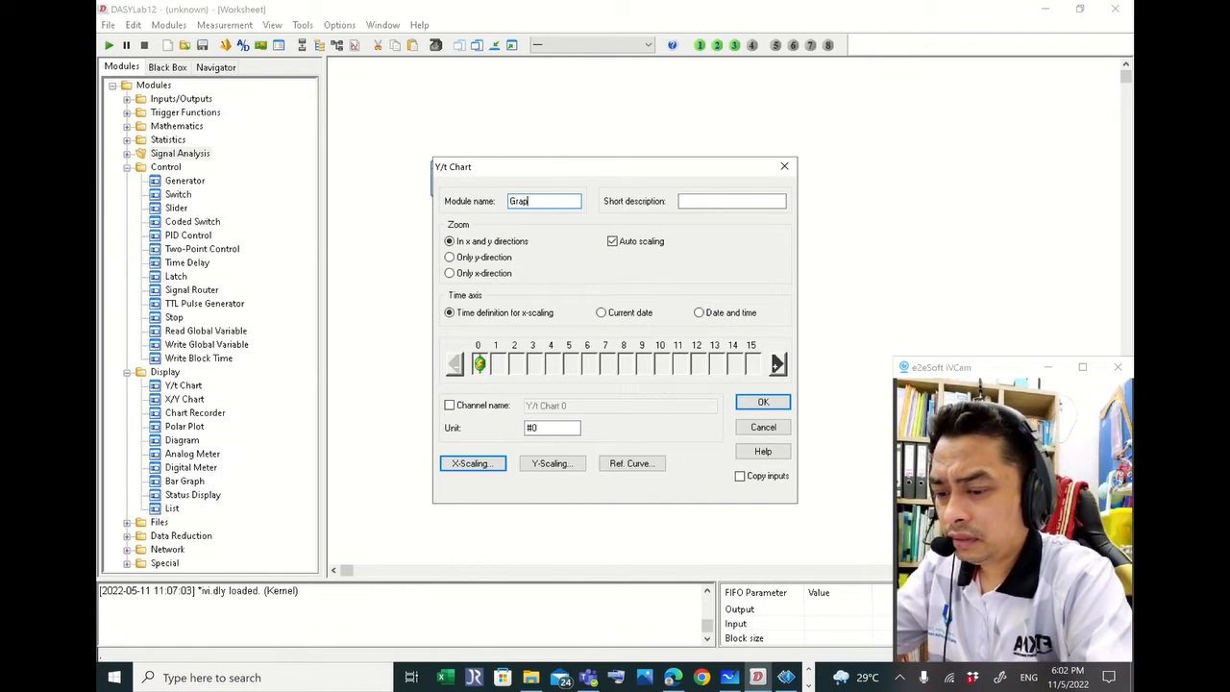
pyautogui.write('h1')
pyautogui.press('BackSpace')
pyautogui.press('BackSpace')
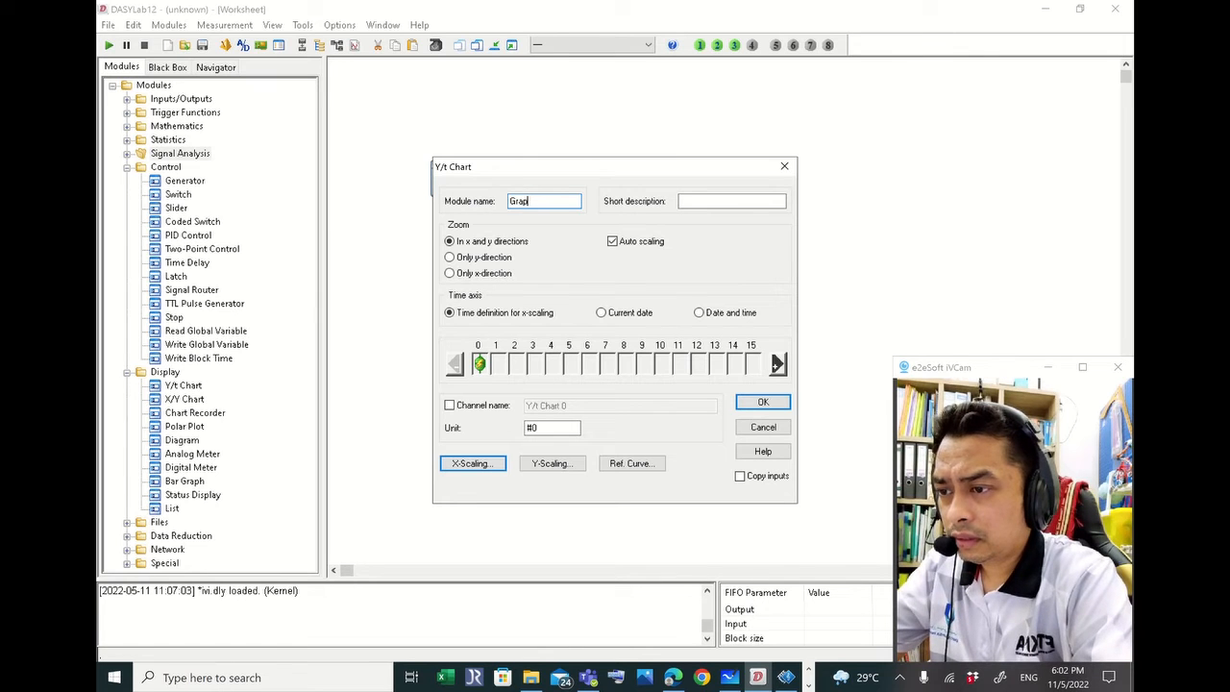
pyautogui.write('h')
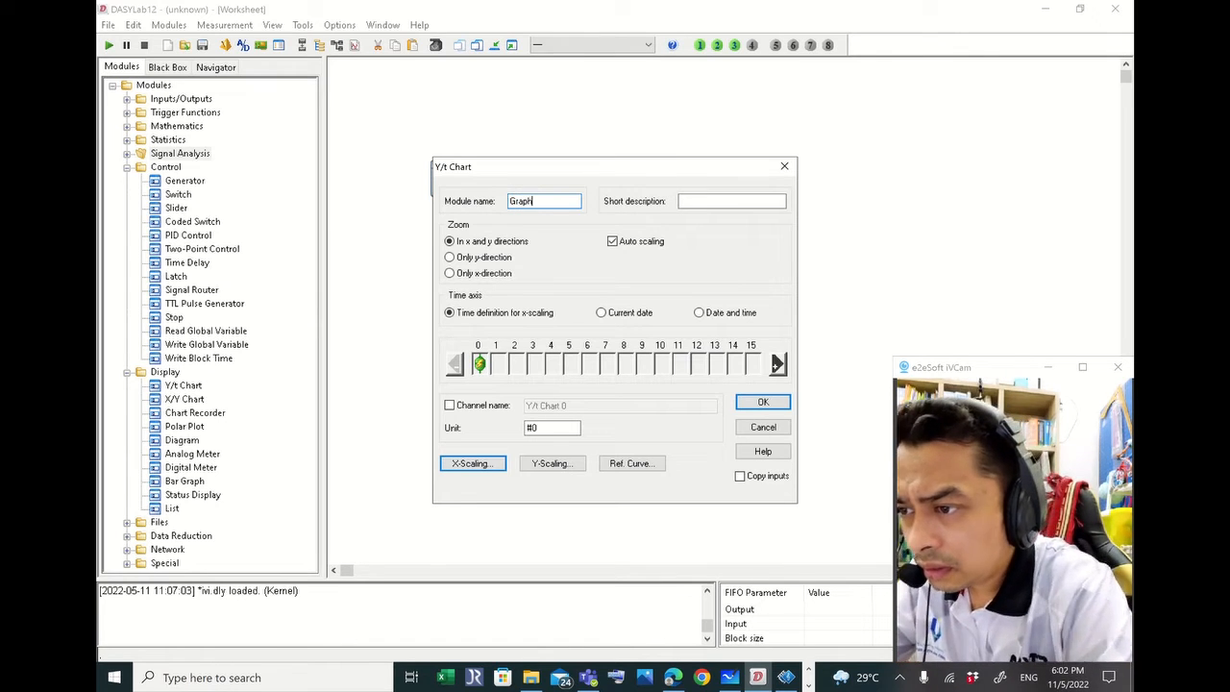
pyautogui.write(' Gener')
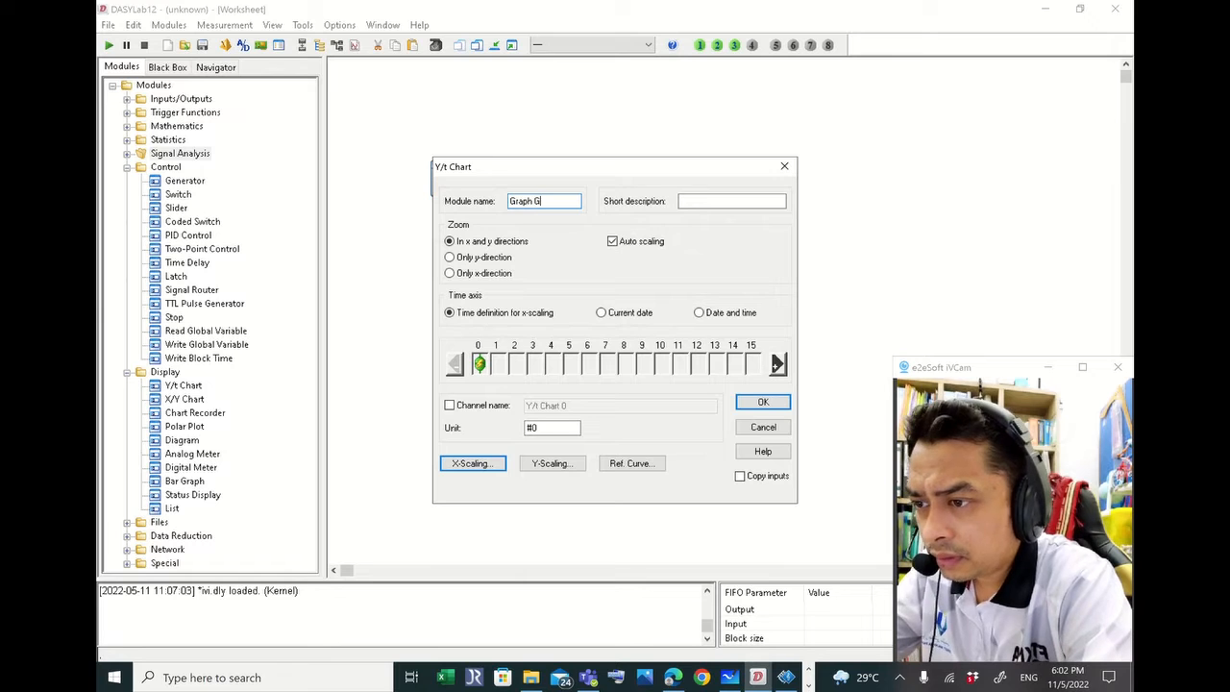
pyautogui.press('BackSpace')
pyautogui.press('BackSpace')
pyautogui.press('BackSpace')
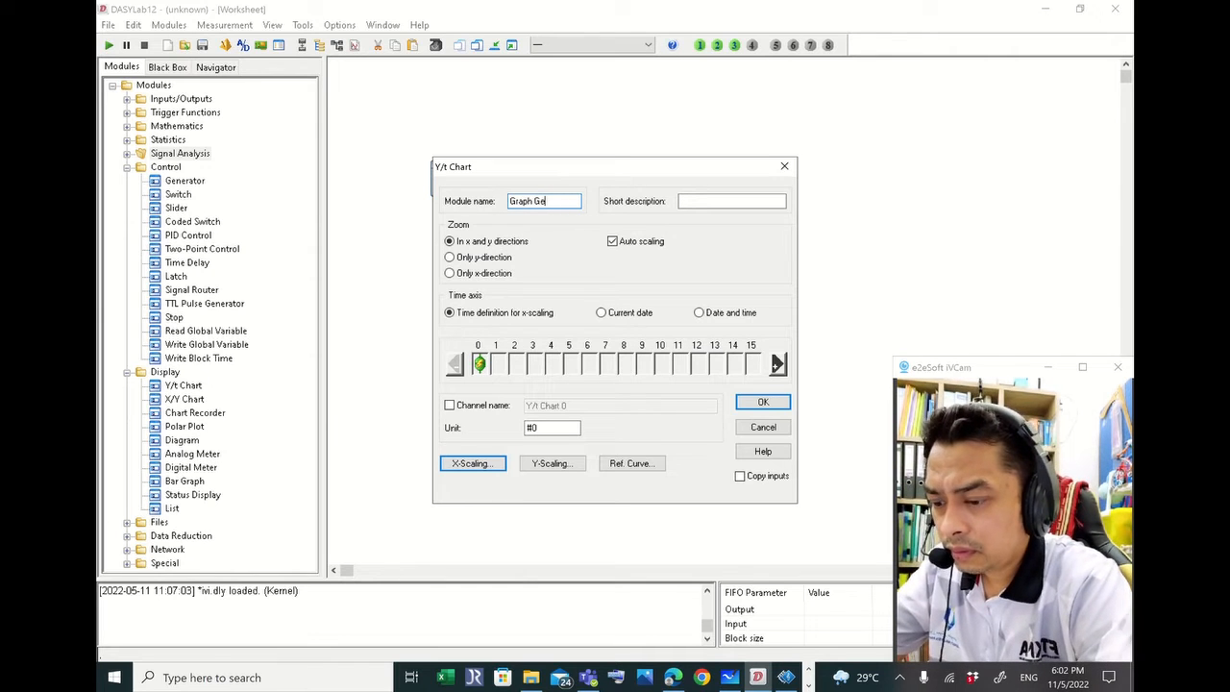
pyautogui.write('n 1')
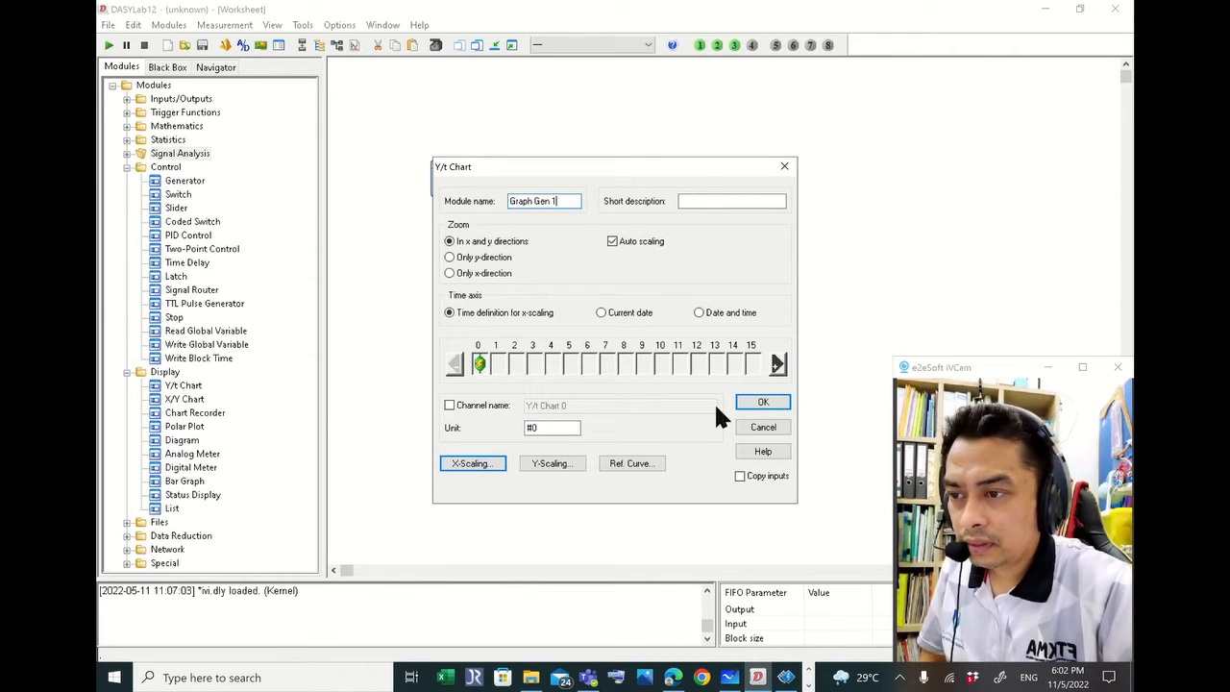
pyautogui.click(748, 404)
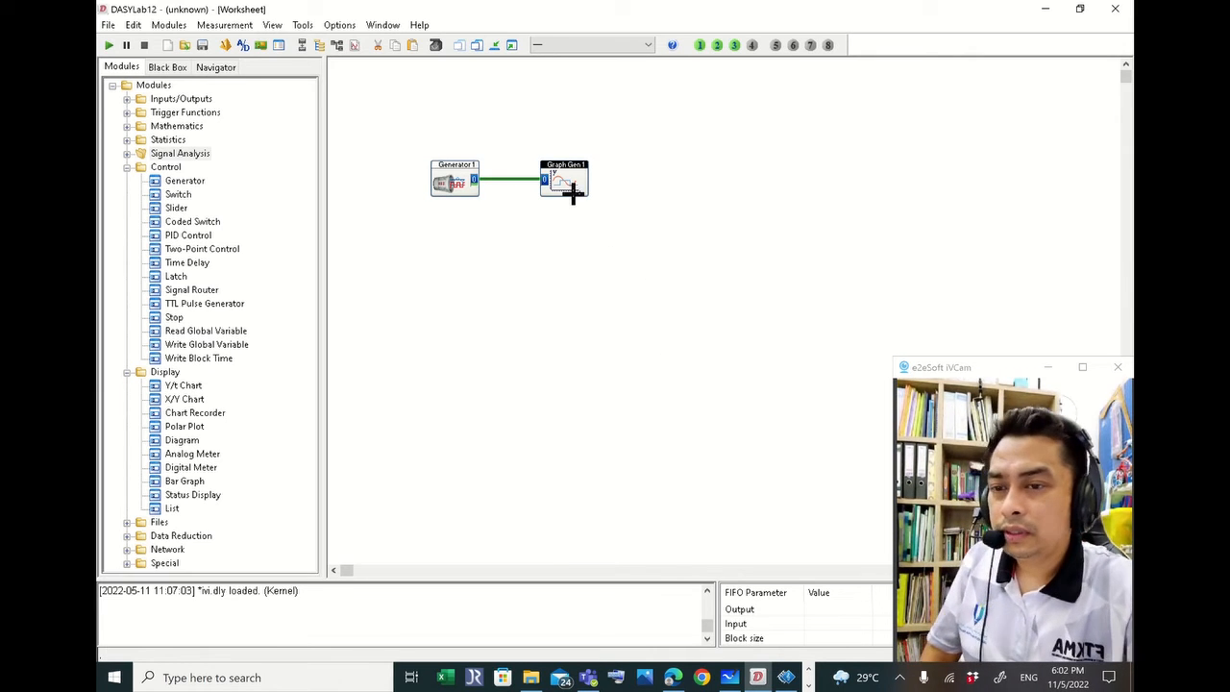
# Show the Graph Gen 1 display window and place it below the two modules so they stay uncovered
pyautogui.click(511, 45)
pyautogui.moveTo(624, 141); pyautogui.dragTo(695, 150)
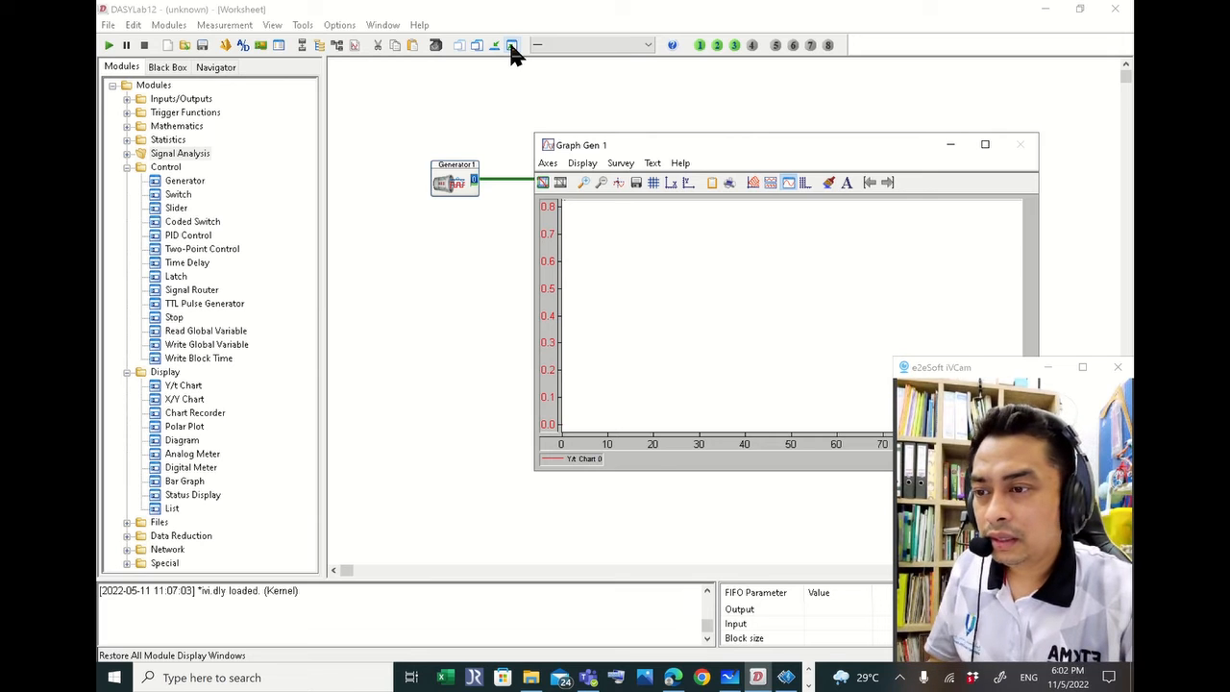
pyautogui.moveTo(645, 140); pyautogui.dragTo(566, 251)
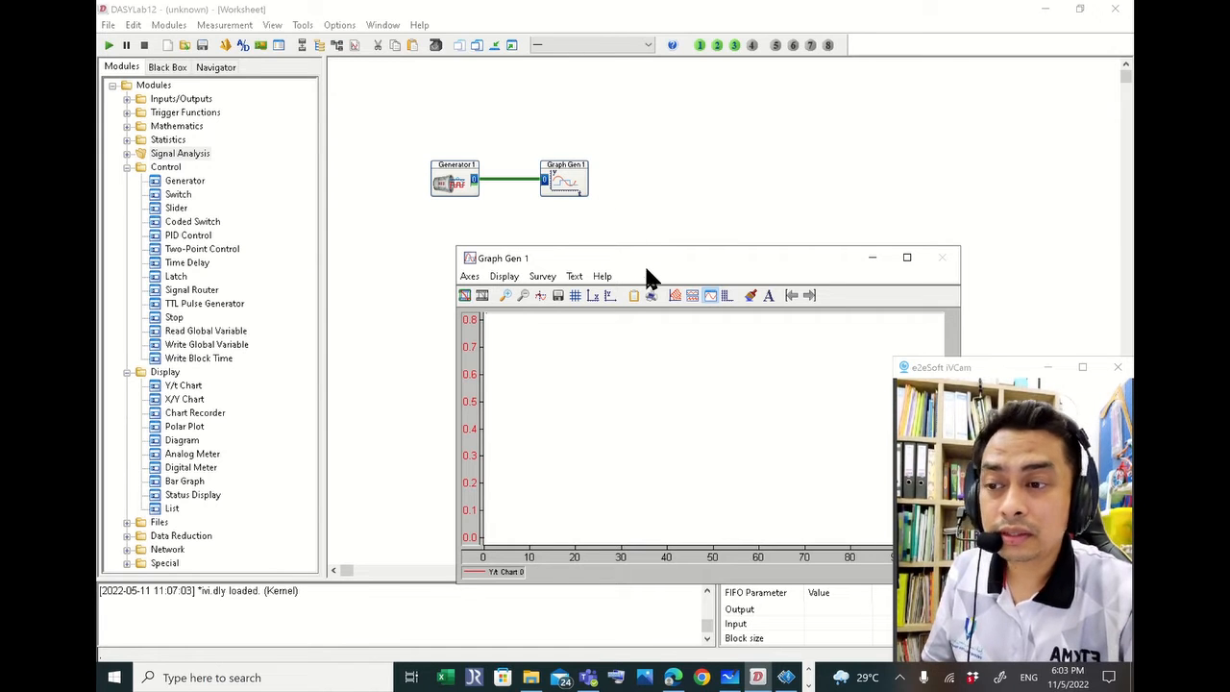
pyautogui.moveTo(640, 258); pyautogui.dragTo(578, 246)
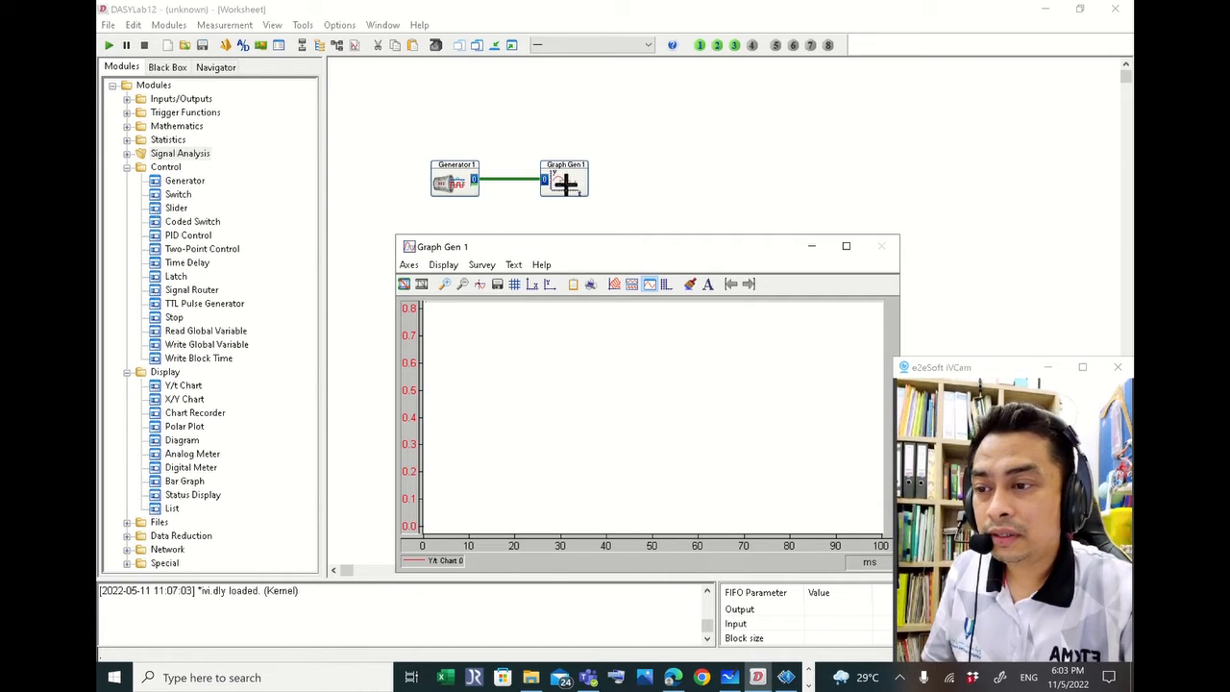
# Add two more Y/t Chart modules to the worksheet and stack them above Graph Gen 1
pyautogui.click(184, 385)
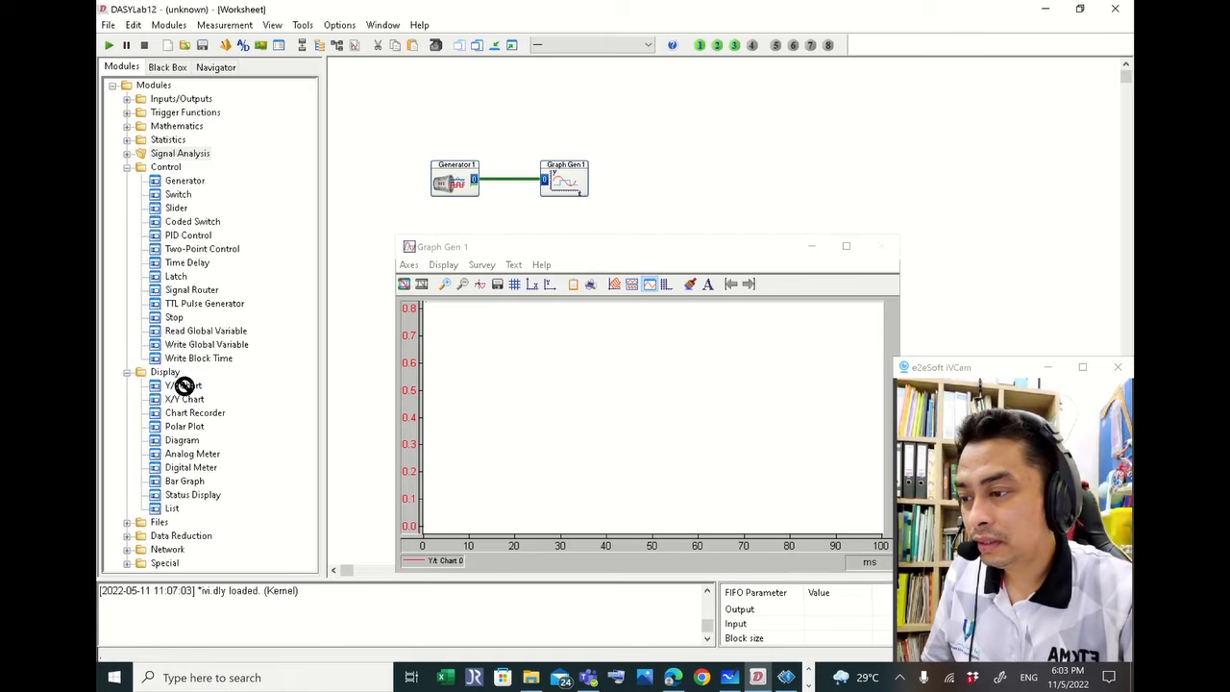
pyautogui.moveTo(184, 385); pyautogui.dragTo(531, 97)
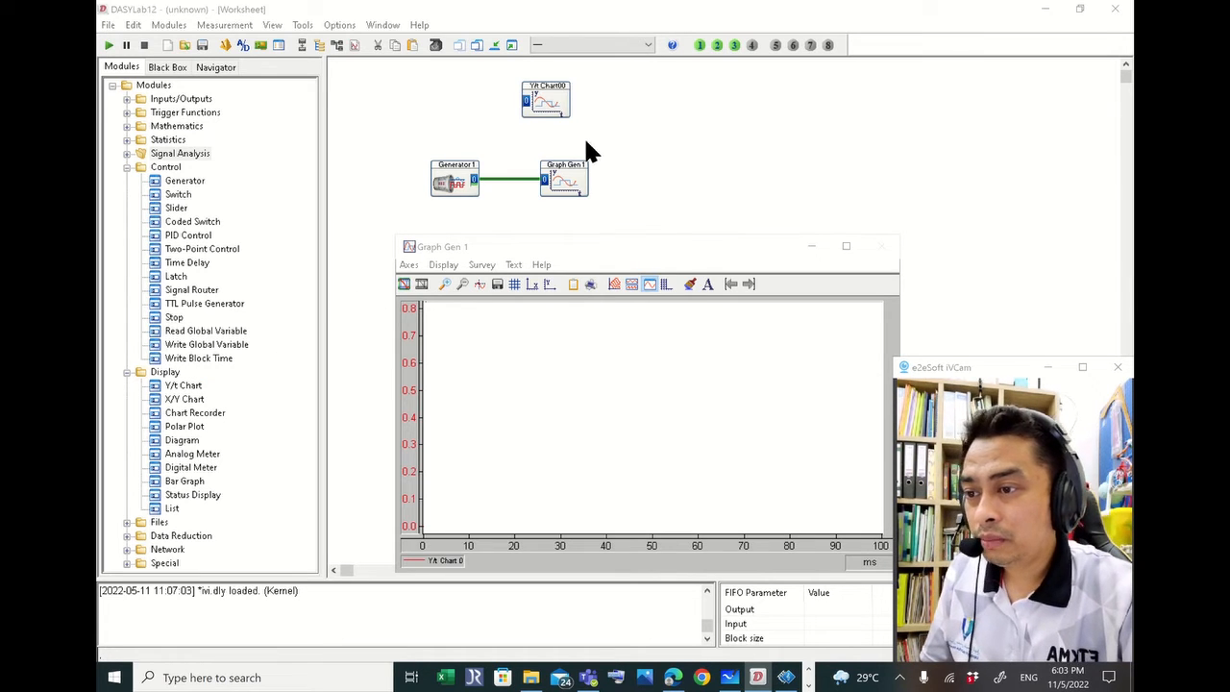
pyautogui.moveTo(184, 385); pyautogui.dragTo(631, 102)
pyautogui.moveTo(554, 99); pyautogui.dragTo(548, 87)
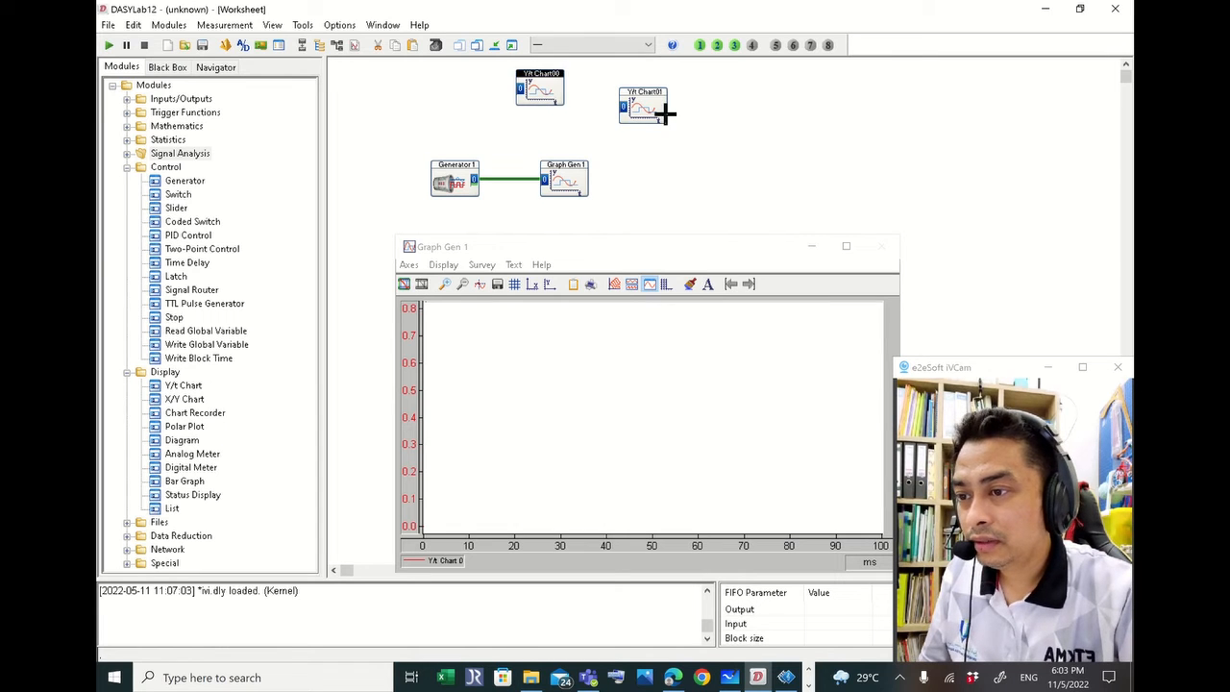
pyautogui.moveTo(663, 111); pyautogui.dragTo(629, 138)
pyautogui.moveTo(543, 93); pyautogui.dragTo(554, 116)
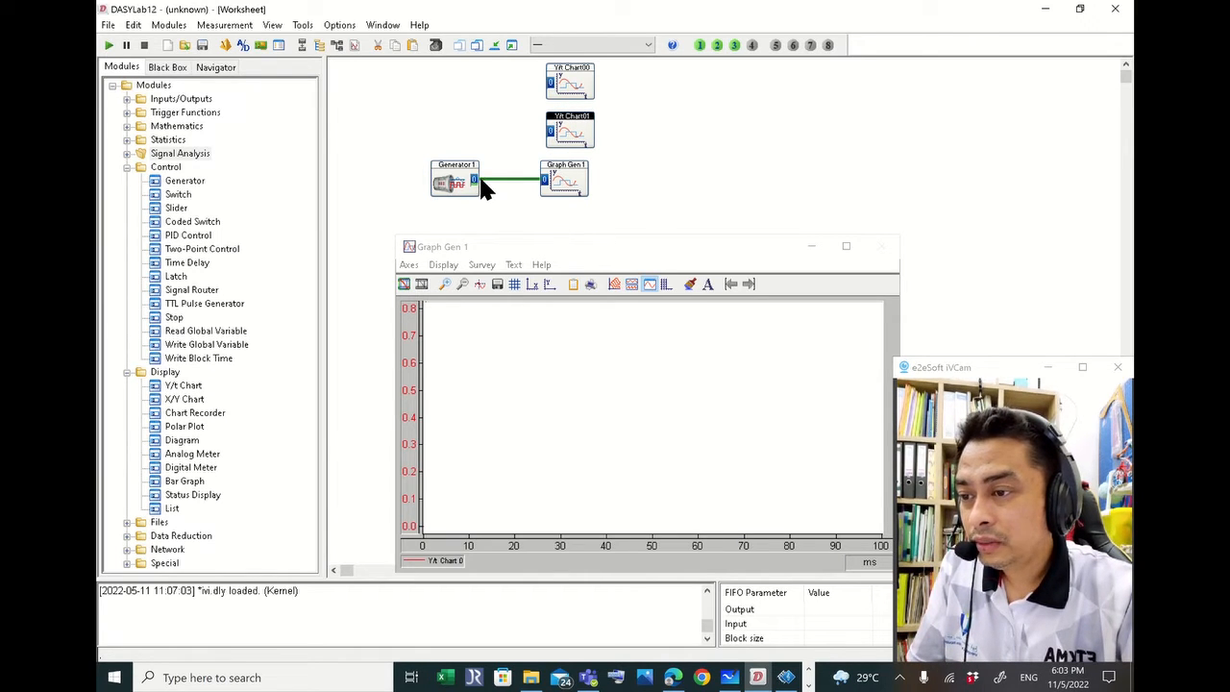
# Branch Generator 1's output wire to Y/t Chart01 and Y/t Chart00, moving the generator farther from the charts to make room
pyautogui.moveTo(490, 178); pyautogui.dragTo(537, 133)
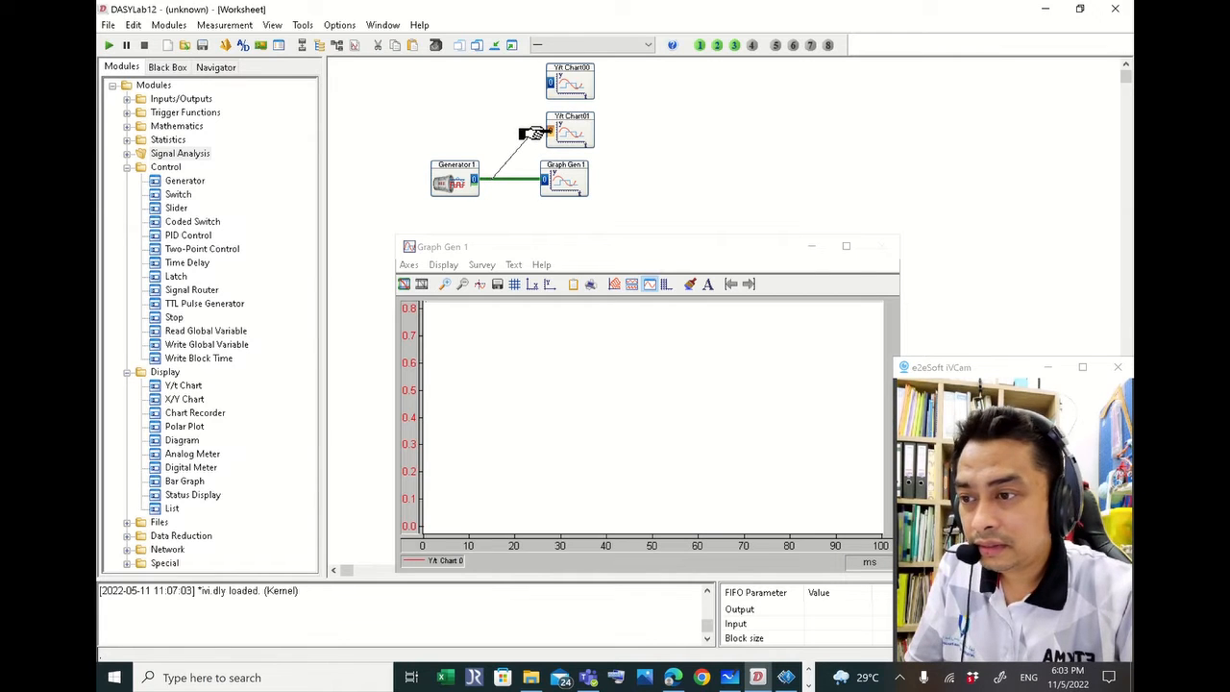
pyautogui.moveTo(539, 133); pyautogui.dragTo(507, 100)
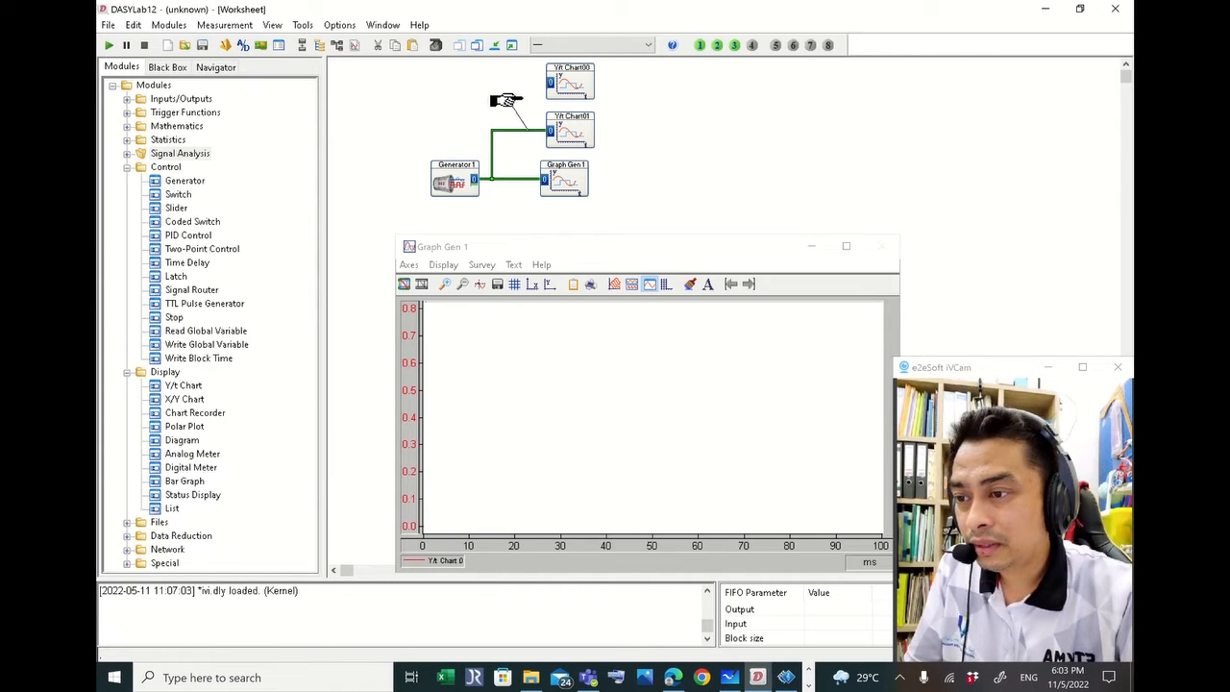
pyautogui.click(471, 179)
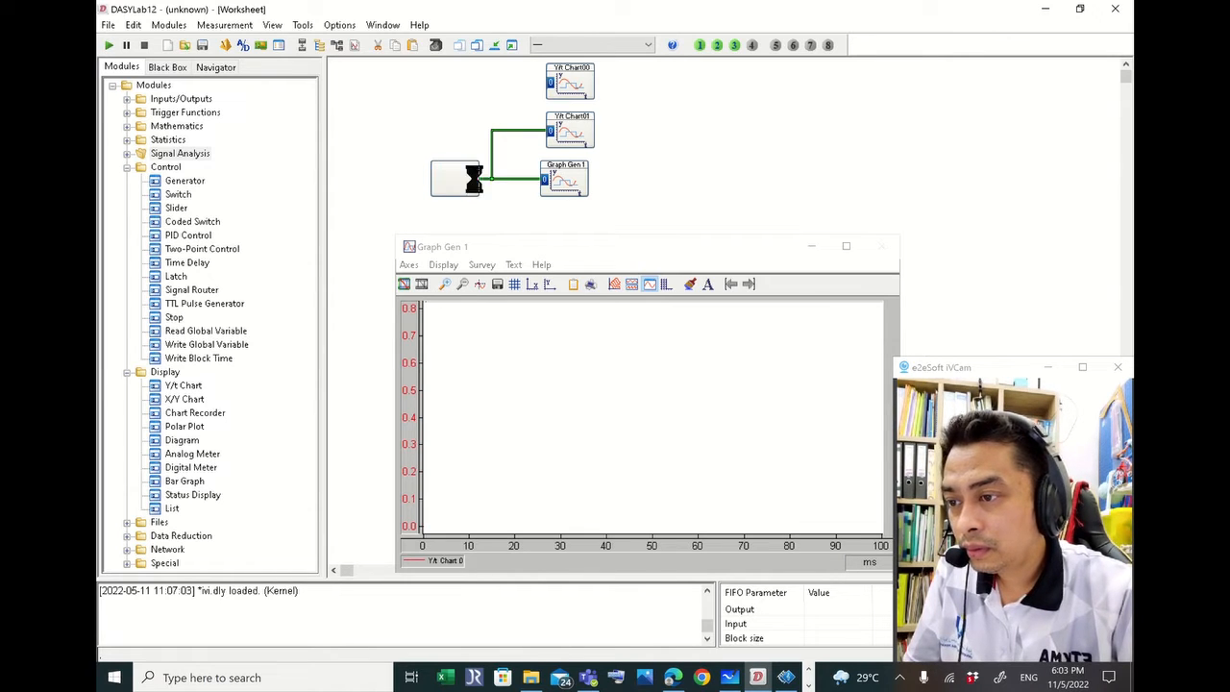
pyautogui.moveTo(453, 179); pyautogui.dragTo(416, 189)
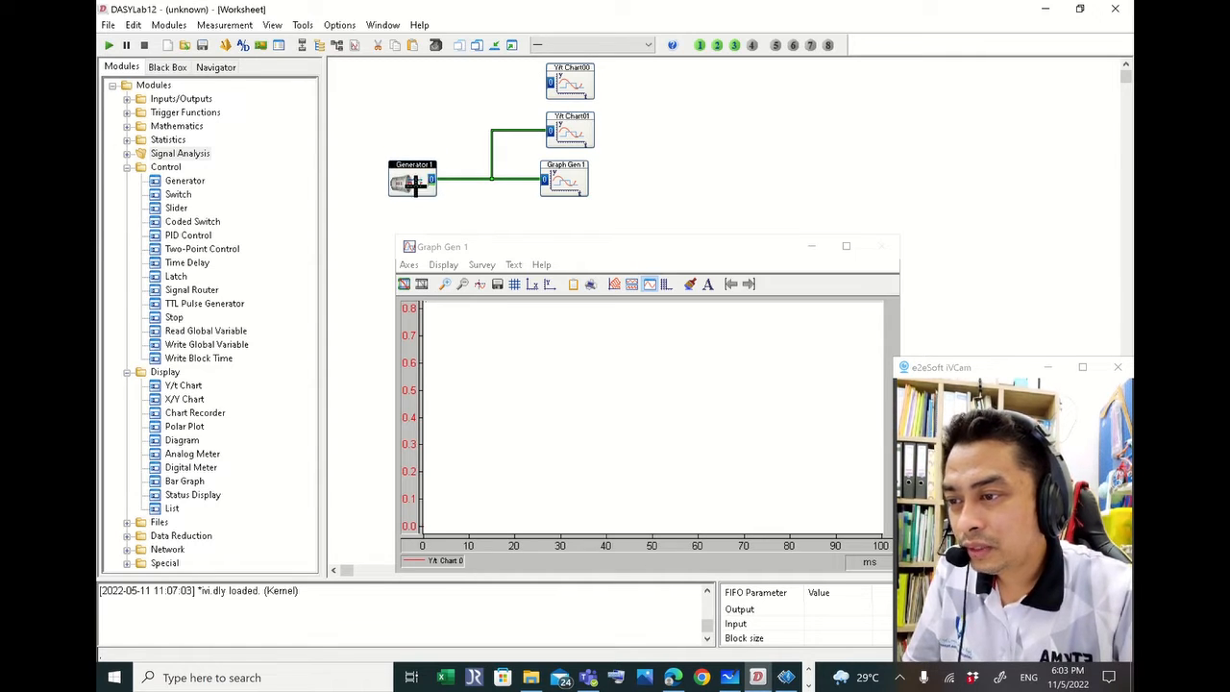
pyautogui.click(458, 178)
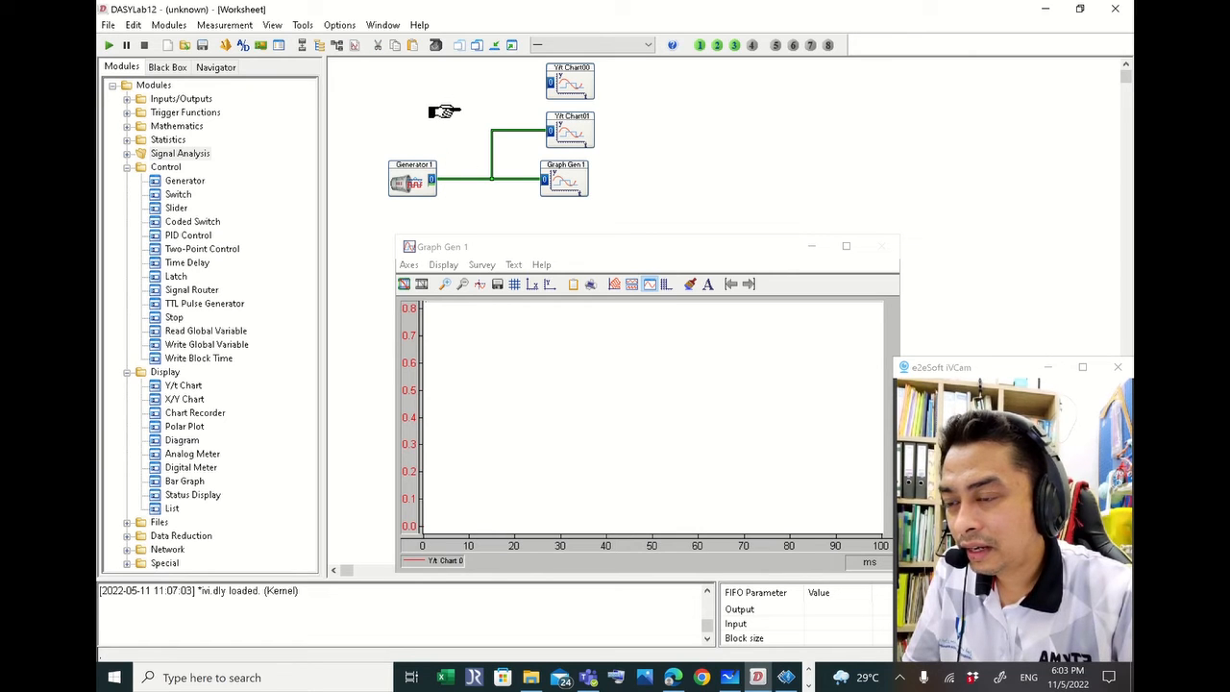
pyautogui.click(552, 87)
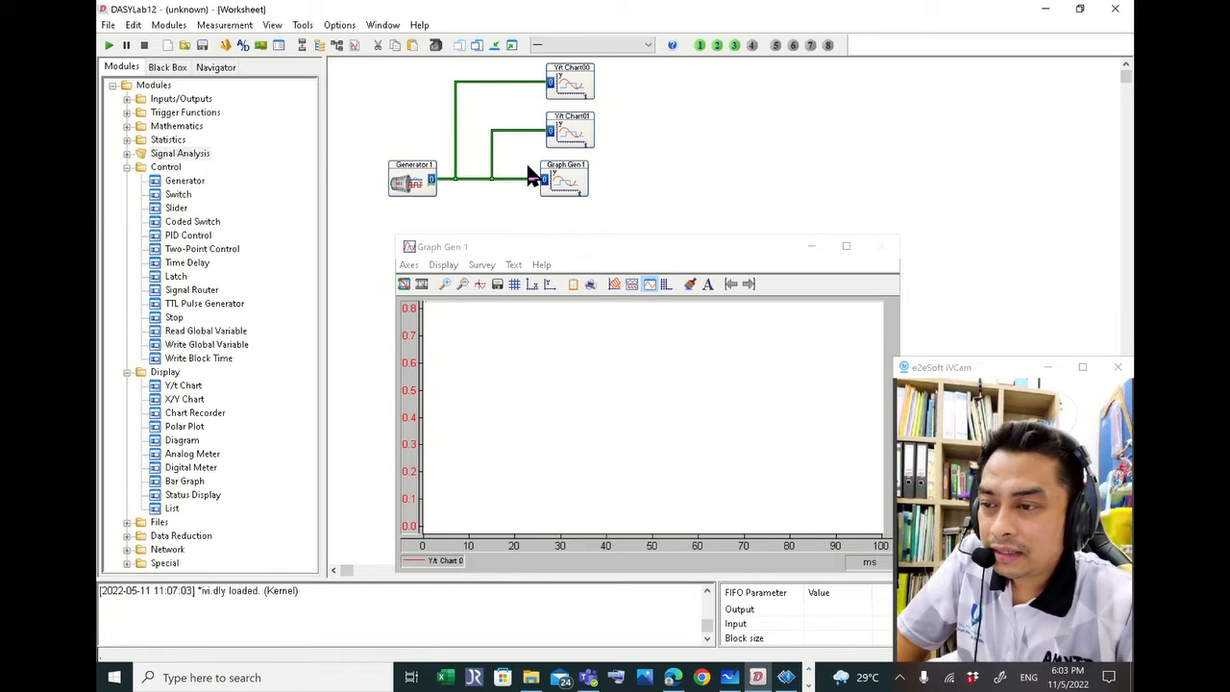
# Delete the wire to Y/t Chart00 and reconnect that chart to Generator 1's output wire
pyautogui.click(513, 83)
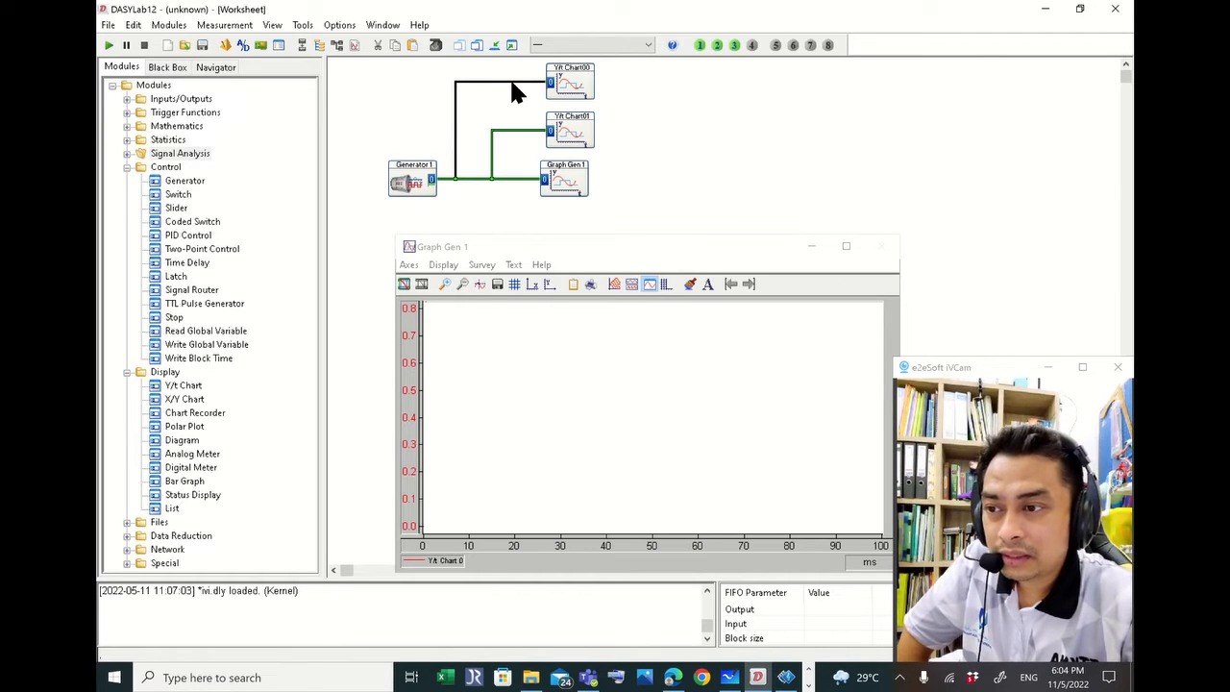
pyautogui.click(518, 129)
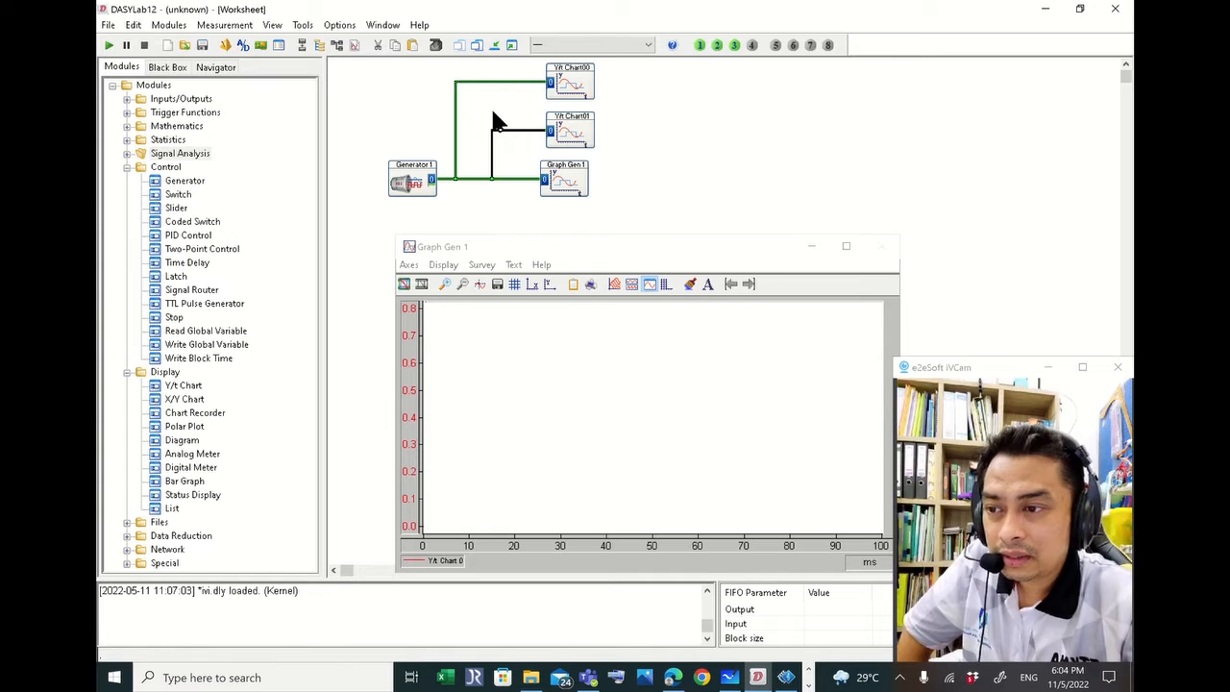
pyautogui.click(472, 83)
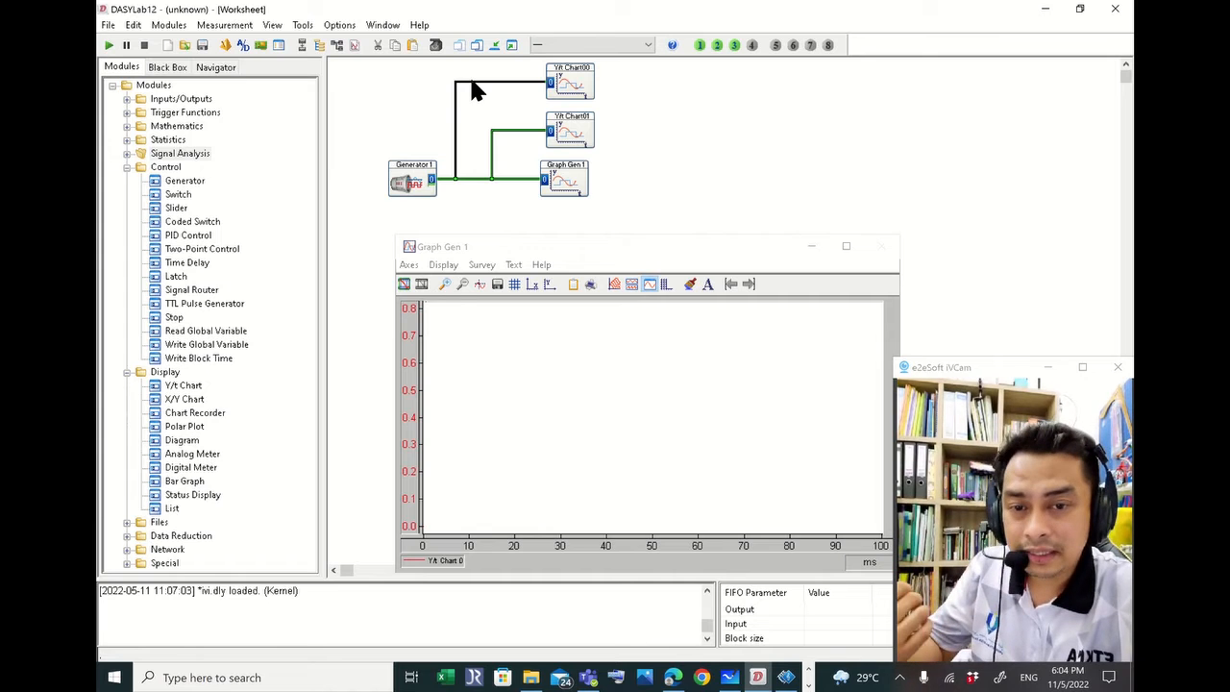
pyautogui.press('Delete')
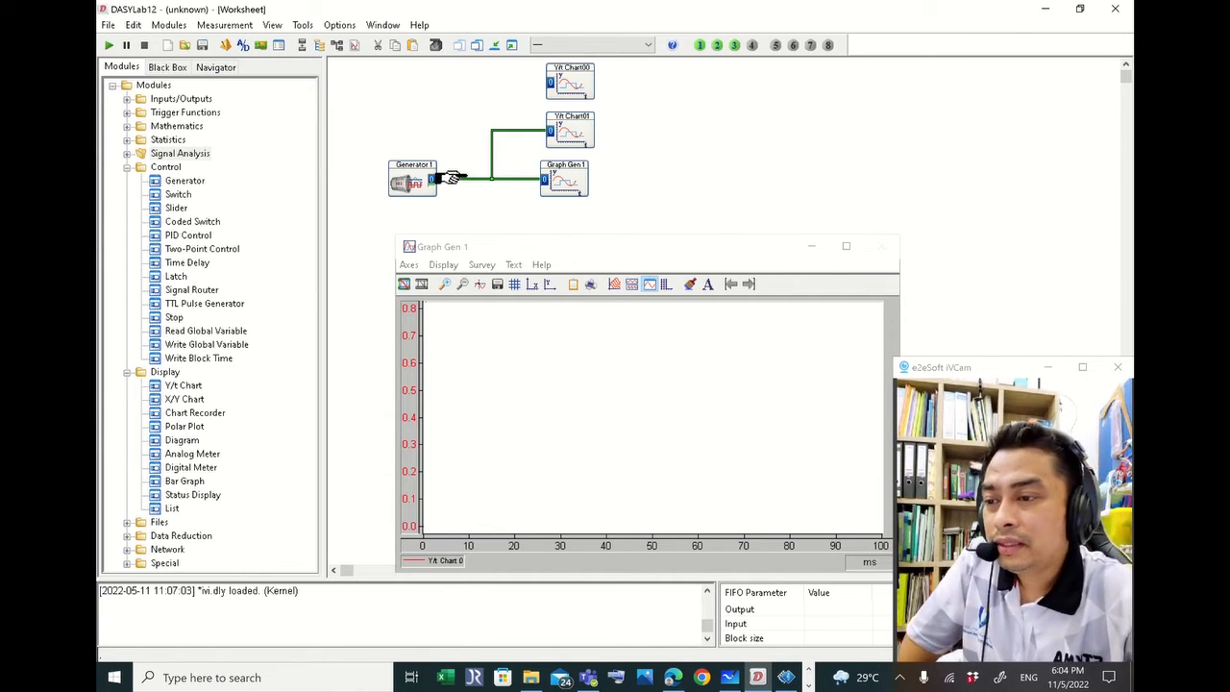
pyautogui.moveTo(452, 178); pyautogui.dragTo(575, 73)
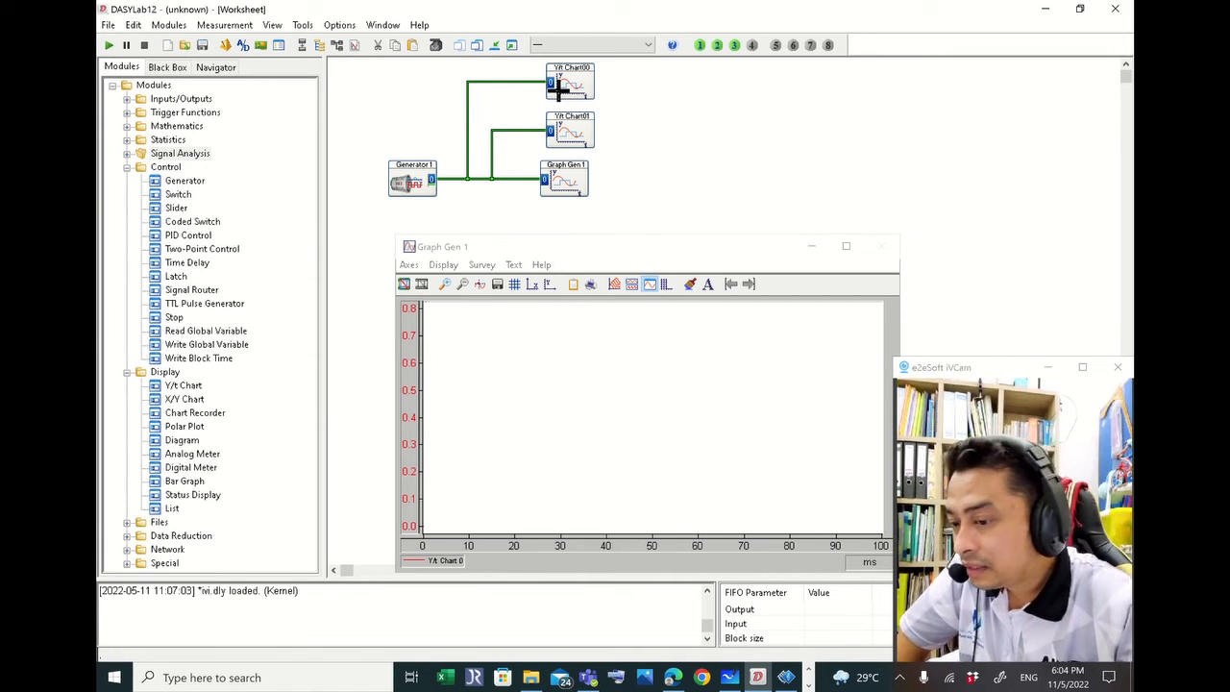
# Restore all module display windows and spread the Y/t Chart00 and Y/t Chart01 windows side by side
pyautogui.click(511, 46)
pyautogui.moveTo(470, 93); pyautogui.dragTo(780, 92)
pyautogui.click(311, 75)
pyautogui.moveTo(310, 78); pyautogui.dragTo(287, 89)
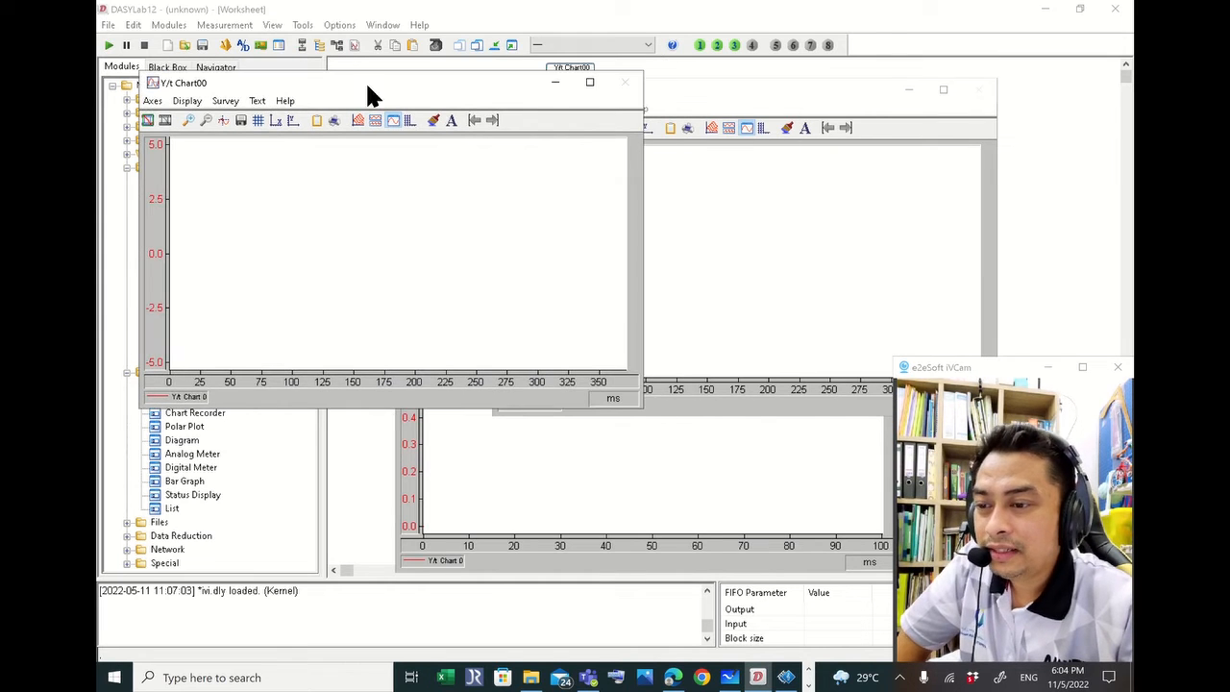
pyautogui.moveTo(742, 96); pyautogui.dragTo(794, 96)
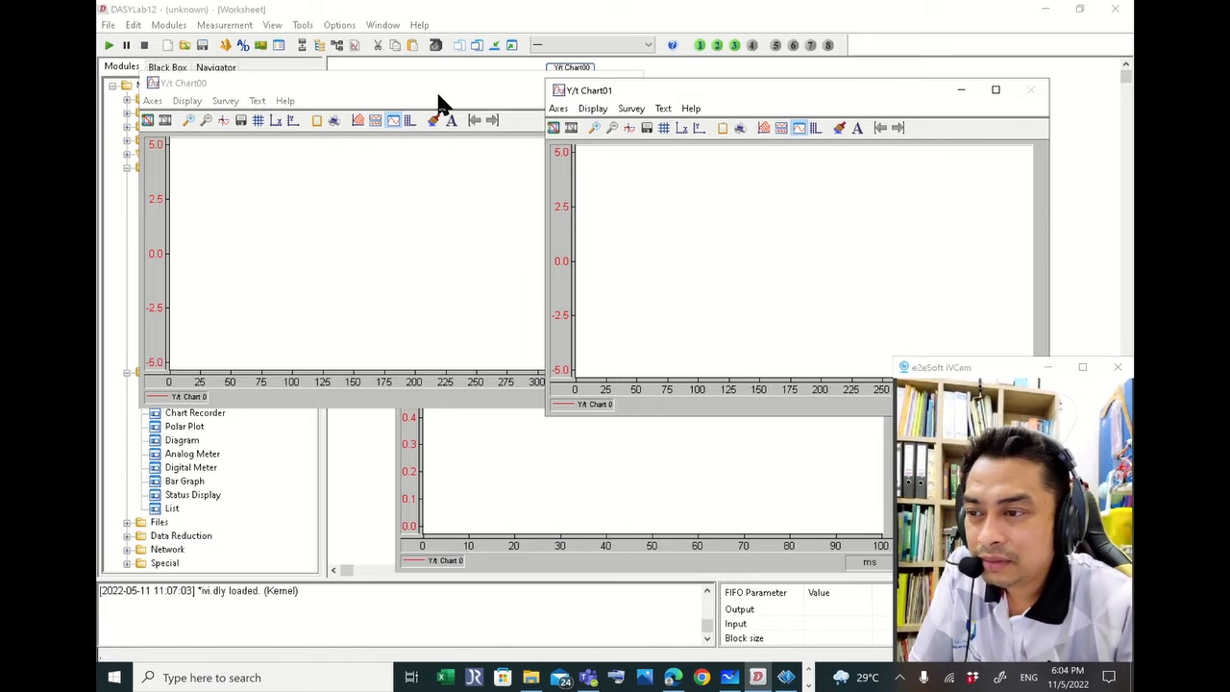
# Shorten the three chart windows and stack them with Y/t Chart00 above, Y/t Chart01 in the middle and Graph Gen 1 below
pyautogui.moveTo(438, 95); pyautogui.dragTo(664, 81)
pyautogui.moveTo(901, 94); pyautogui.dragTo(910, 123)
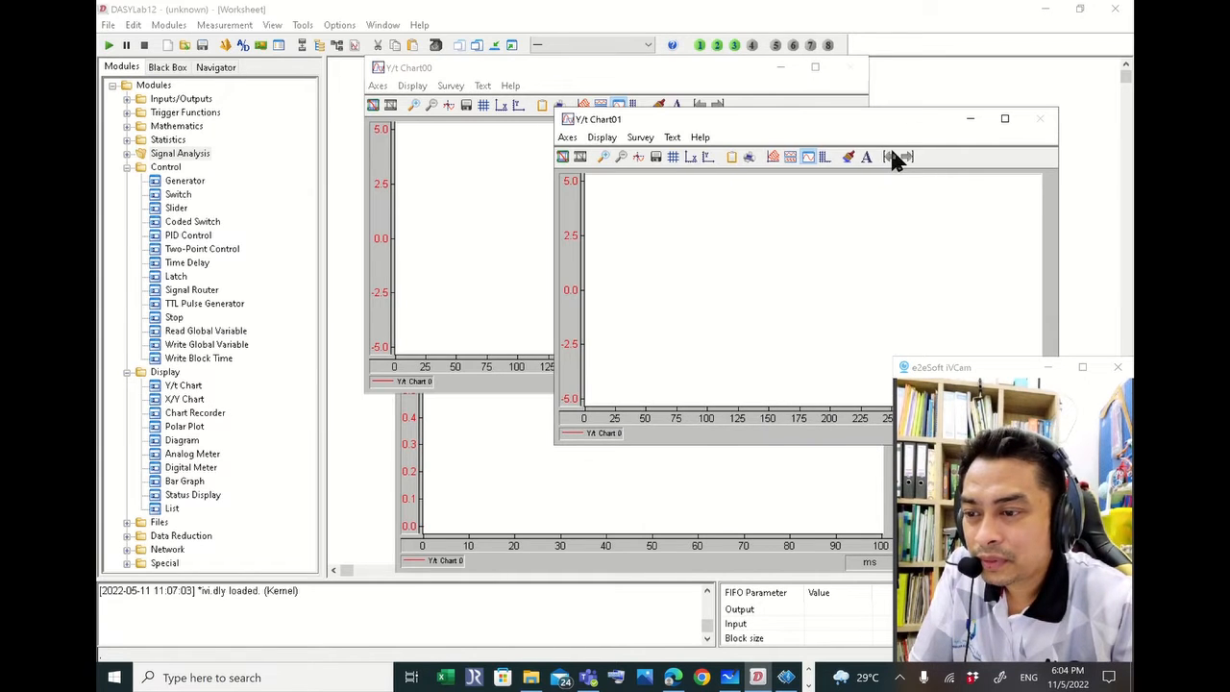
pyautogui.moveTo(736, 109); pyautogui.dragTo(742, 219)
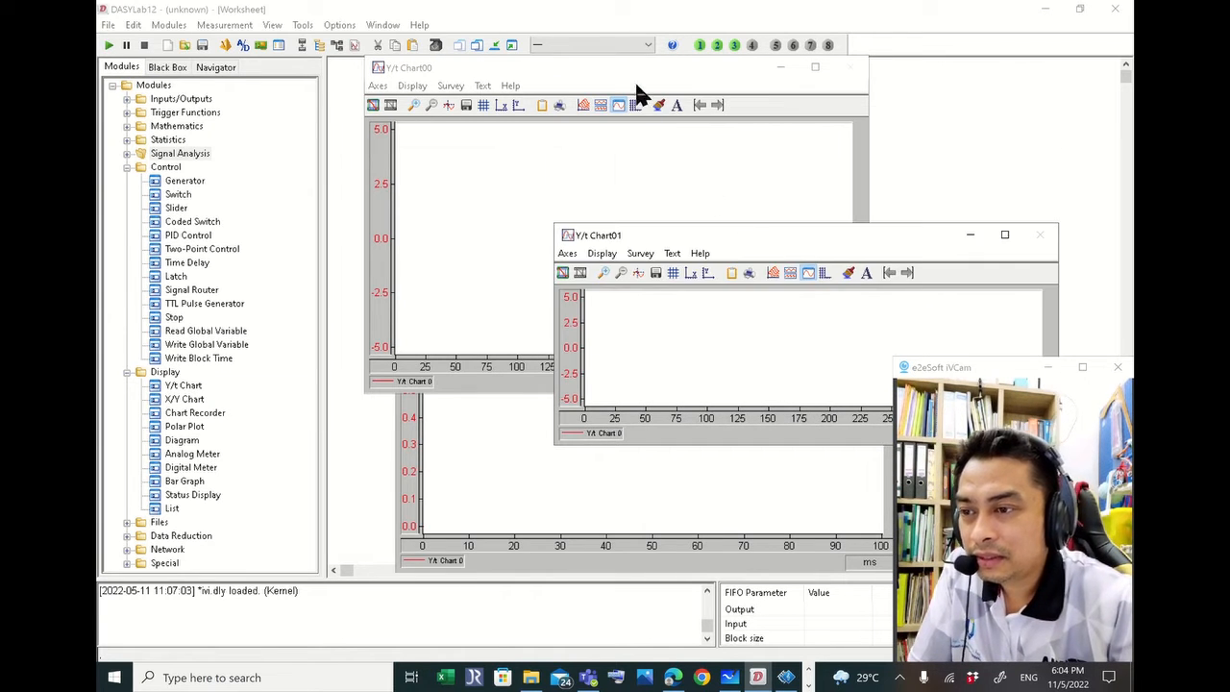
pyautogui.moveTo(615, 59); pyautogui.dragTo(787, 72)
pyautogui.click(523, 471)
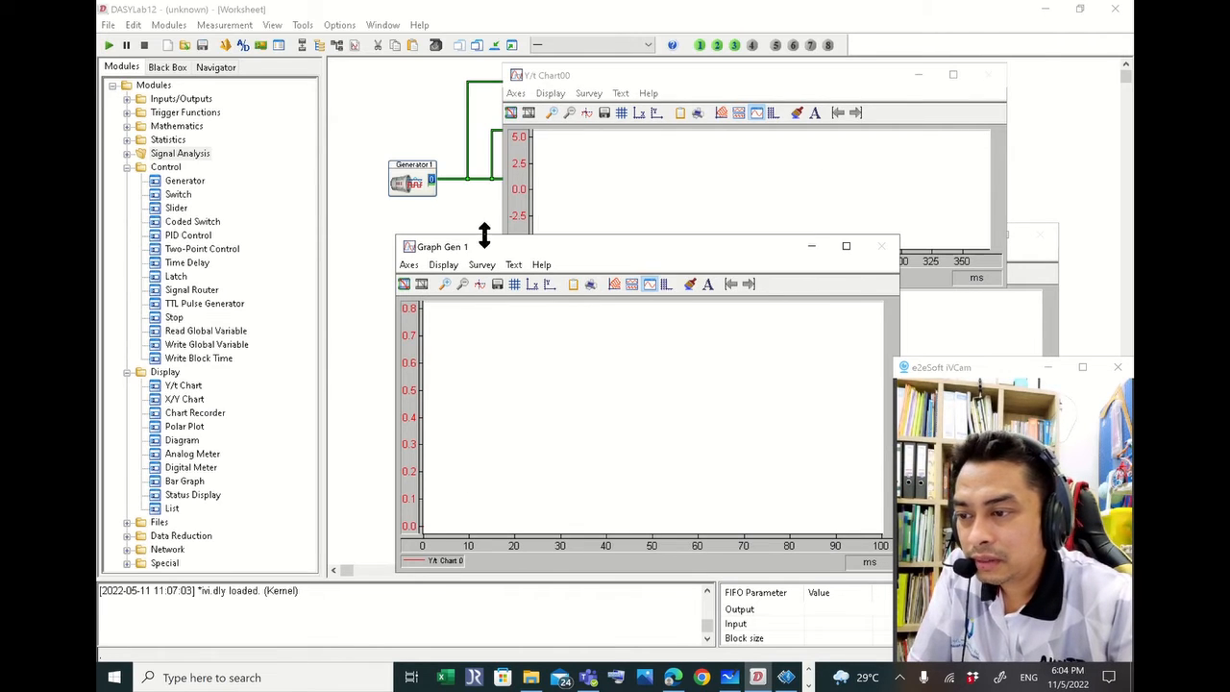
pyautogui.moveTo(484, 236); pyautogui.dragTo(489, 365)
pyautogui.moveTo(580, 374); pyautogui.dragTo(583, 441)
pyautogui.click(585, 79)
pyautogui.moveTo(585, 80); pyautogui.dragTo(562, 61)
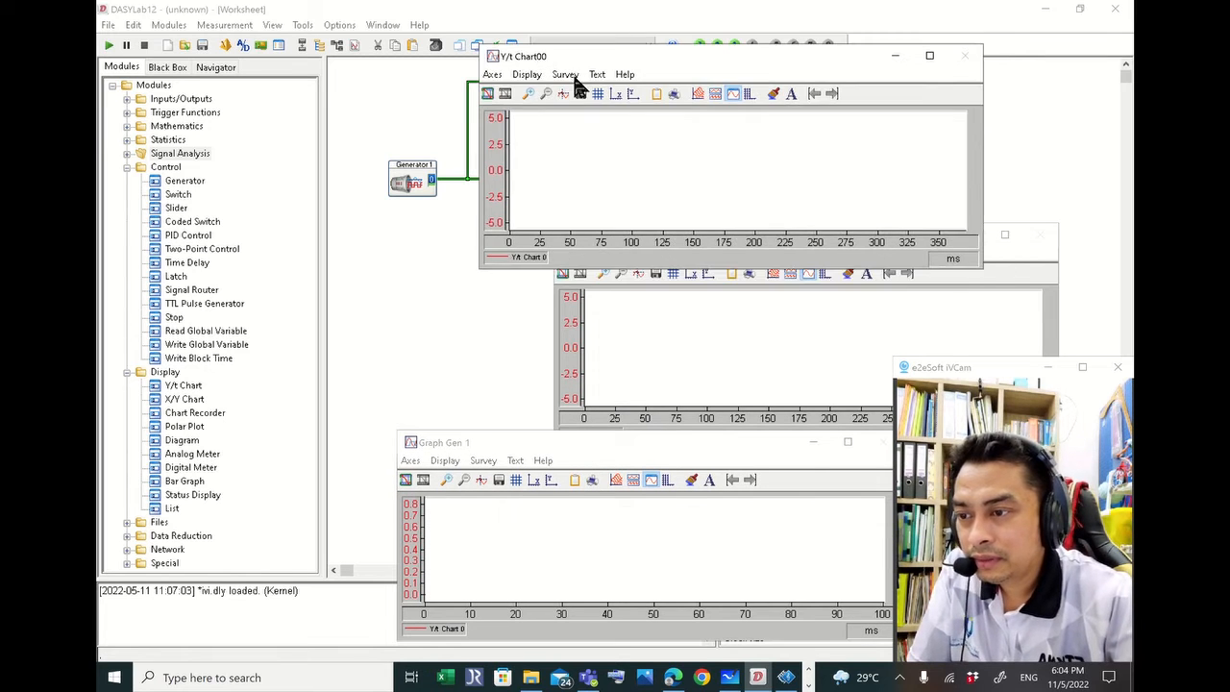
pyautogui.click(990, 236)
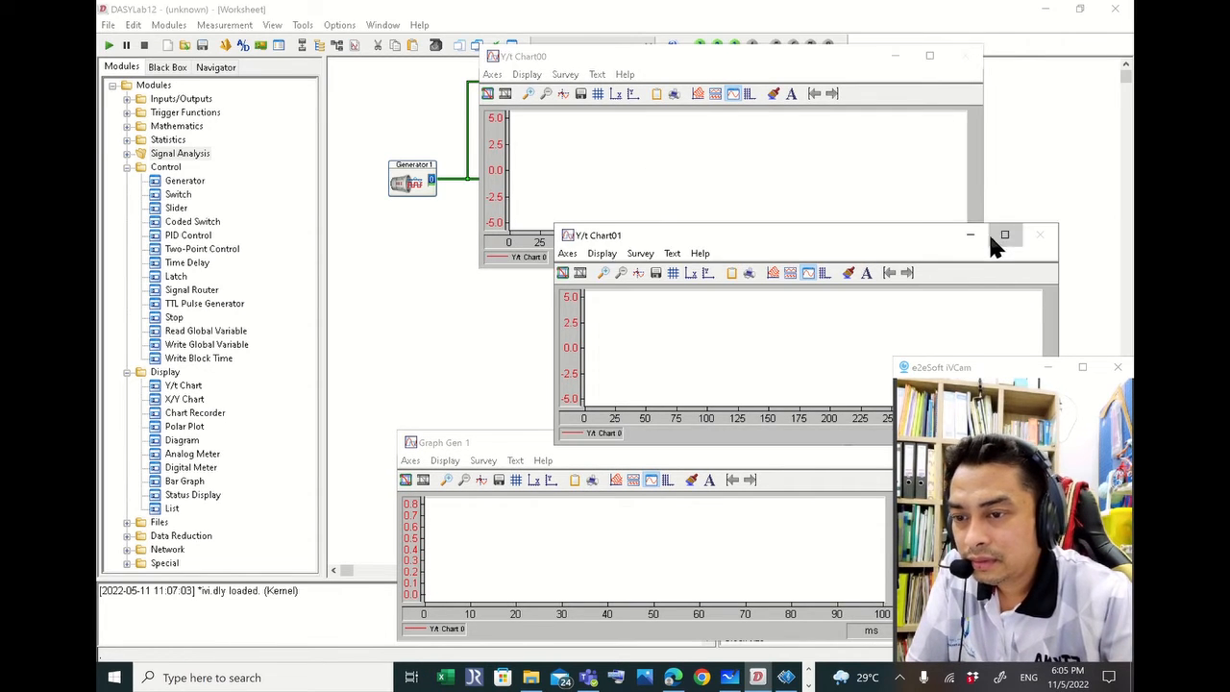
pyautogui.moveTo(956, 248); pyautogui.dragTo(847, 257)
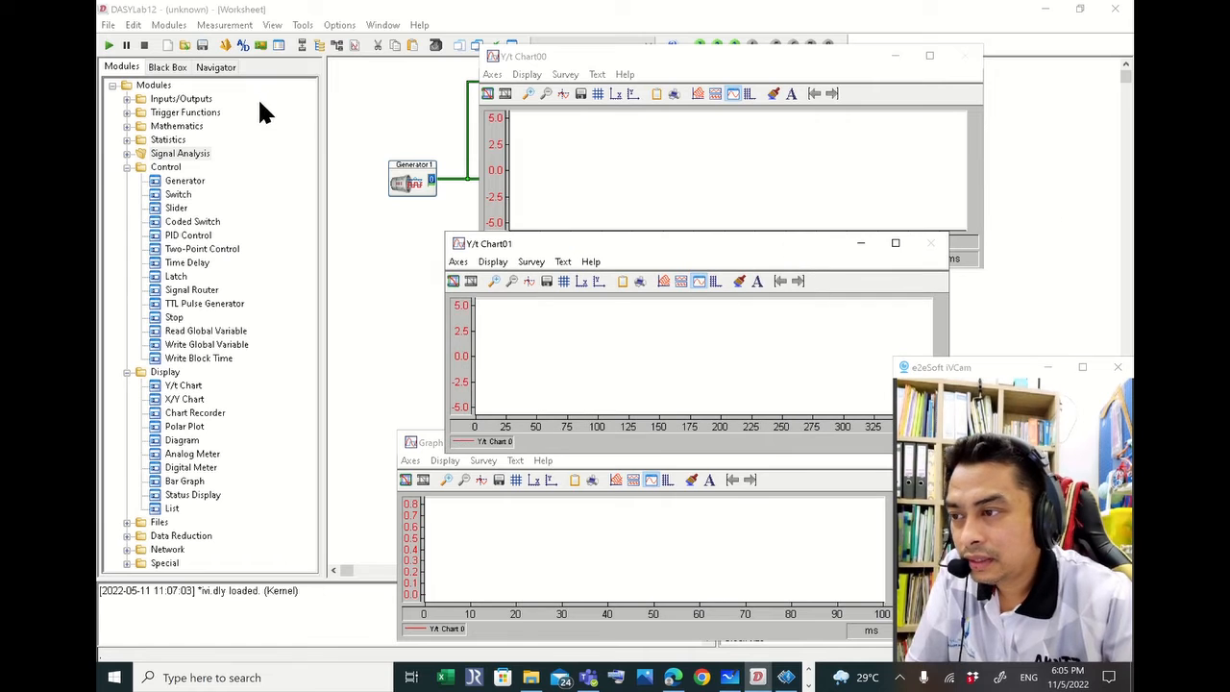
# Run the measurement, zoom in on about one sine cycle in Y/t Chart00, restore its full view and stop the run
pyautogui.click(109, 50)
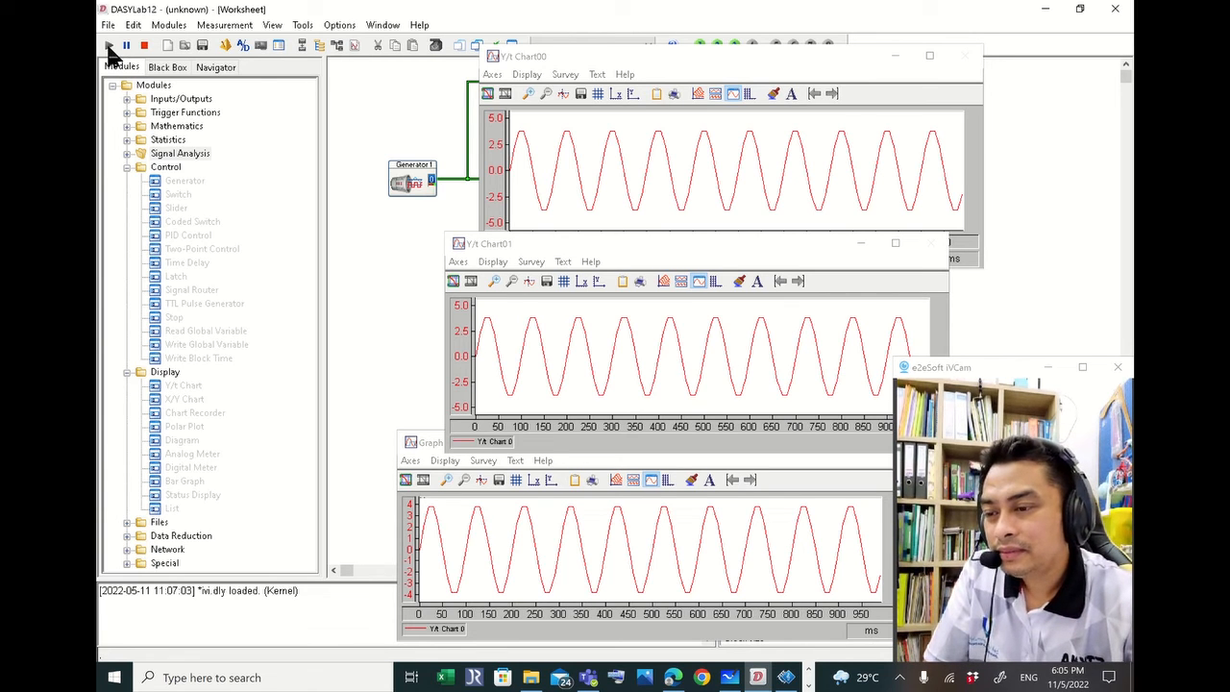
pyautogui.click(529, 94)
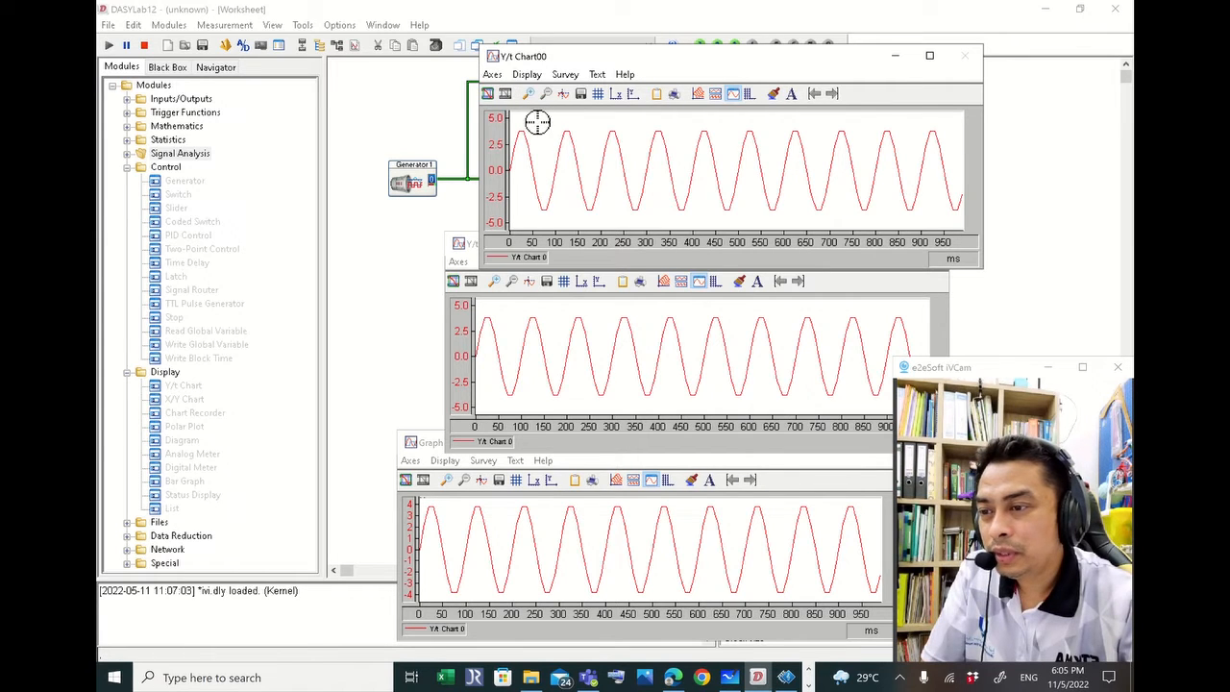
pyautogui.moveTo(554, 144); pyautogui.dragTo(607, 223)
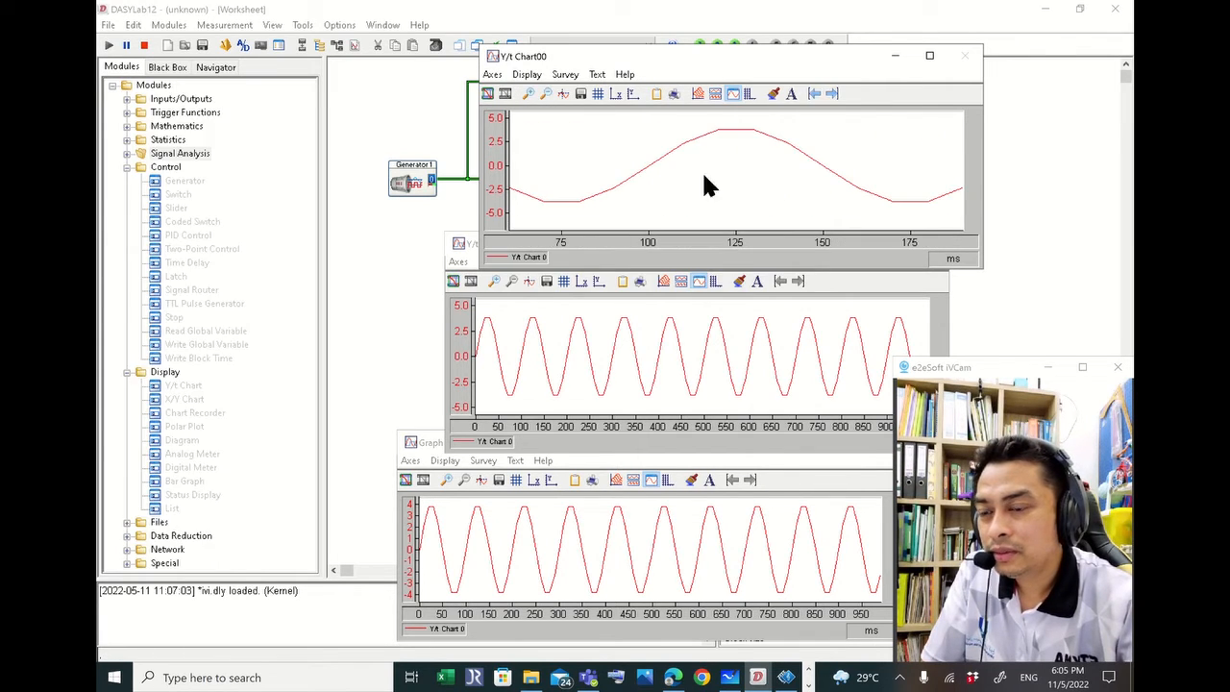
pyautogui.click(546, 93)
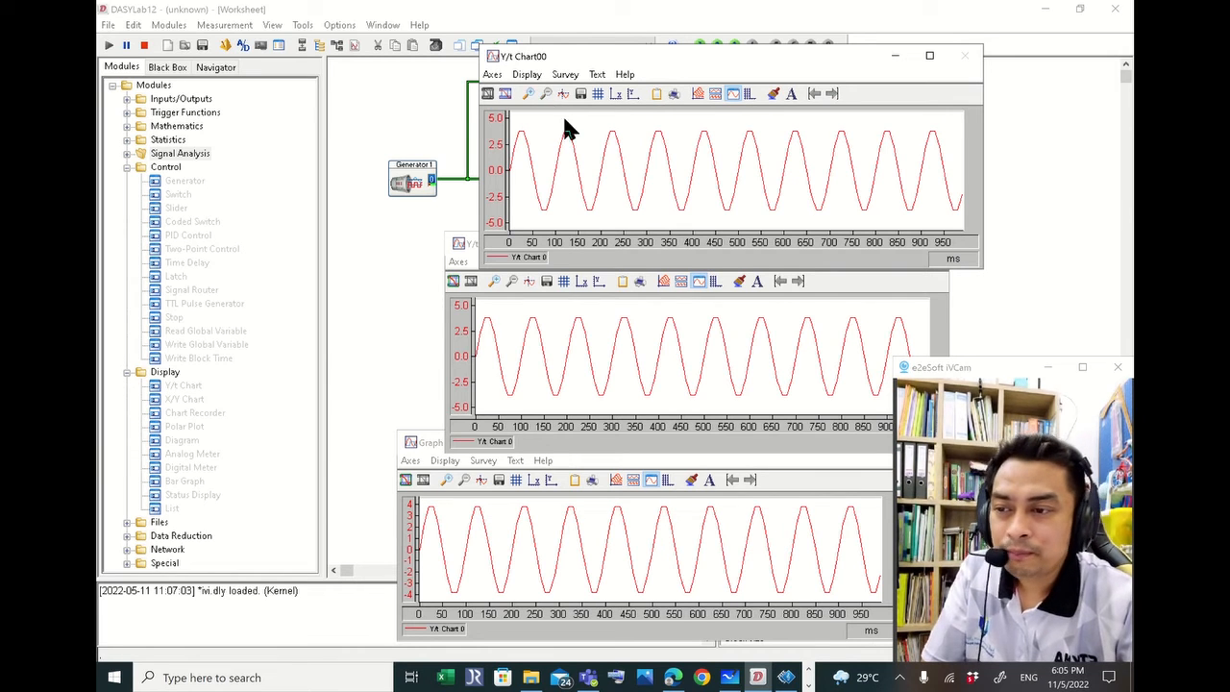
pyautogui.click(144, 46)
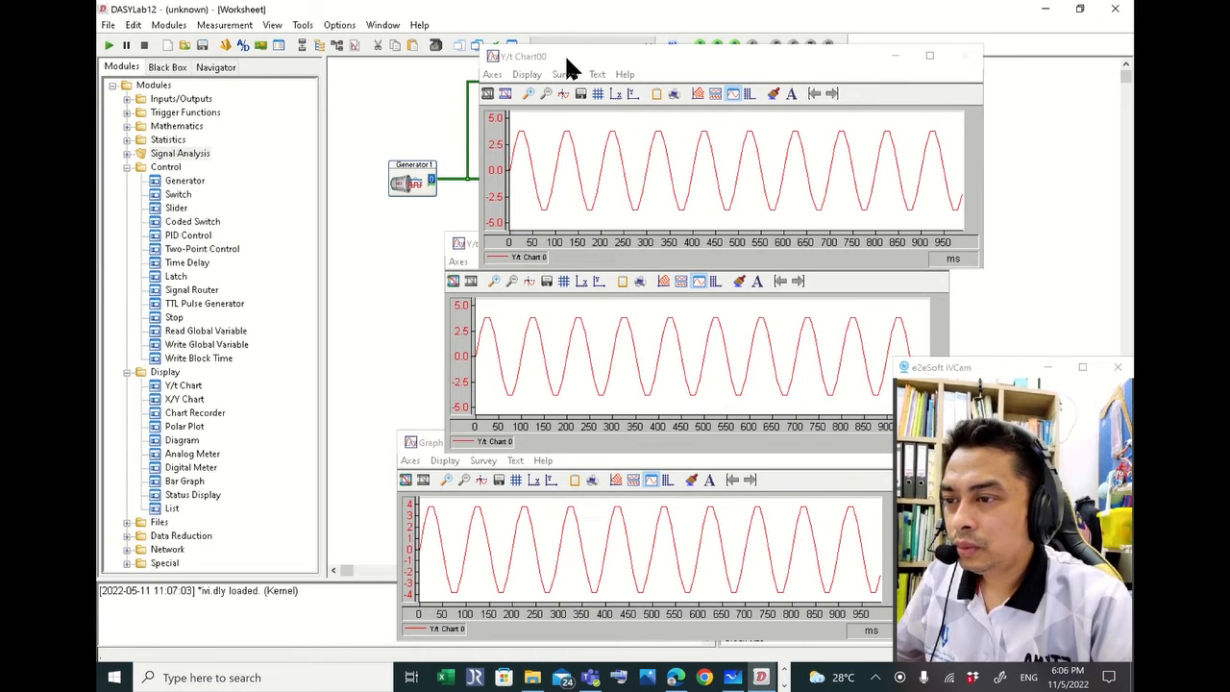
# Hide the chart windows and set the DASYLab time base sampling rate to 1000 Hz
pyautogui.moveTo(567, 58)
pyautogui.mouseDown()
pyautogui.moveTo(576, 53)
pyautogui.moveTo(573, 67)
pyautogui.mouseUp()
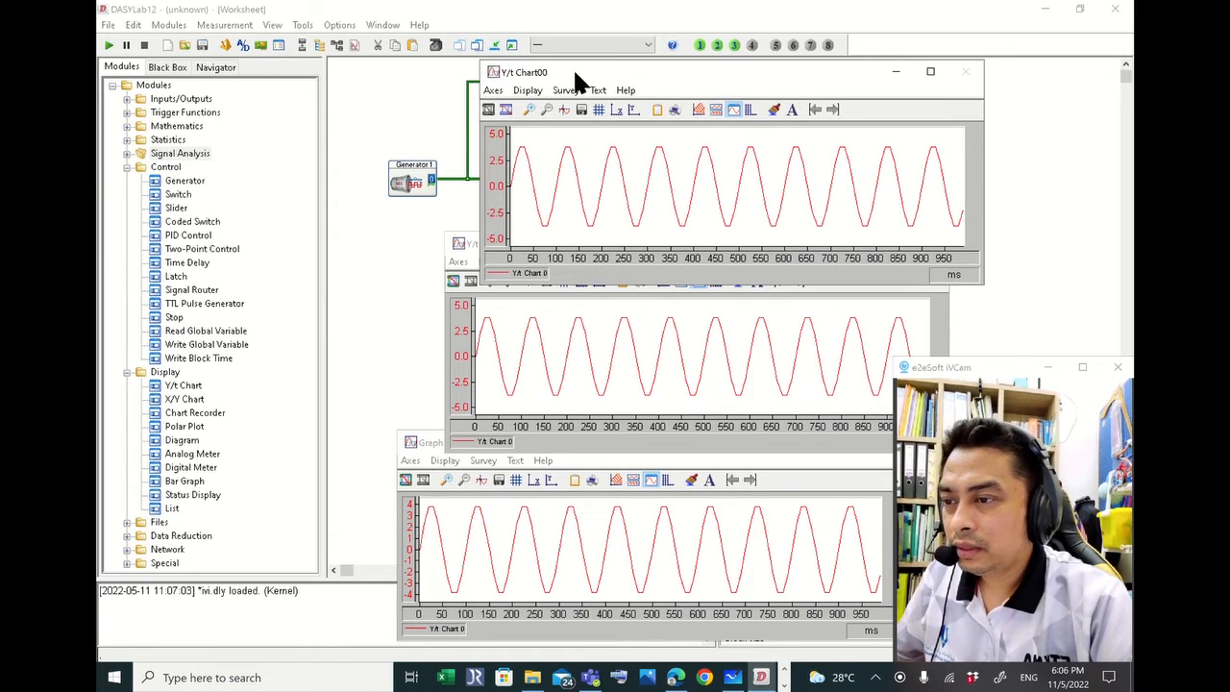
pyautogui.click(494, 46)
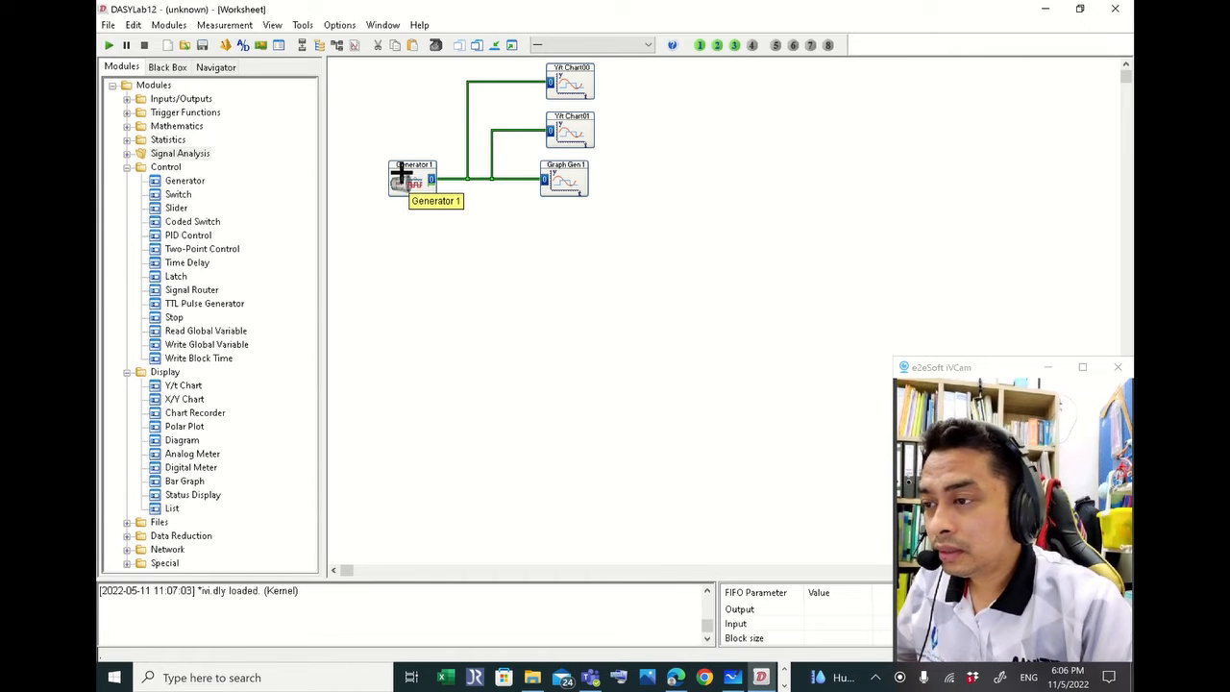
pyautogui.click(225, 25)
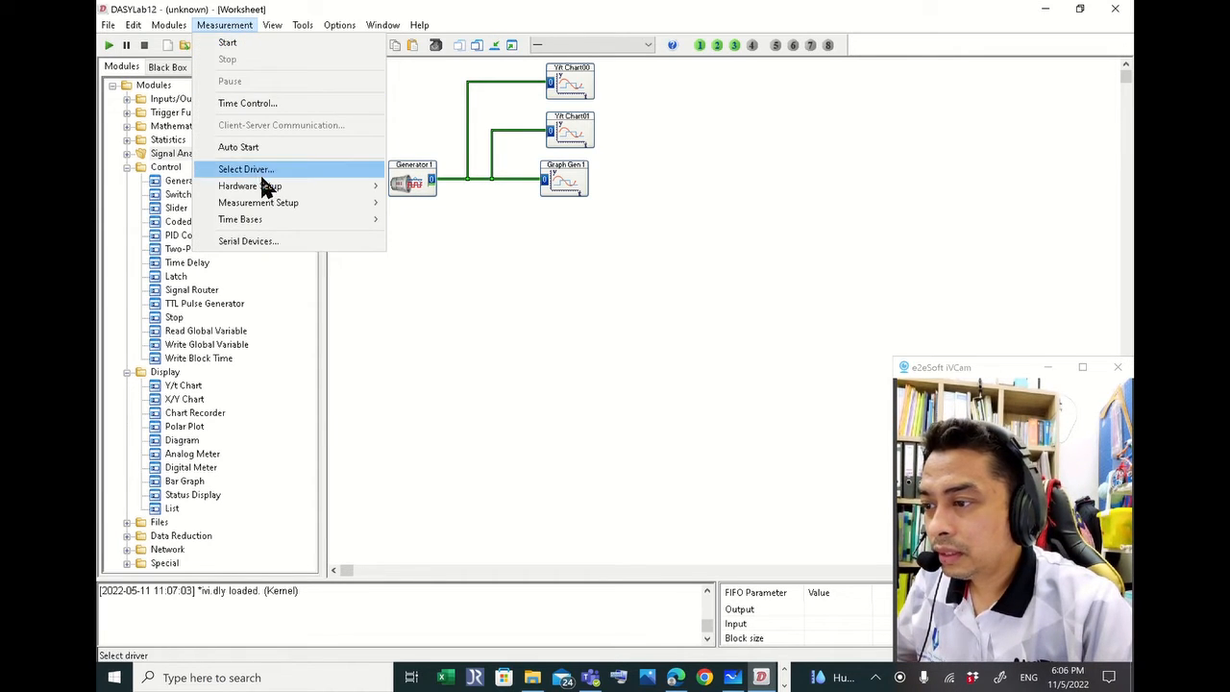
pyautogui.moveTo(285, 224)
pyautogui.click(429, 221)
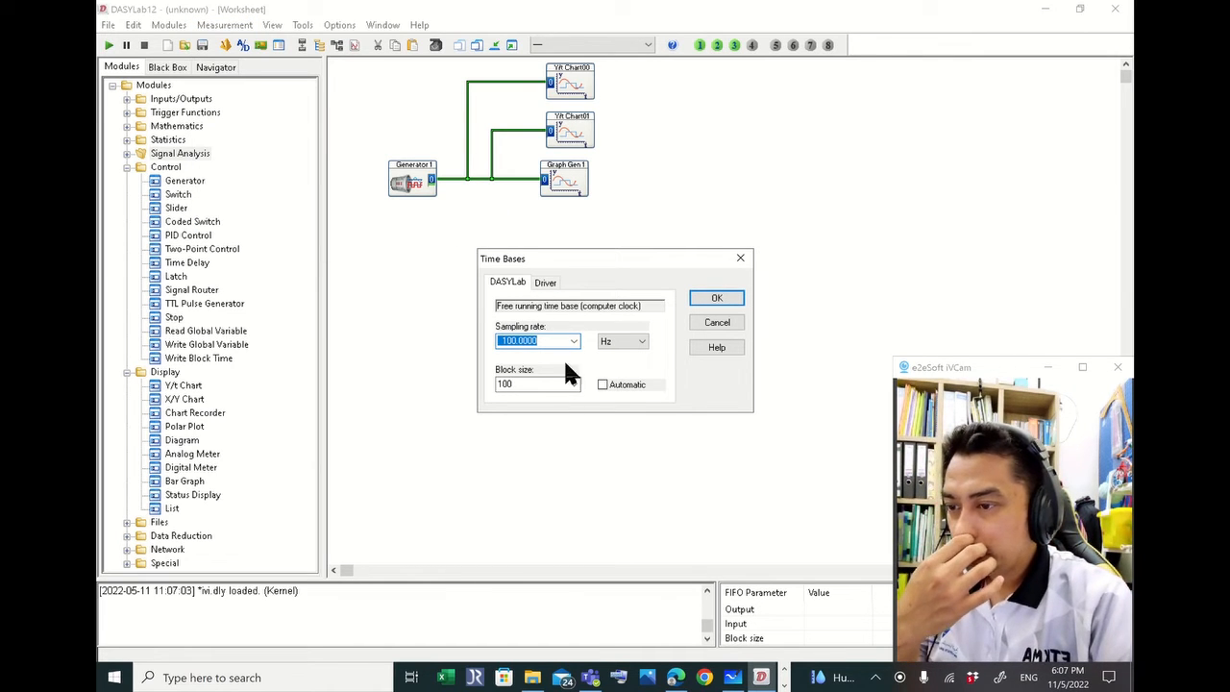
pyautogui.click(506, 281)
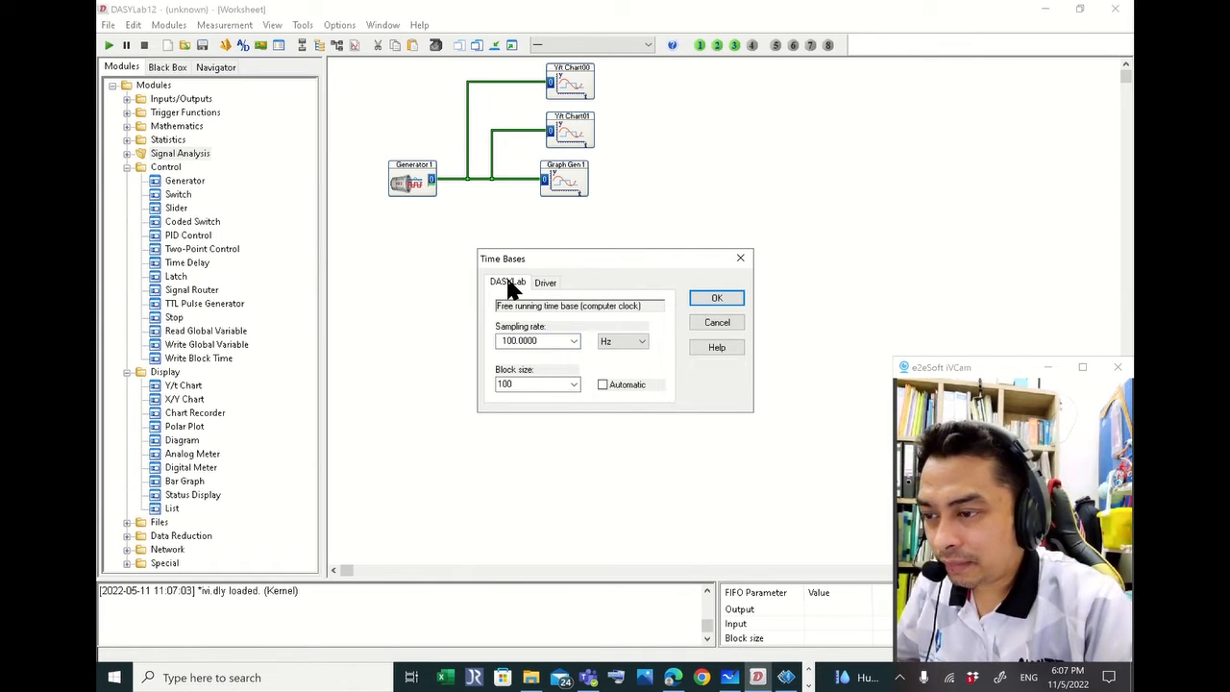
pyautogui.click(575, 341)
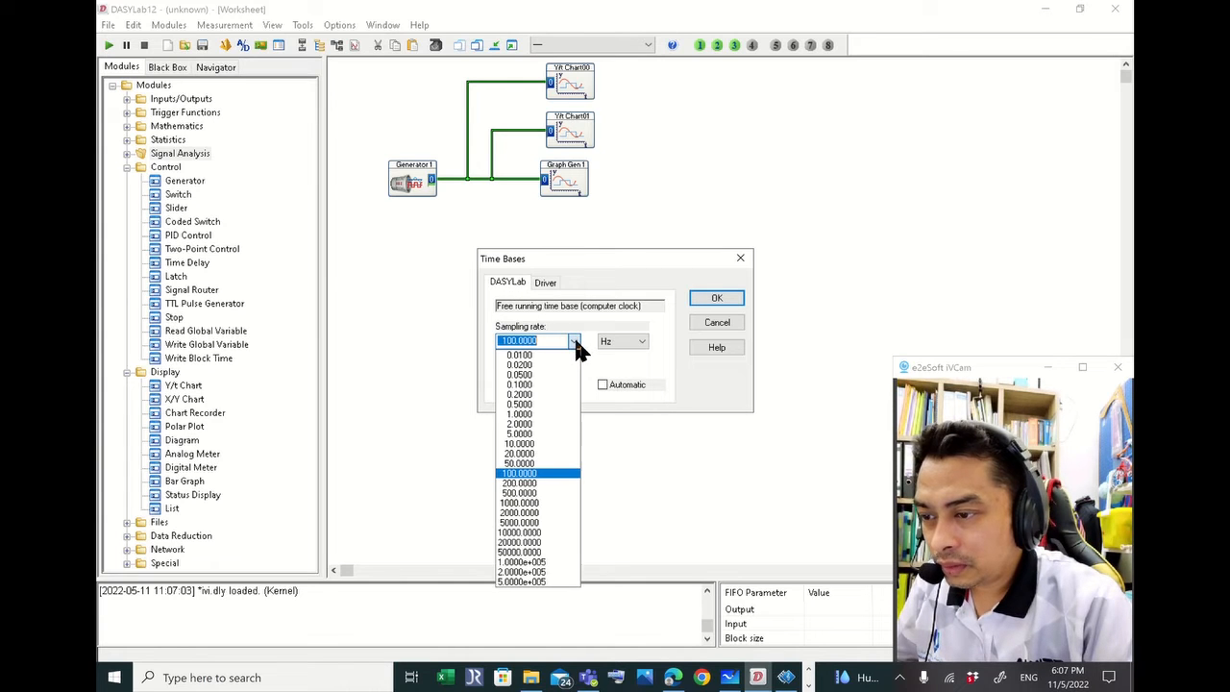
pyautogui.click(539, 502)
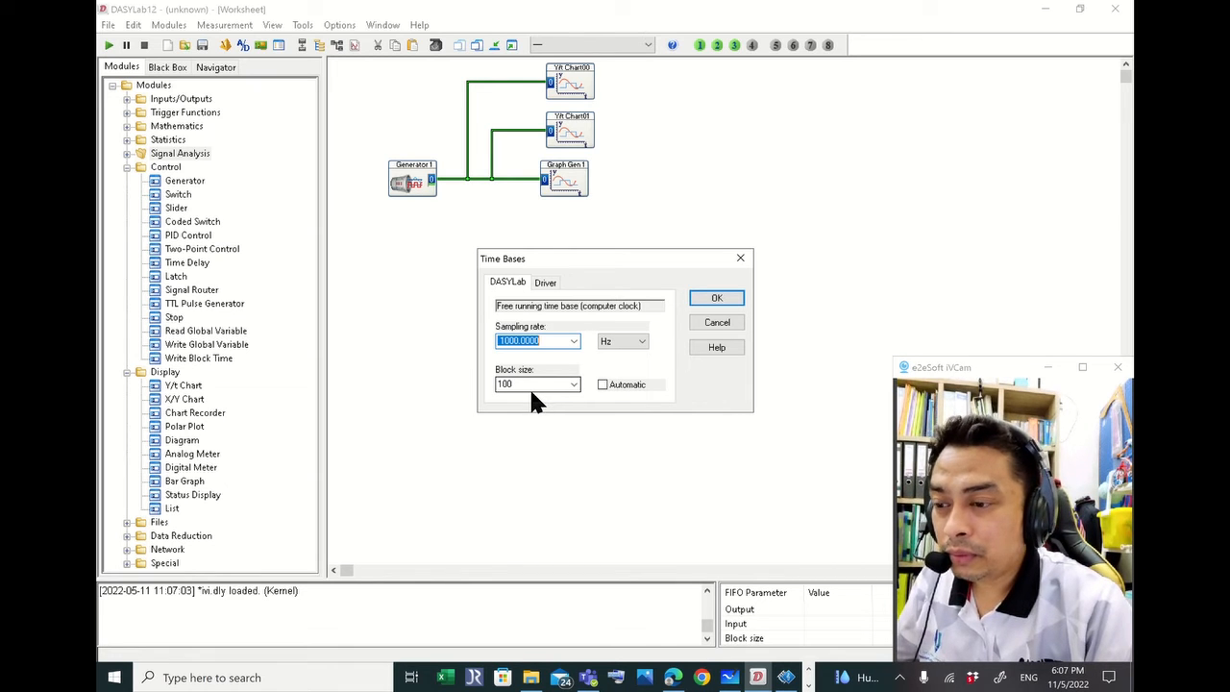
# Apply the time base with automatic block size off and a block size of 100, and briefly run the measurement with the charts shown
pyautogui.click(602, 386)
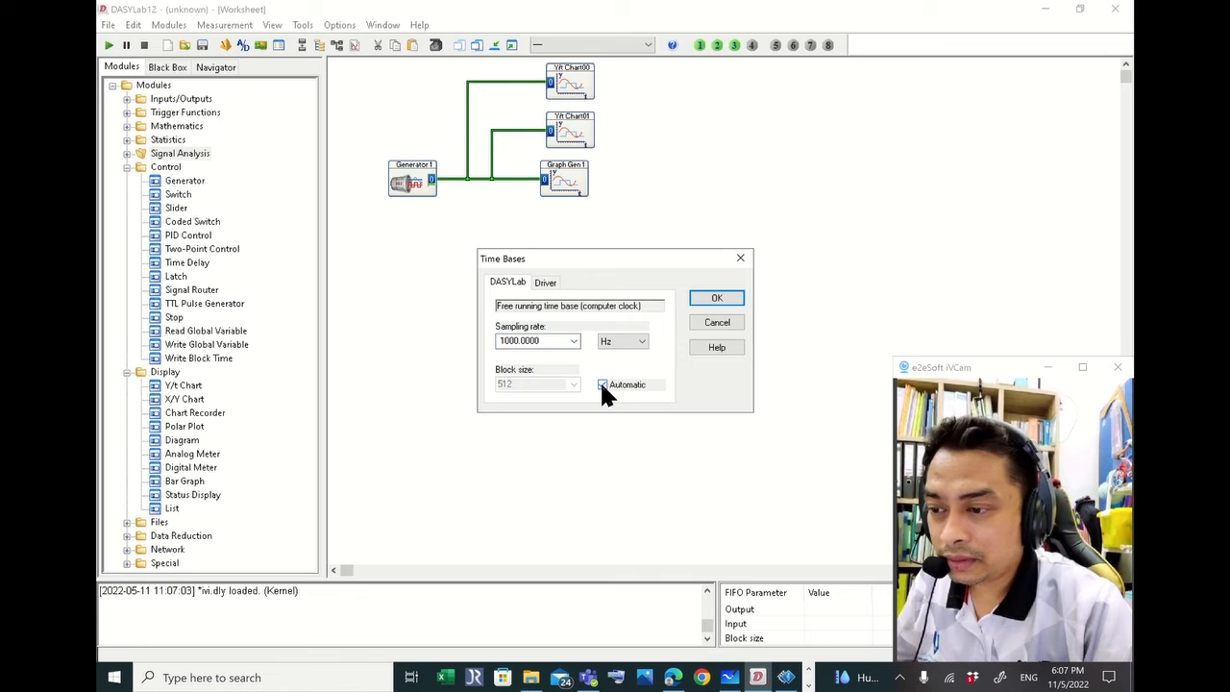
pyautogui.click(602, 384)
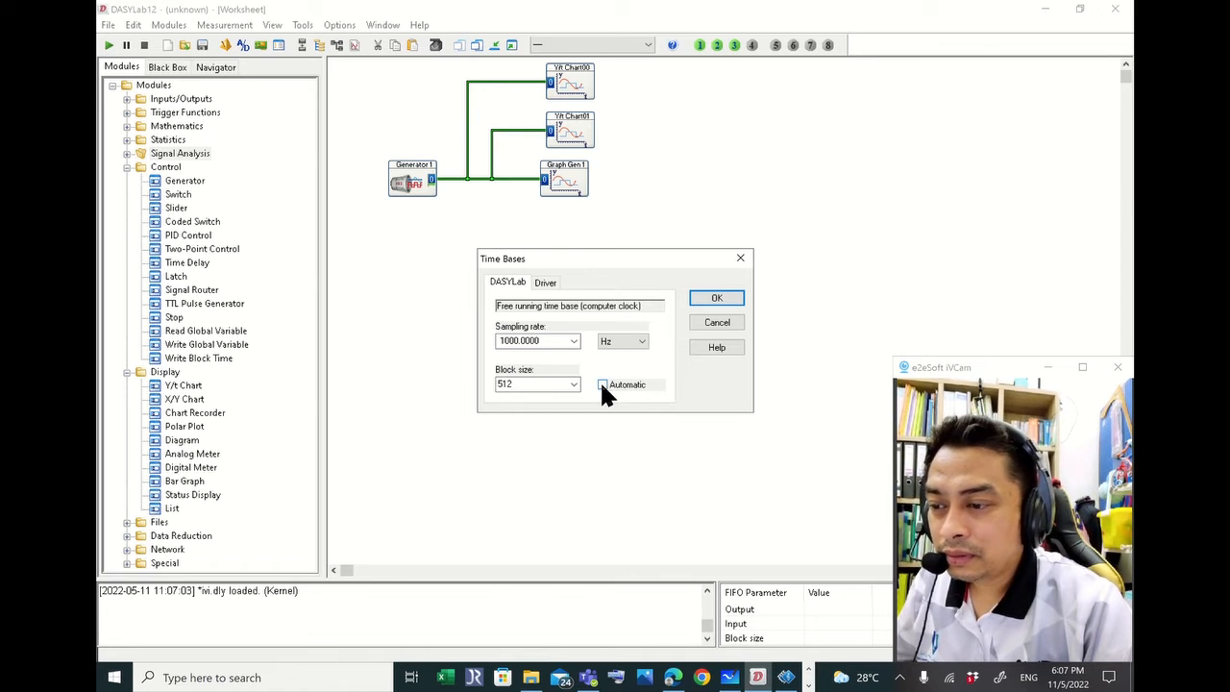
pyautogui.click(573, 384)
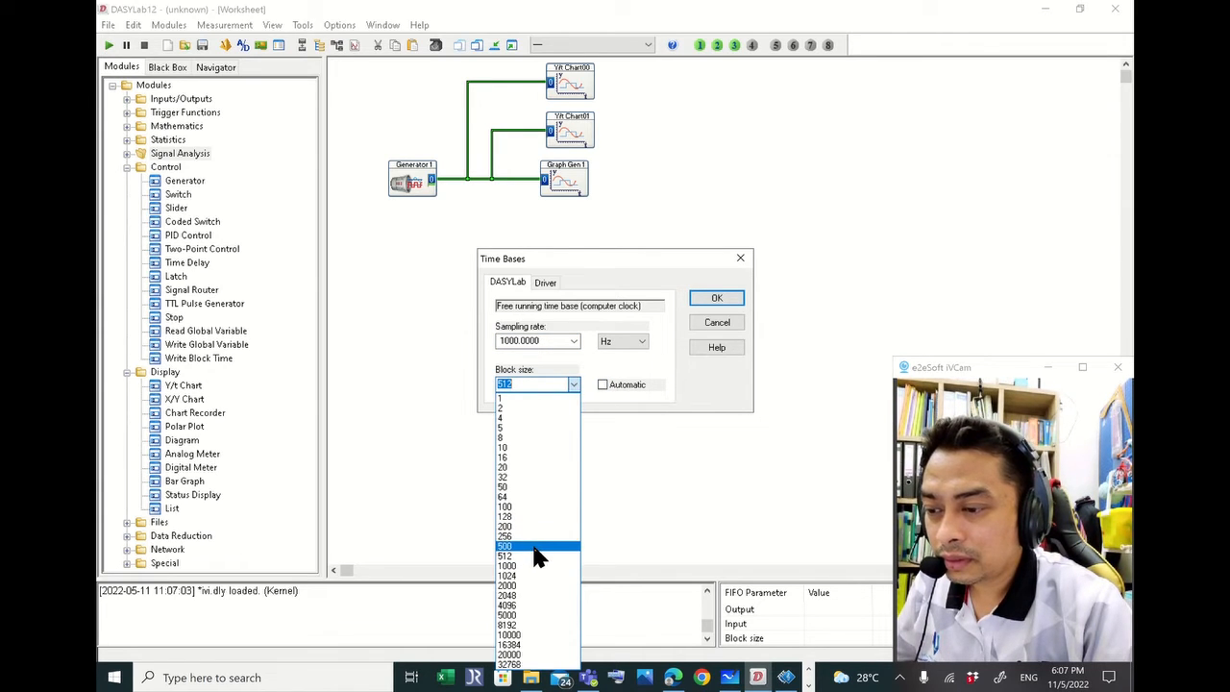
pyautogui.click(536, 506)
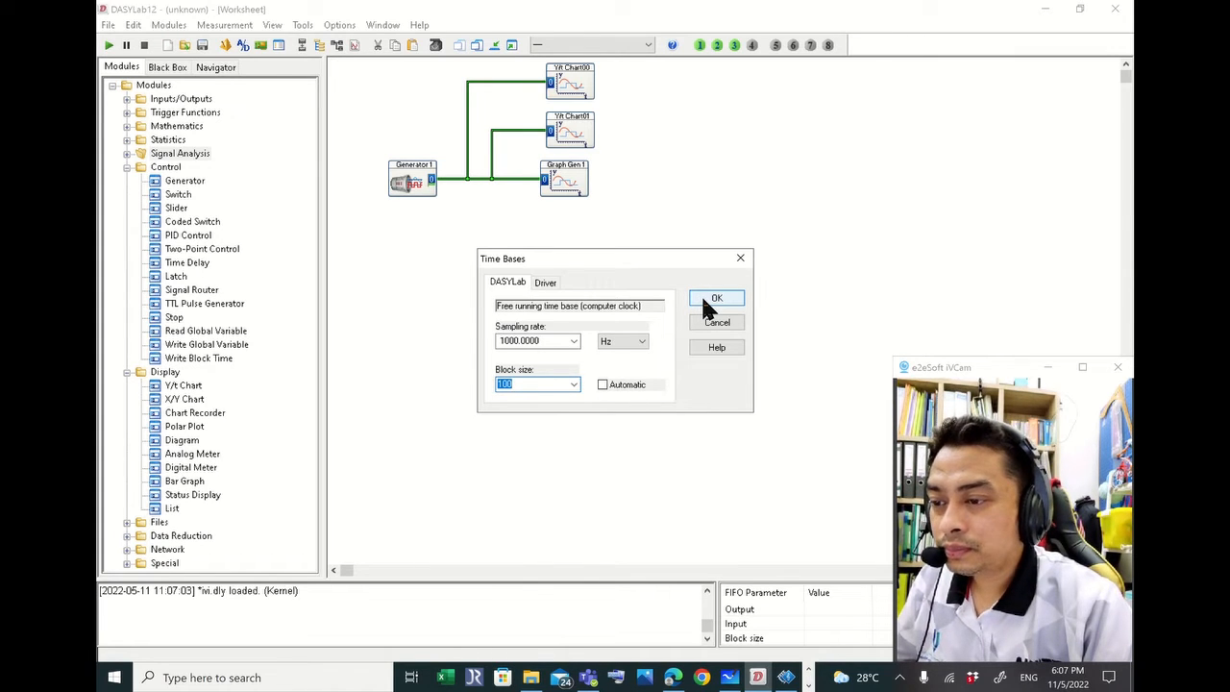
pyautogui.click(704, 298)
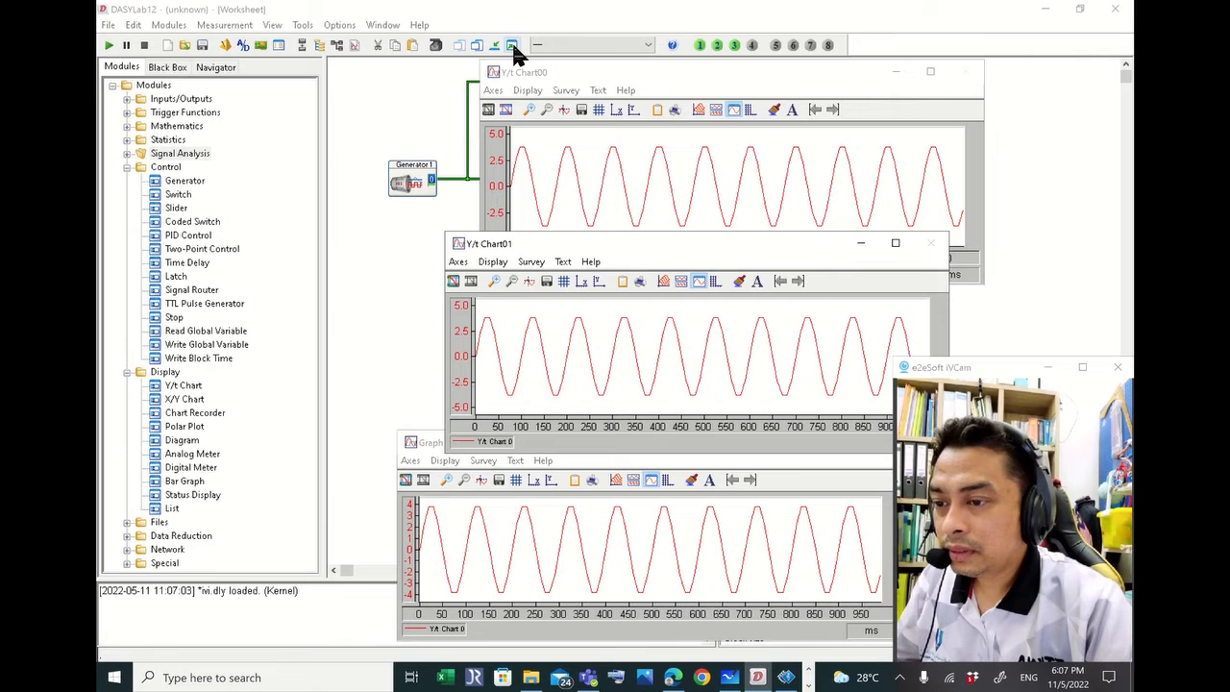
pyautogui.click(110, 46)
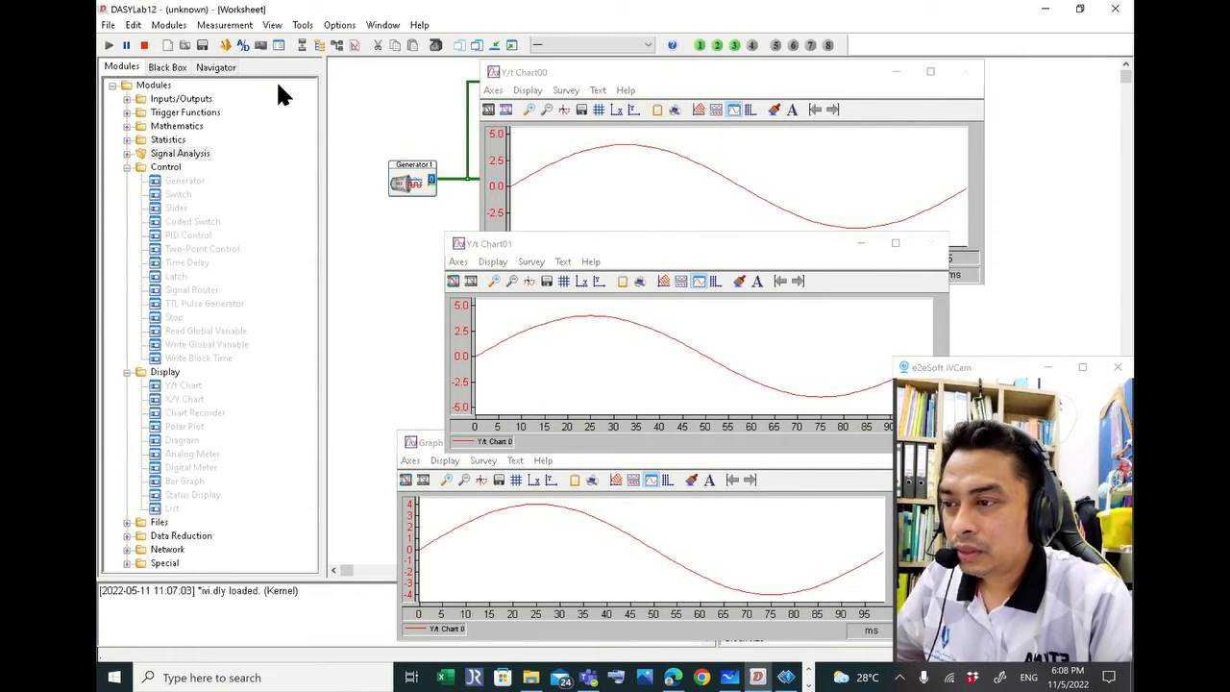
pyautogui.click(144, 46)
# Set the DASYLab time base block size to 500, and run and stop the measurement to redraw the charts
pyautogui.click(227, 25)
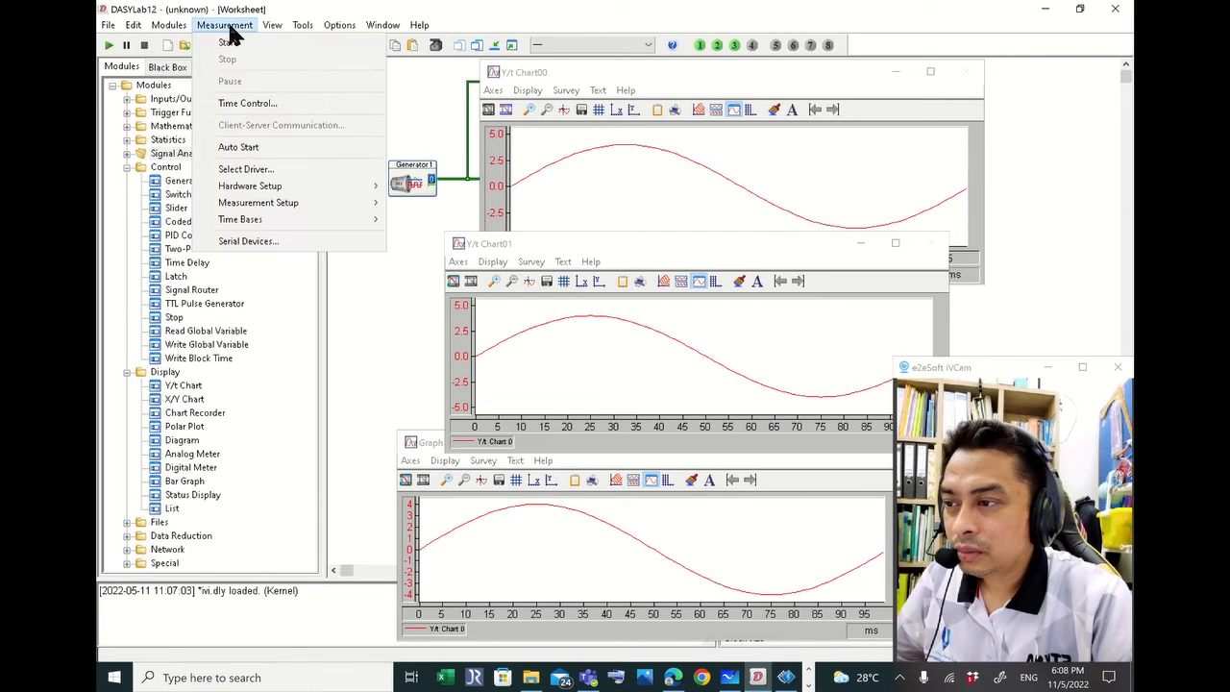
pyautogui.moveTo(263, 214)
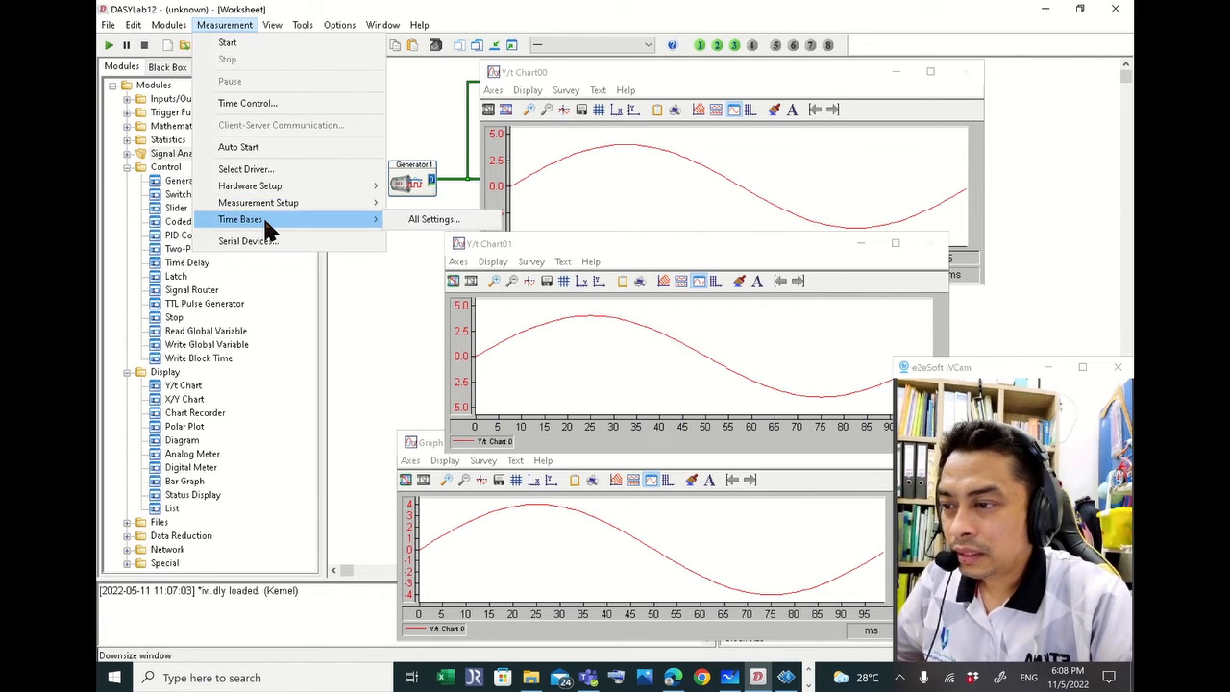
pyautogui.click(423, 219)
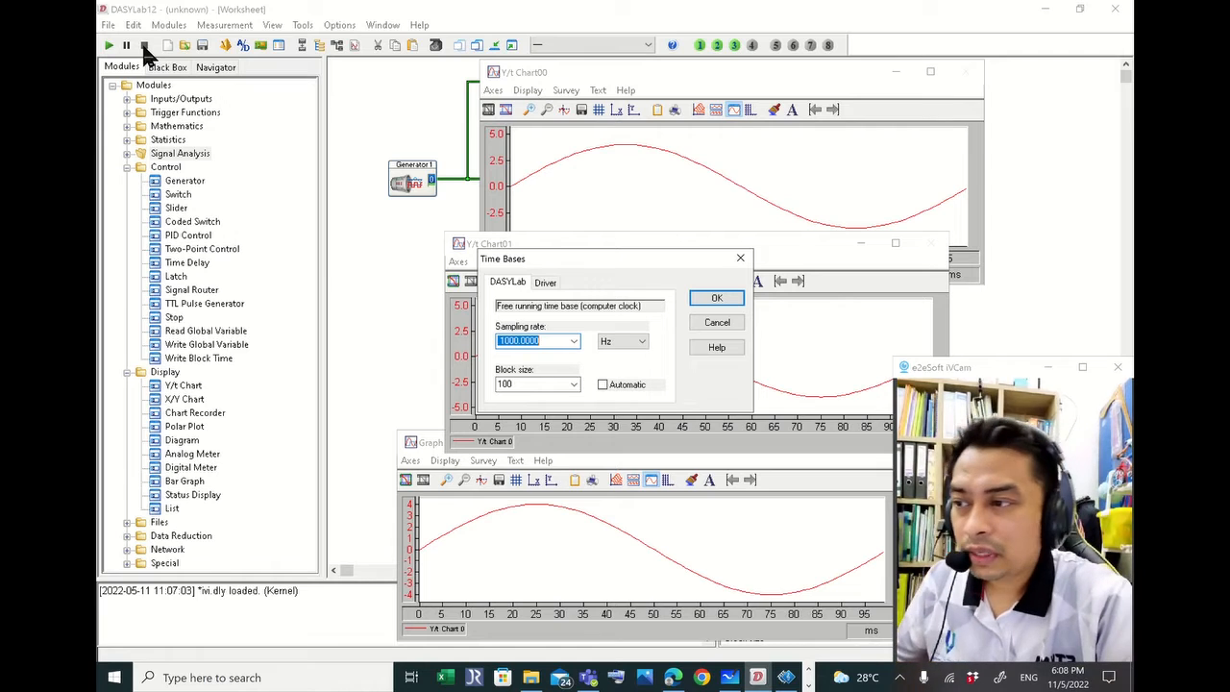
pyautogui.click(572, 385)
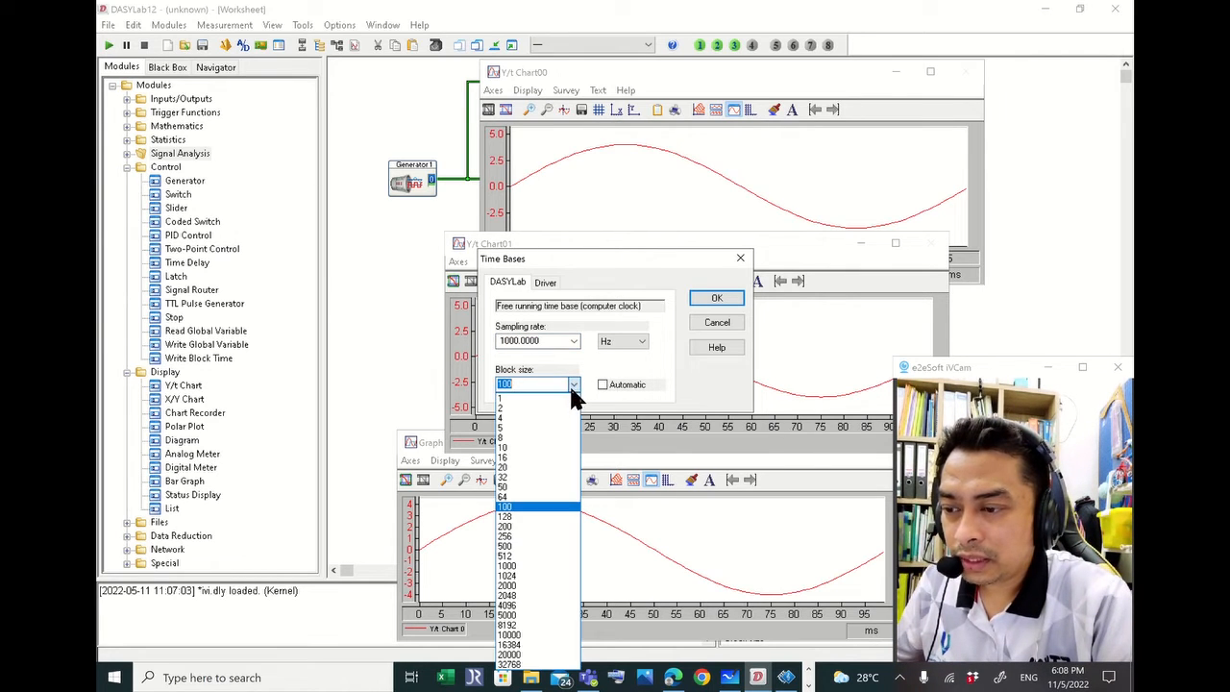
pyautogui.click(507, 568)
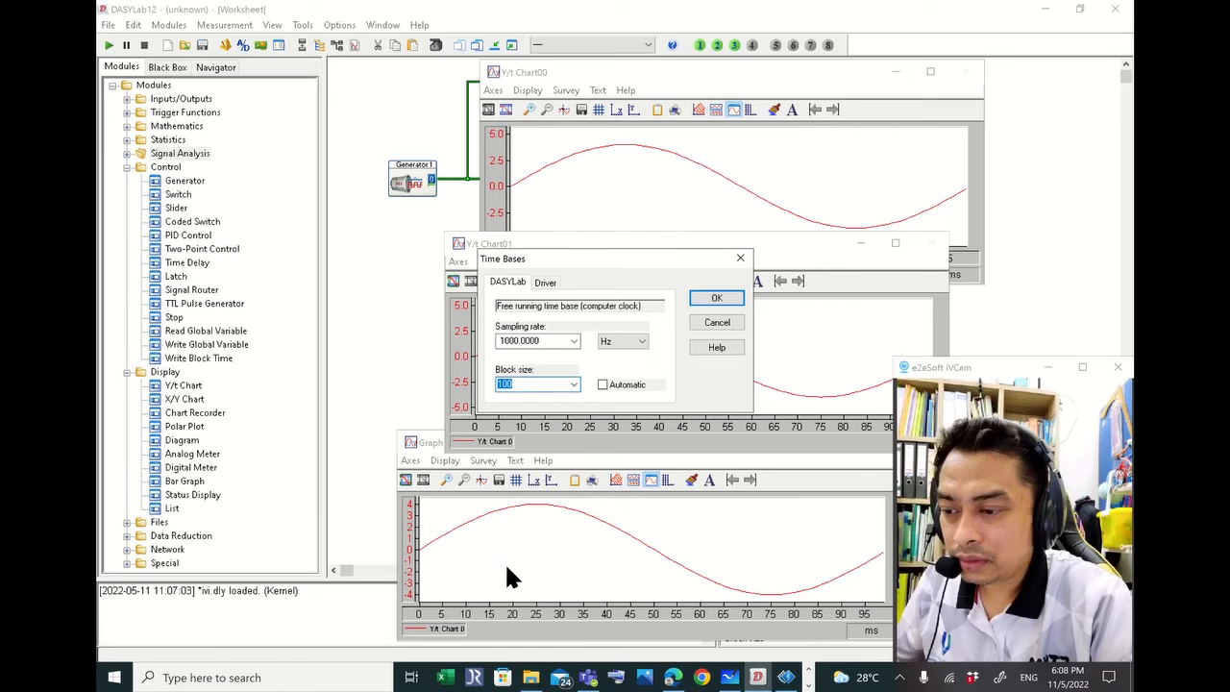
pyautogui.click(573, 385)
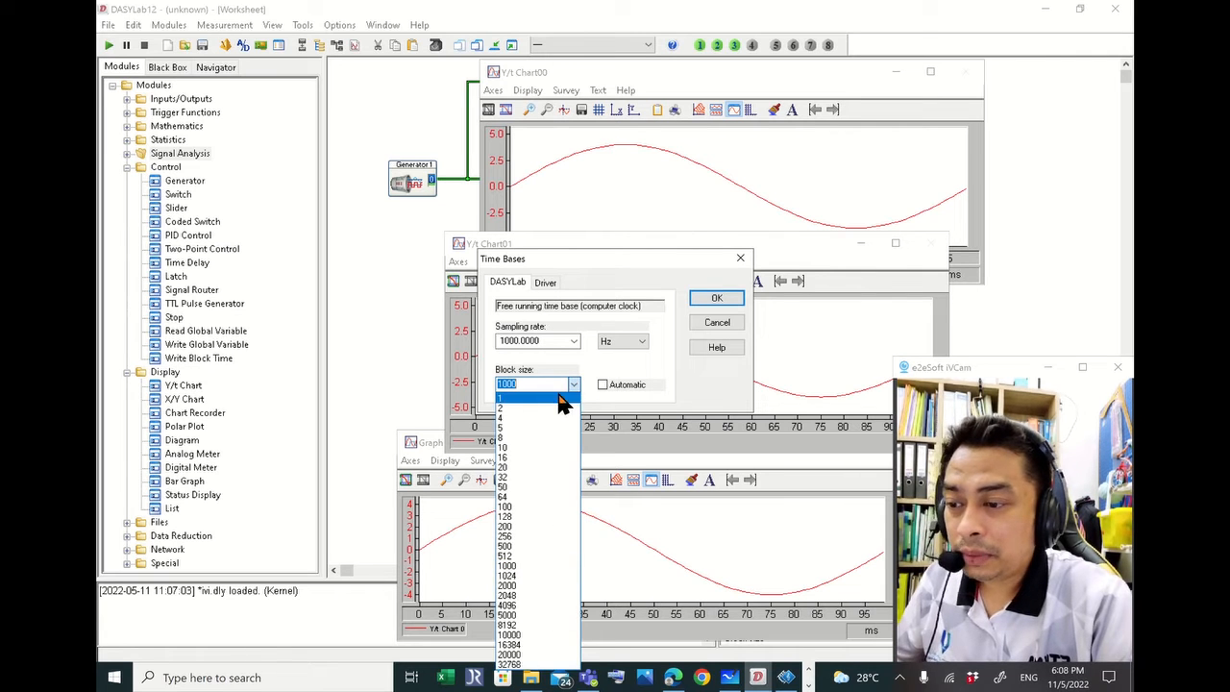
pyautogui.click(515, 545)
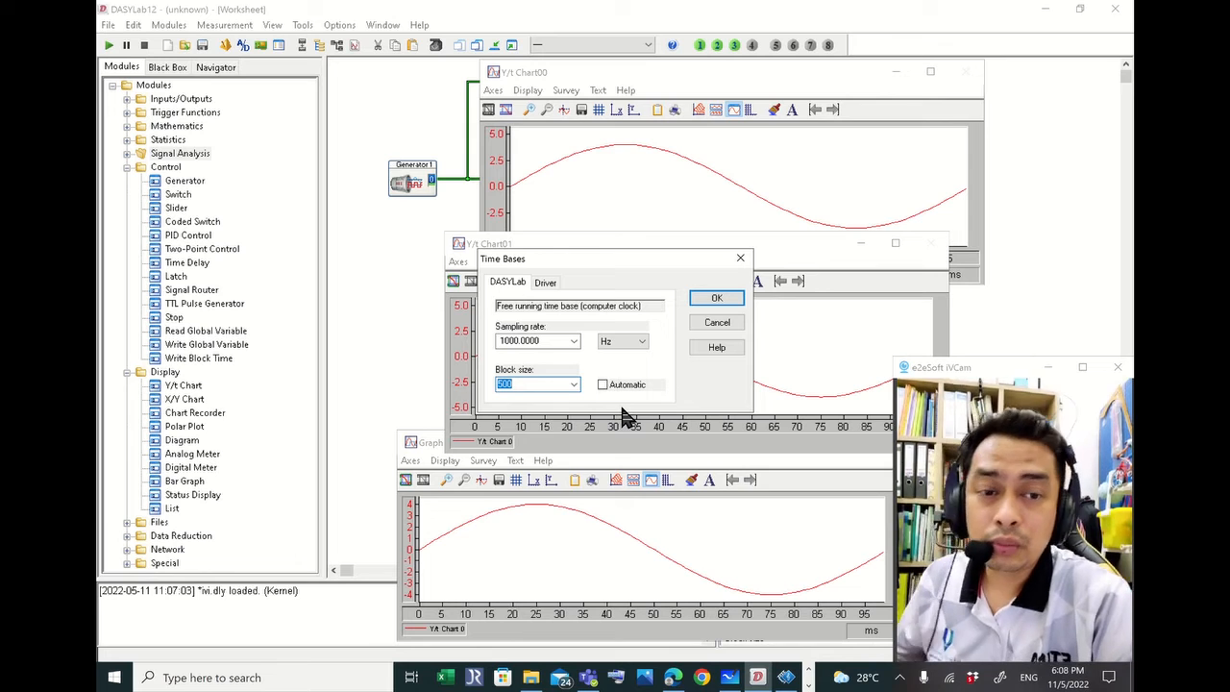
pyautogui.click(713, 303)
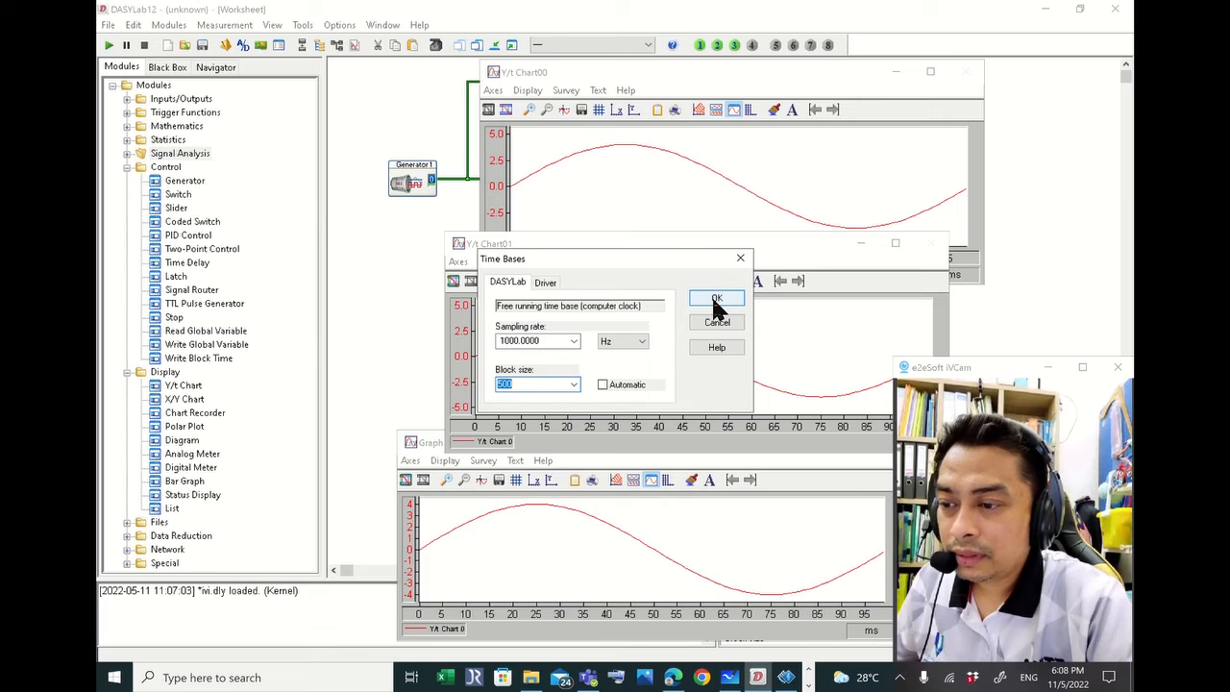
pyautogui.click(716, 304)
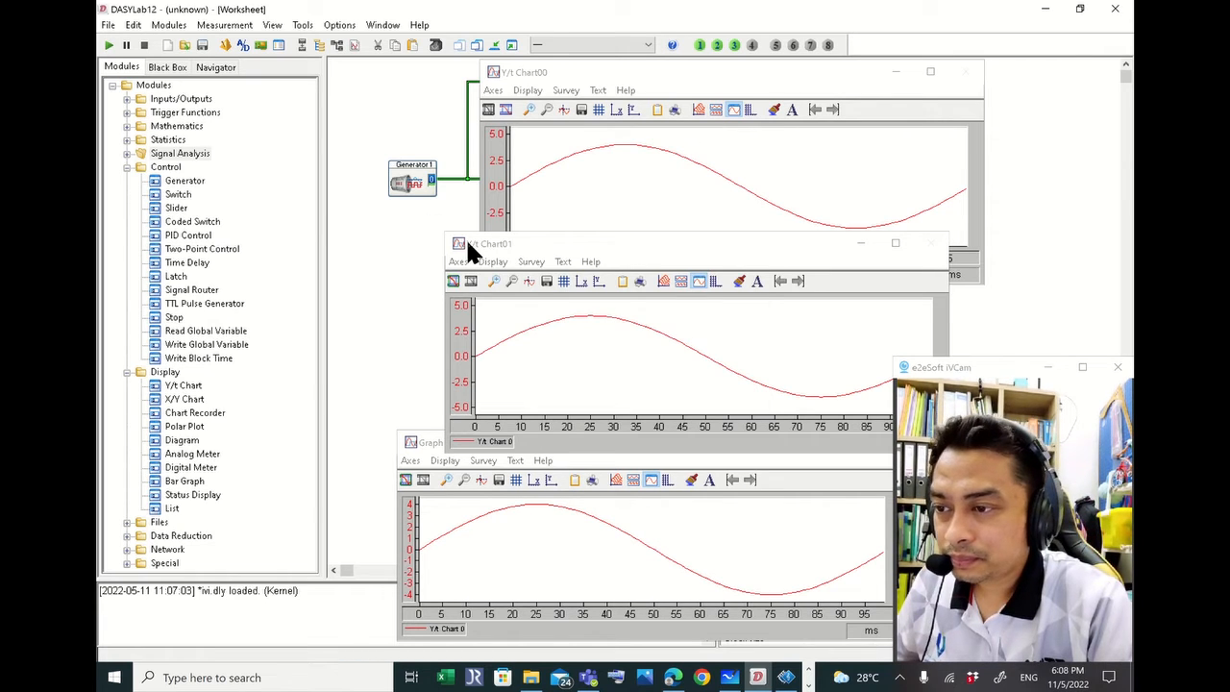
pyautogui.click(108, 45)
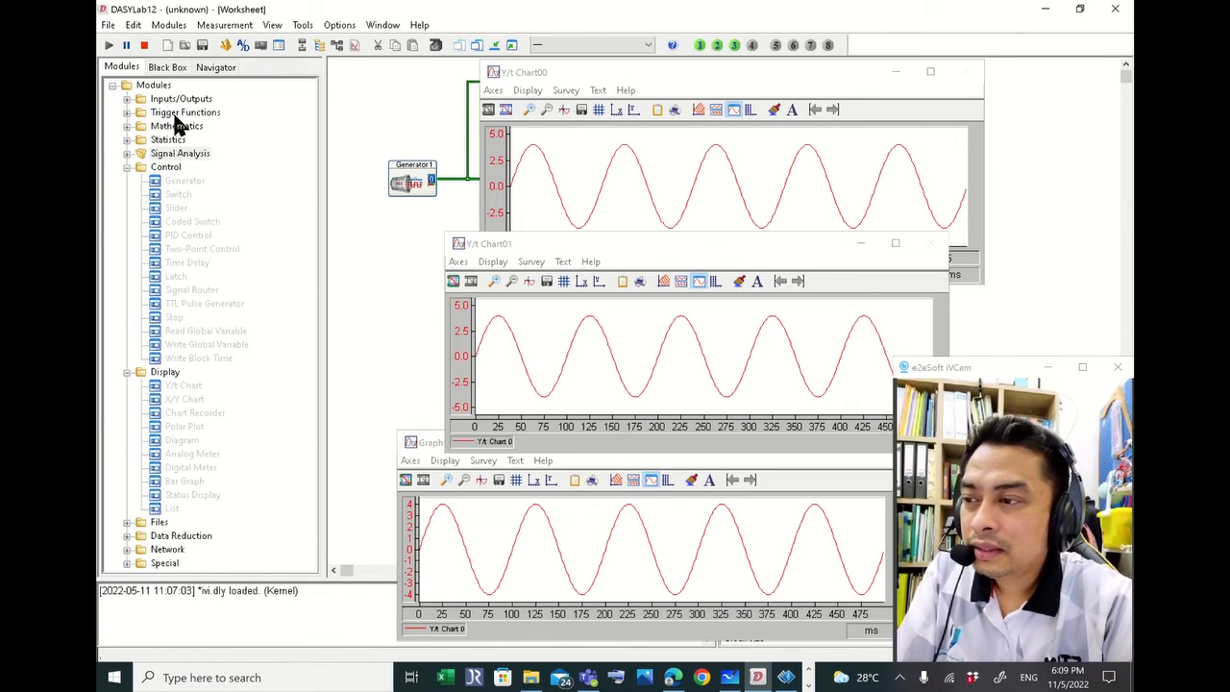
pyautogui.click(145, 46)
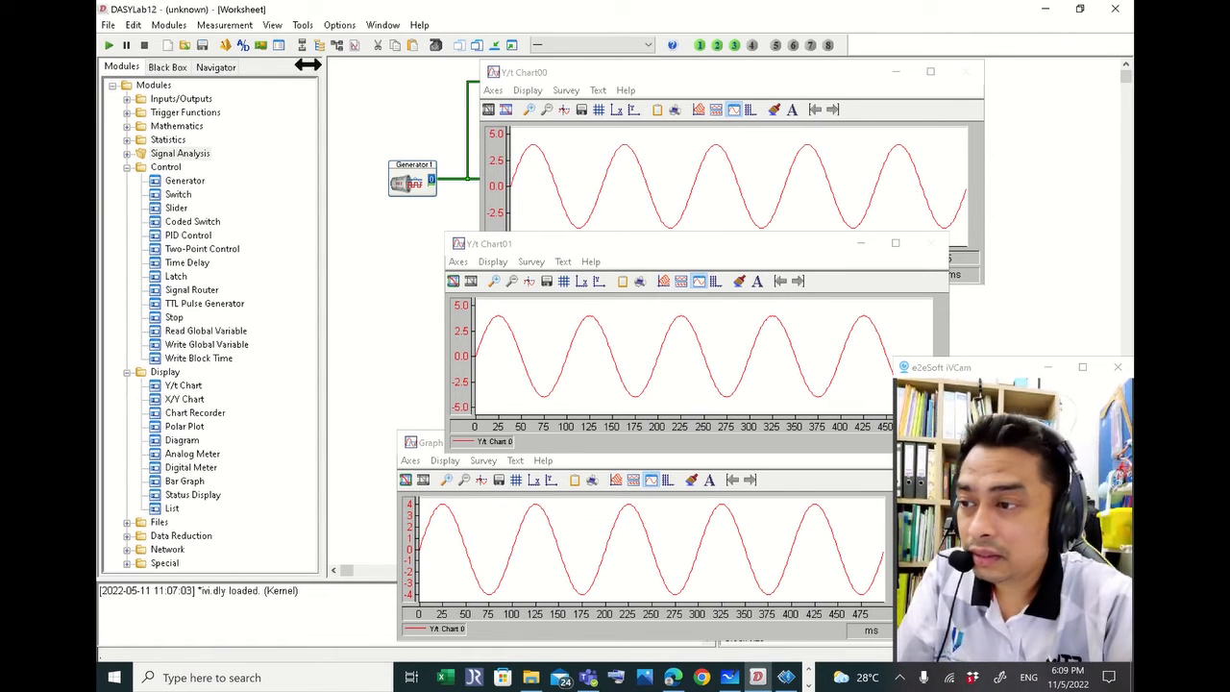
# Set the DASYLab time base block size to 1000 samples, keeping the 1000 Hz sampling rate
pyautogui.click(224, 25)
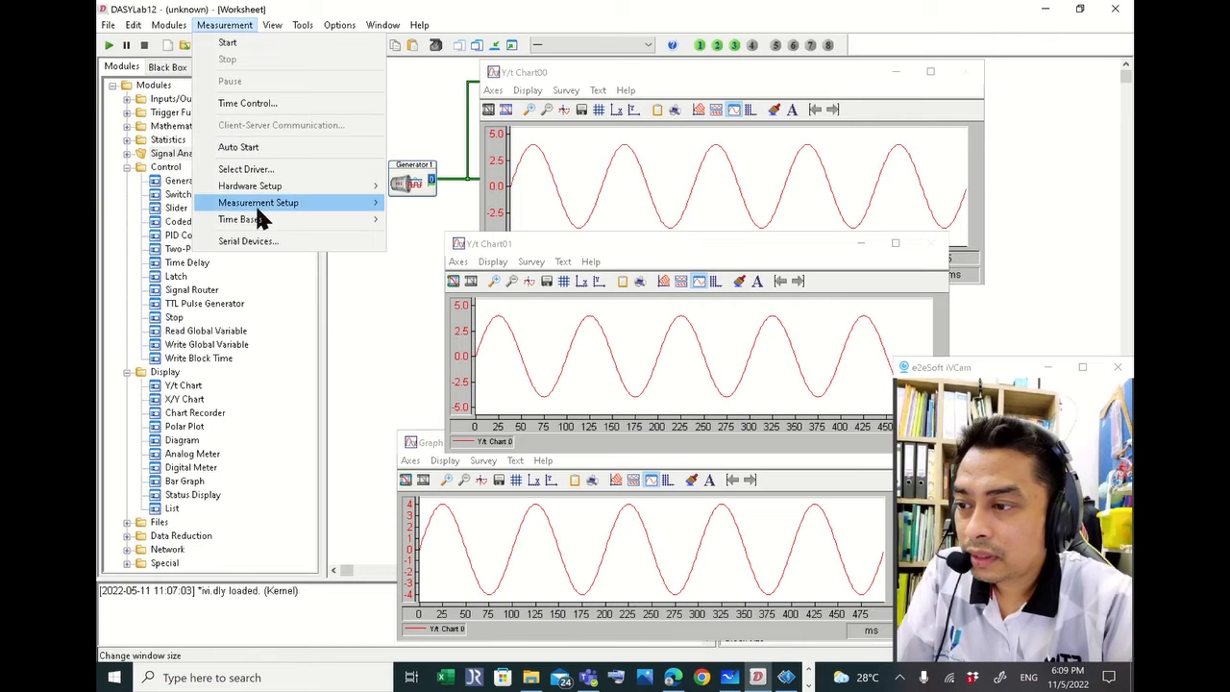
pyautogui.moveTo(256, 219)
pyautogui.click(418, 219)
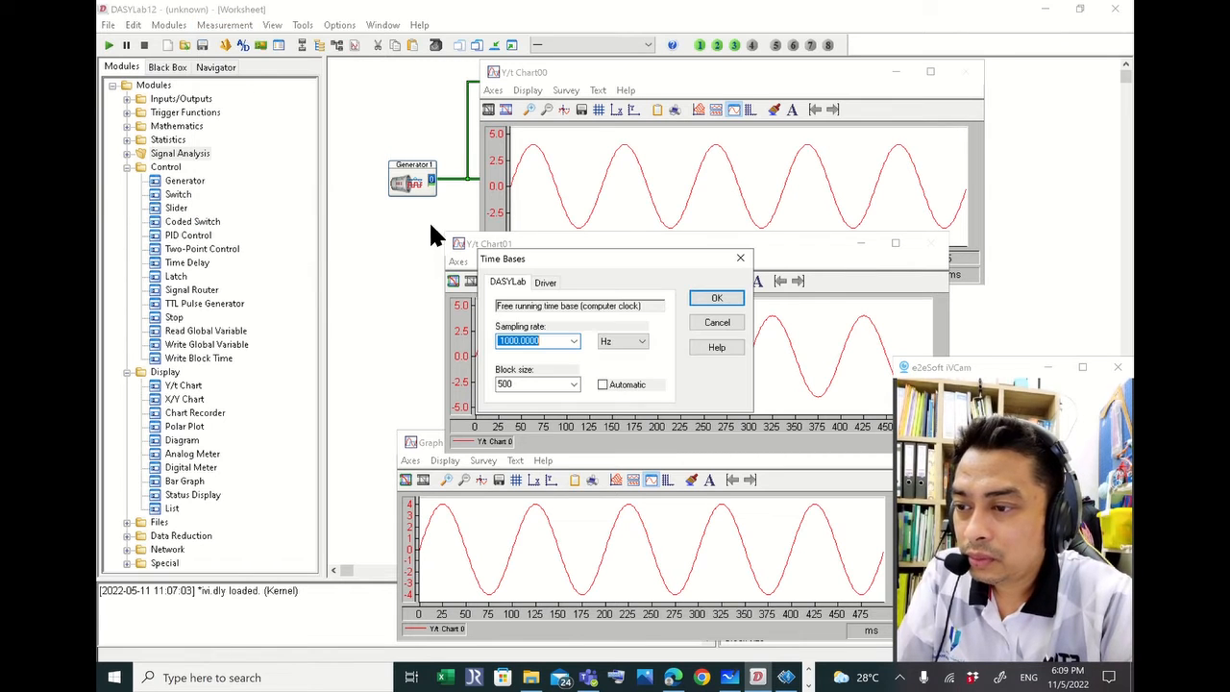
pyautogui.click(574, 380)
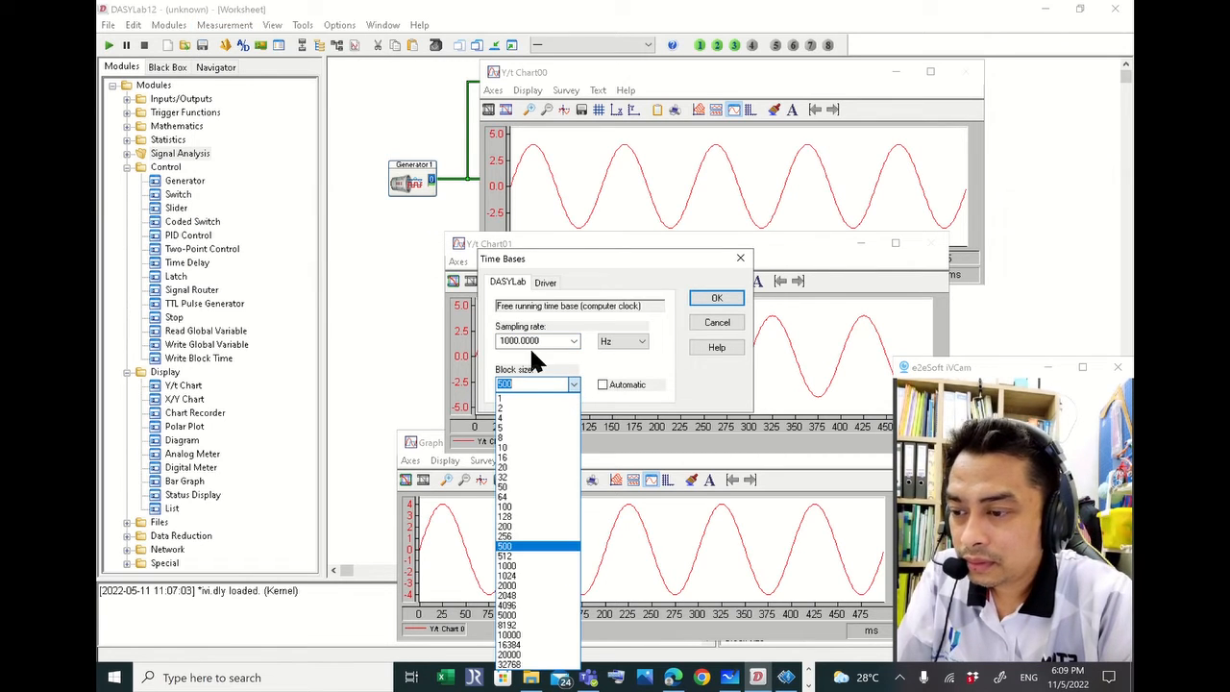
pyautogui.click(507, 566)
pyautogui.click(714, 299)
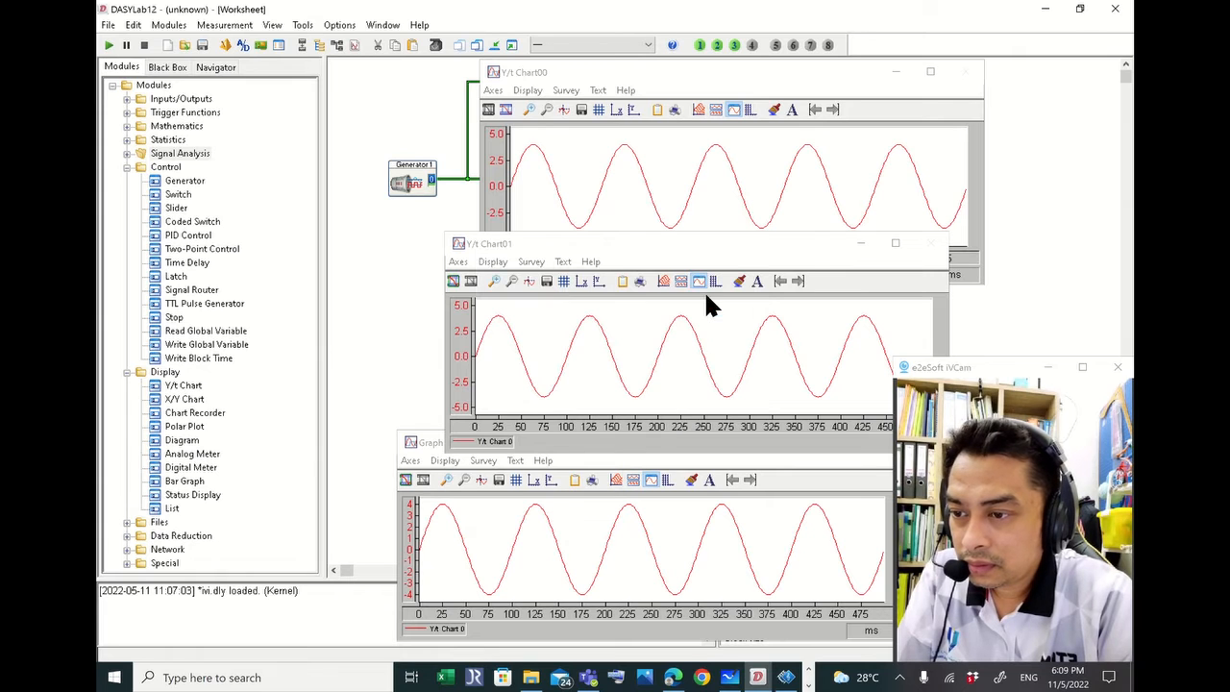
# Run the measurement, move the Y/t Chart01 window clear of the Graph Gen 1 window and stop the run
pyautogui.click(108, 45)
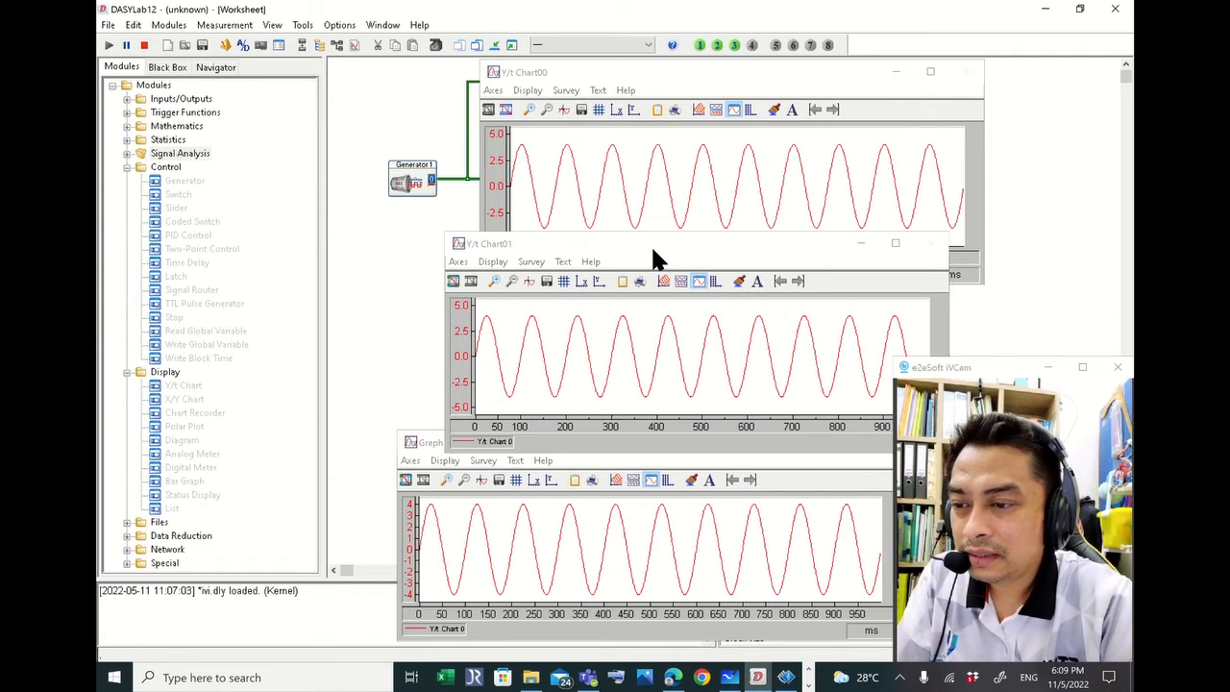
pyautogui.moveTo(651, 246); pyautogui.dragTo(570, 208)
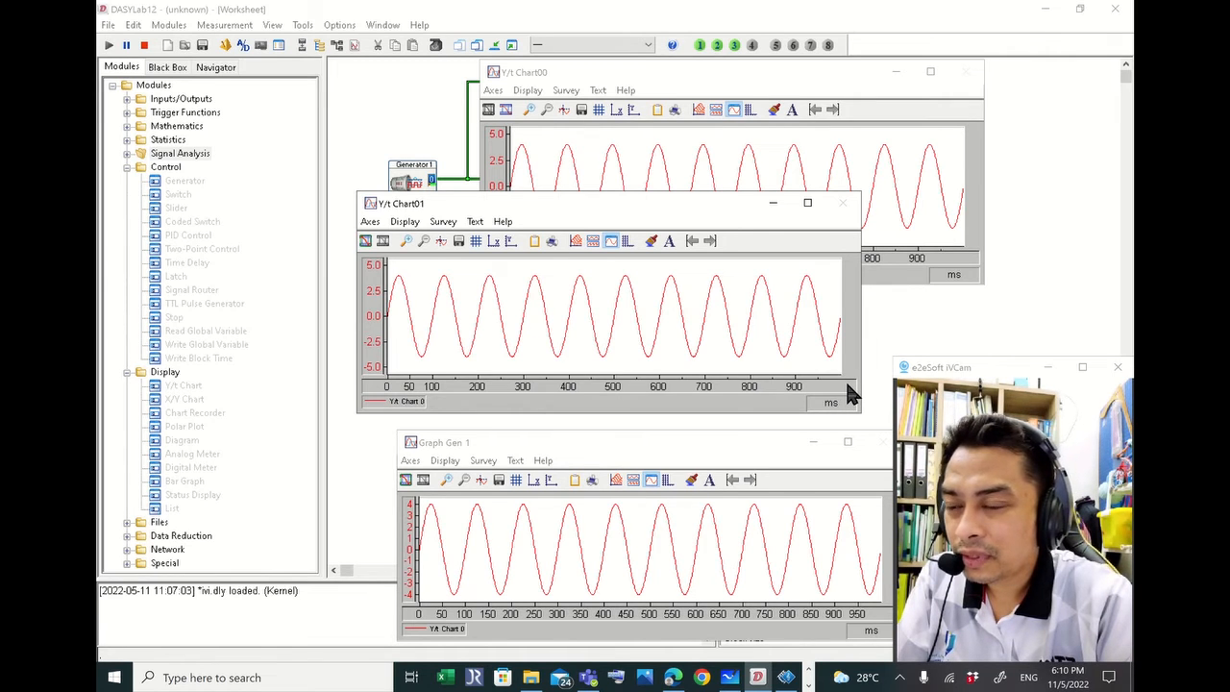
pyautogui.click(144, 46)
# Reduce the DASYLab time base block size to 500, and run and stop the measurement to redraw the charts
pyautogui.click(224, 24)
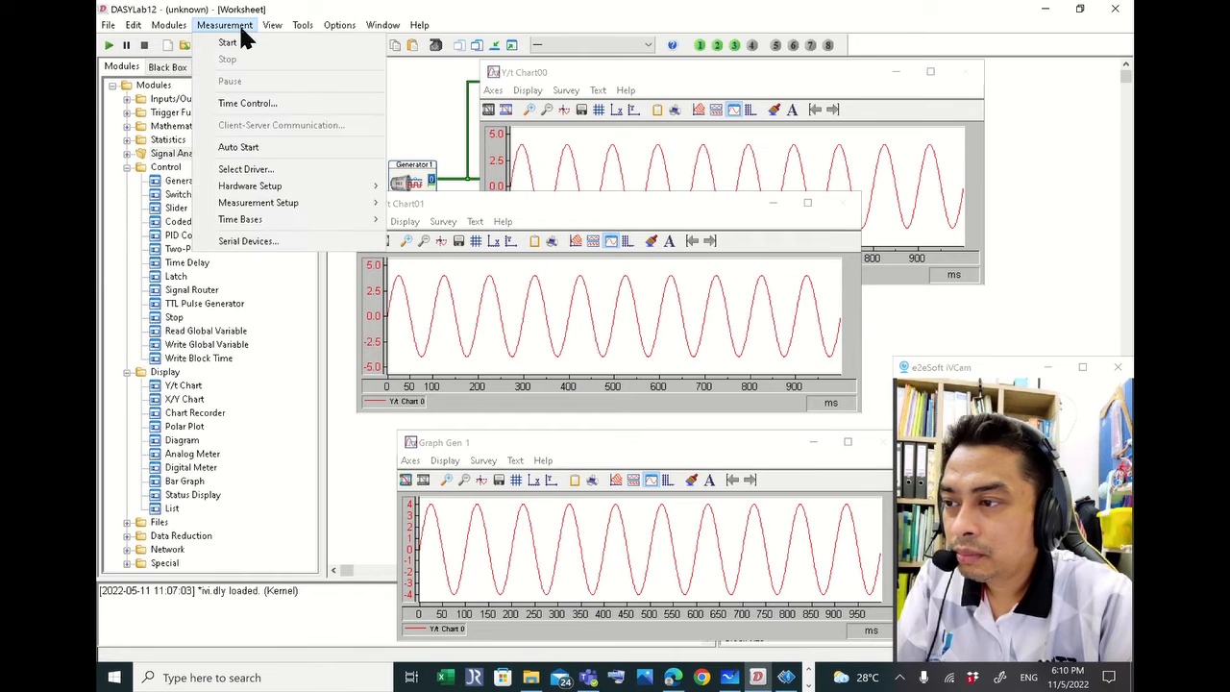
pyautogui.moveTo(288, 220)
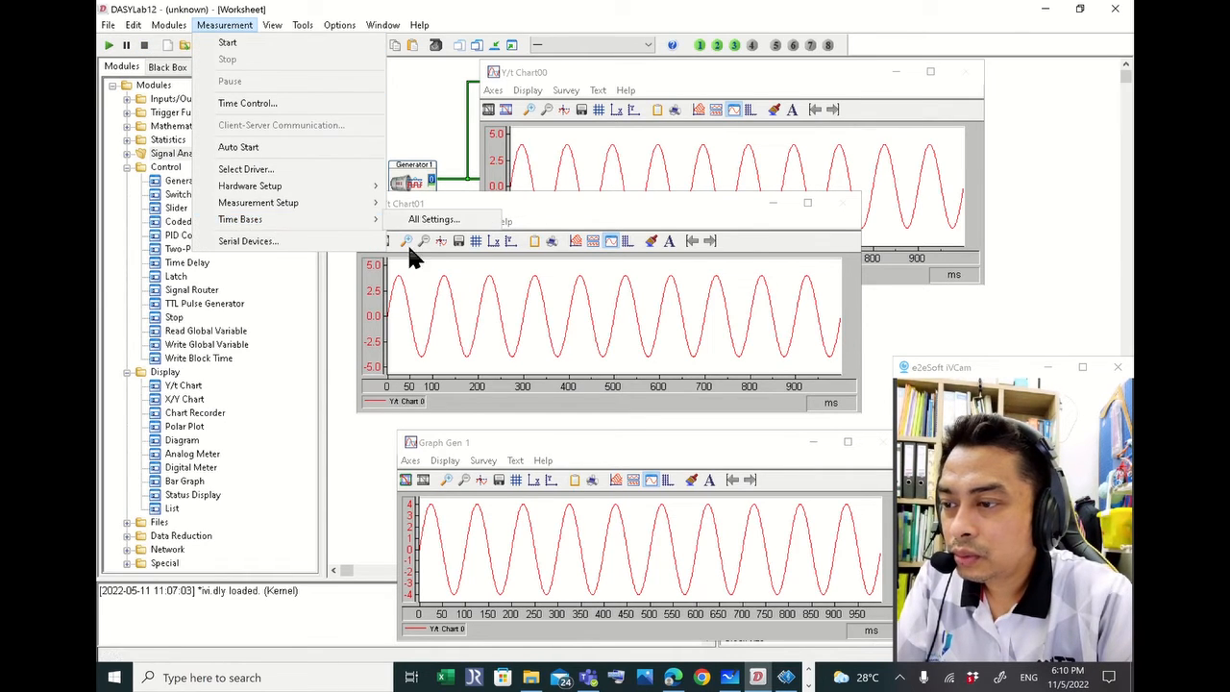
pyautogui.click(431, 220)
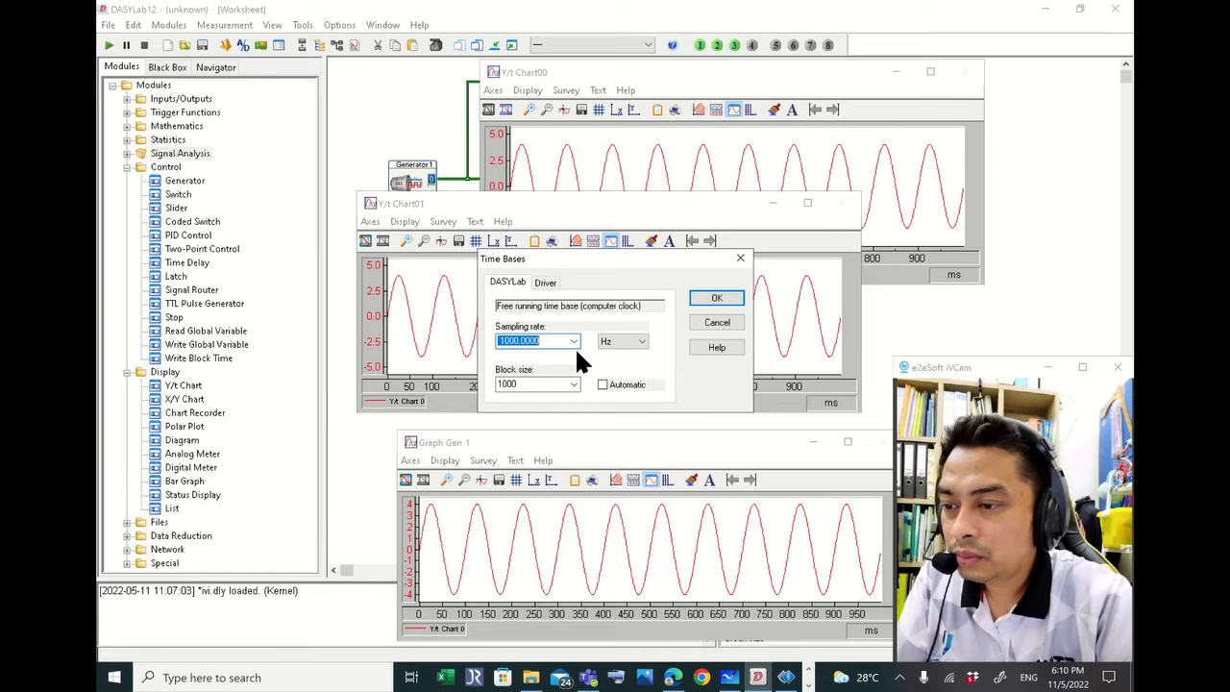
pyautogui.click(573, 385)
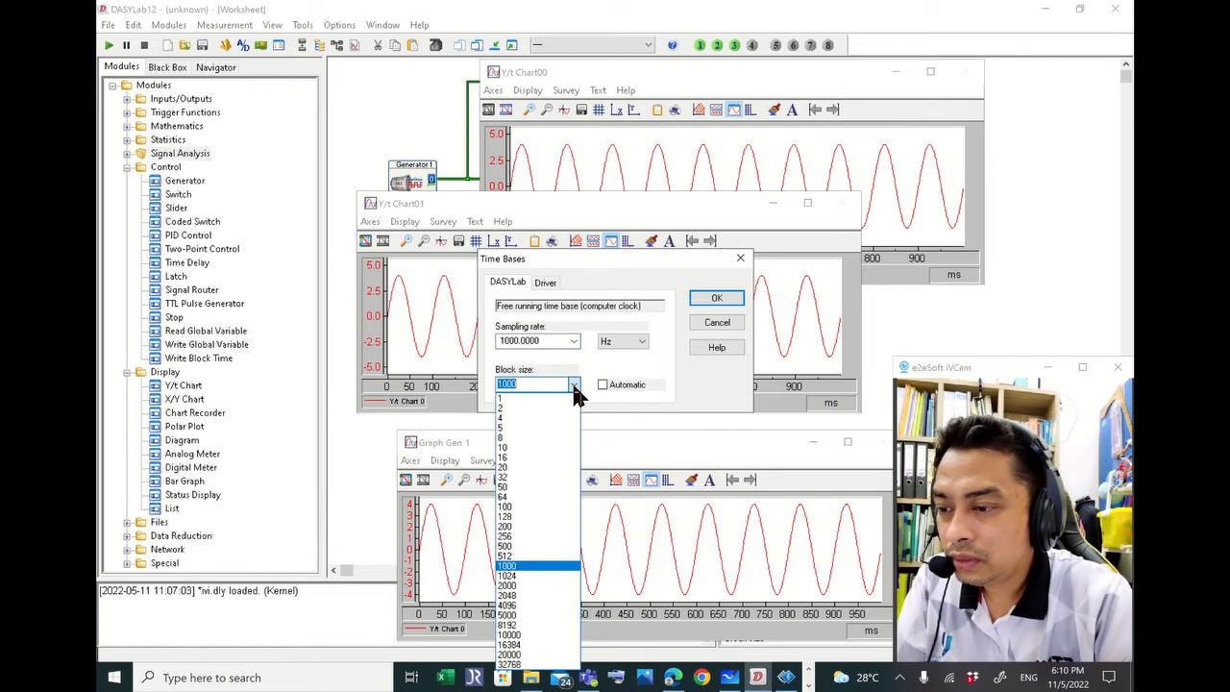
pyautogui.click(547, 546)
pyautogui.click(713, 299)
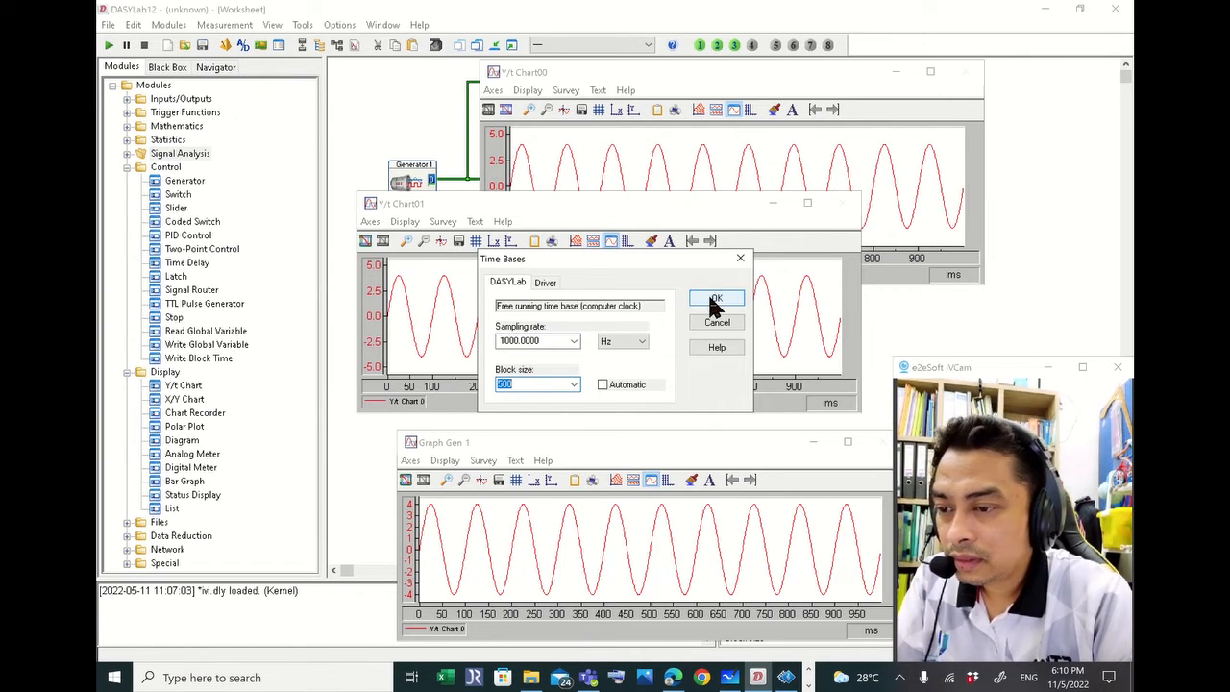
pyautogui.click(109, 45)
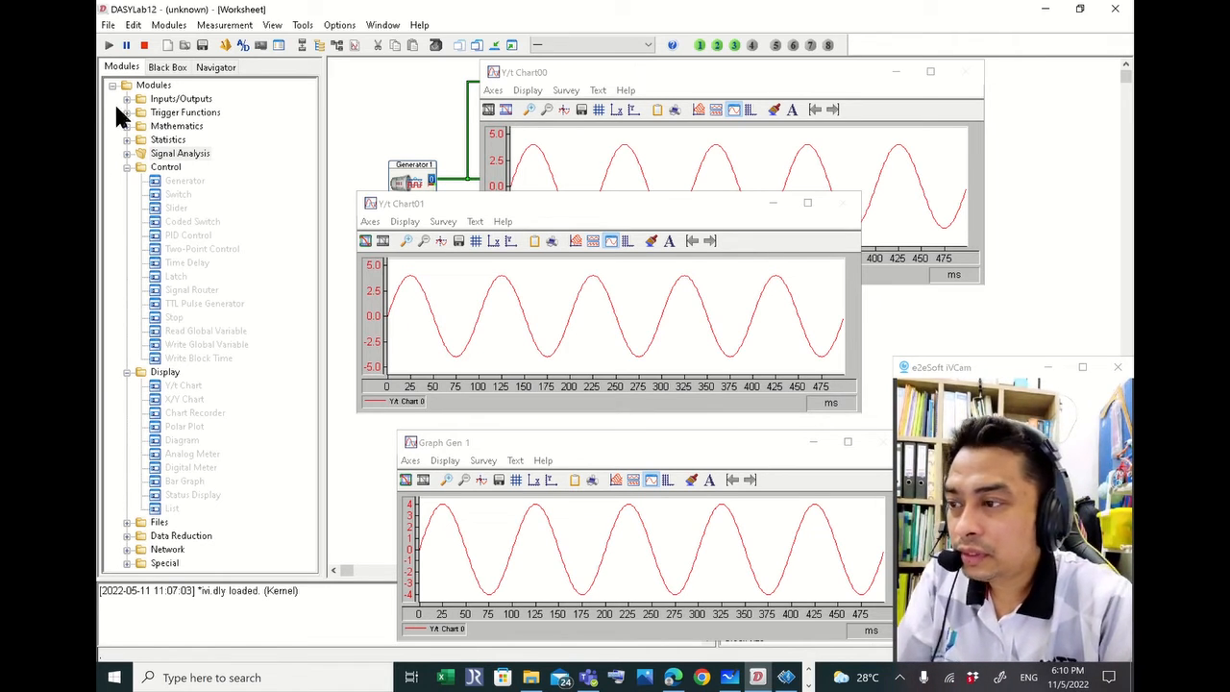
pyautogui.click(143, 45)
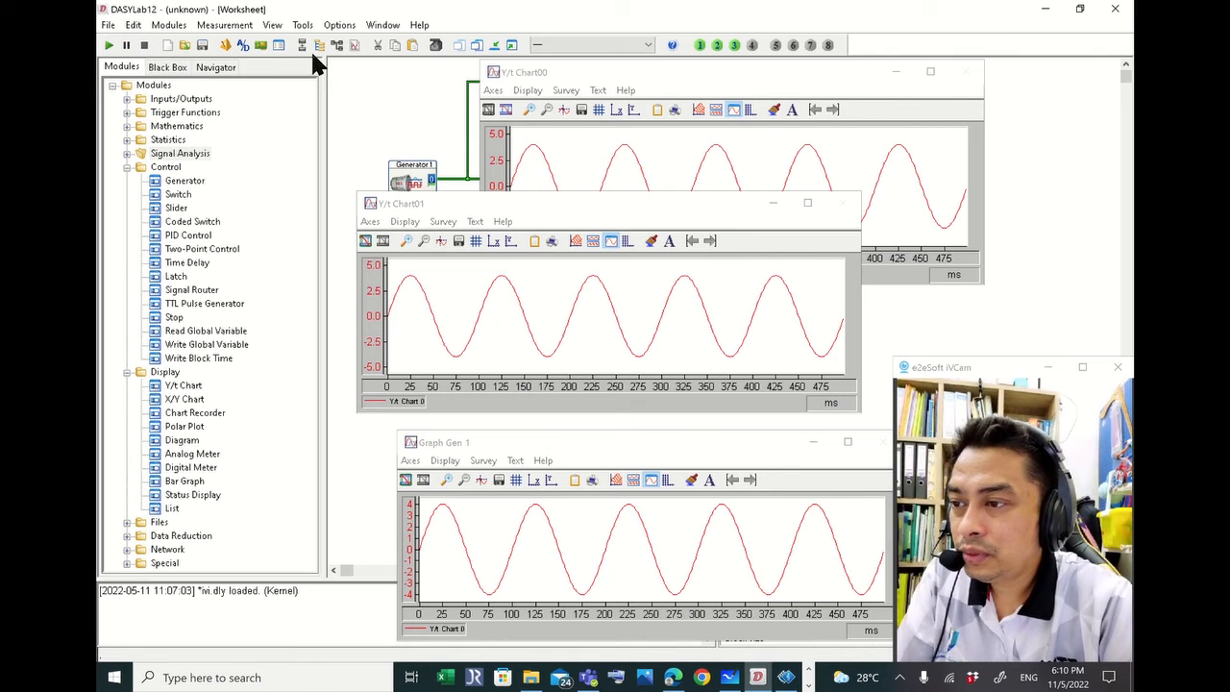
# Set the DASYLab time base block size to 100, and run and stop the measurement to update the charts
pyautogui.click(225, 25)
pyautogui.moveTo(262, 218)
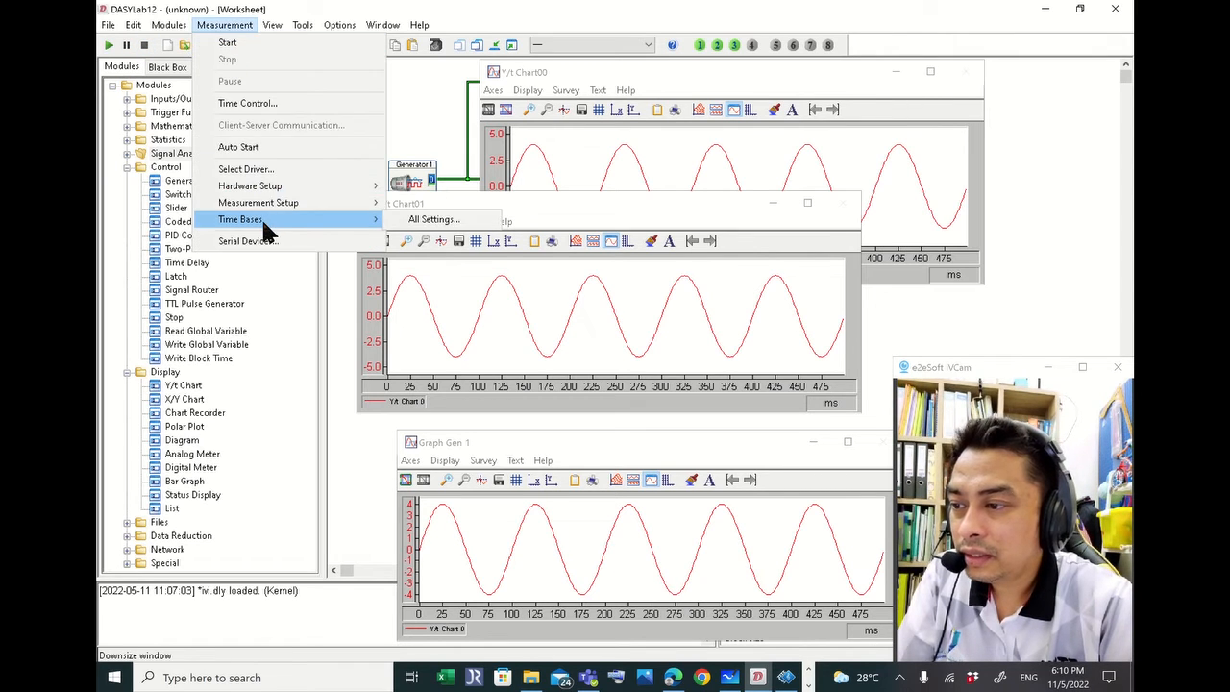
pyautogui.click(423, 219)
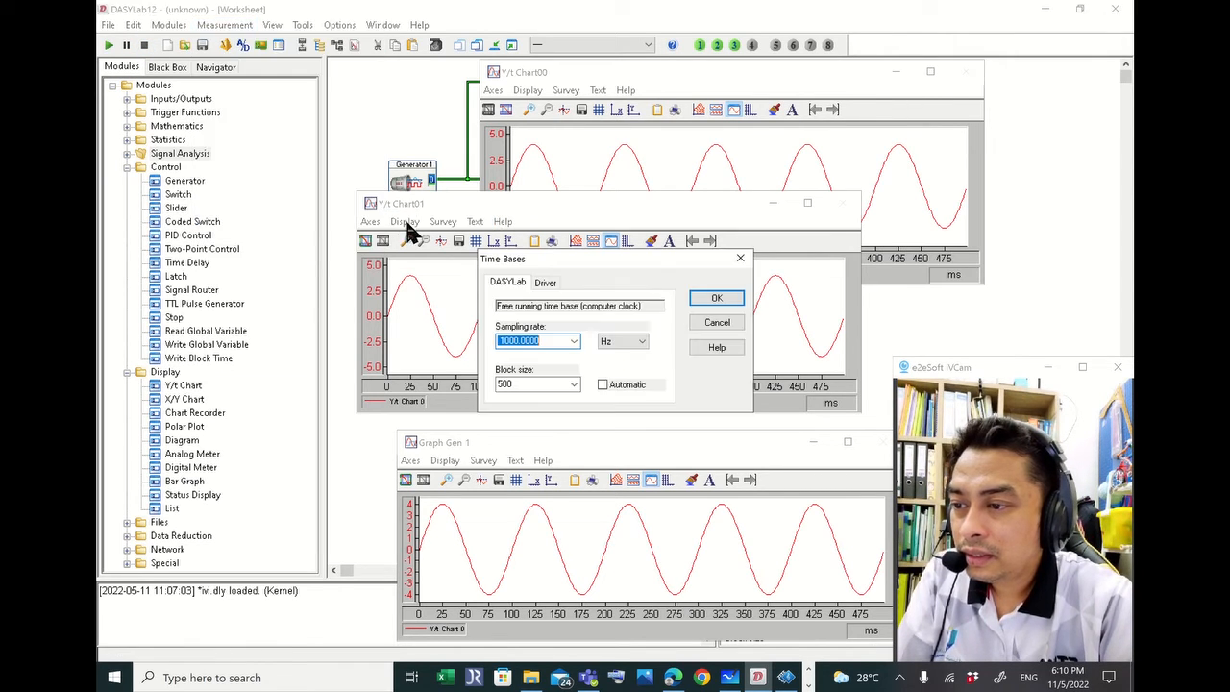
pyautogui.click(574, 385)
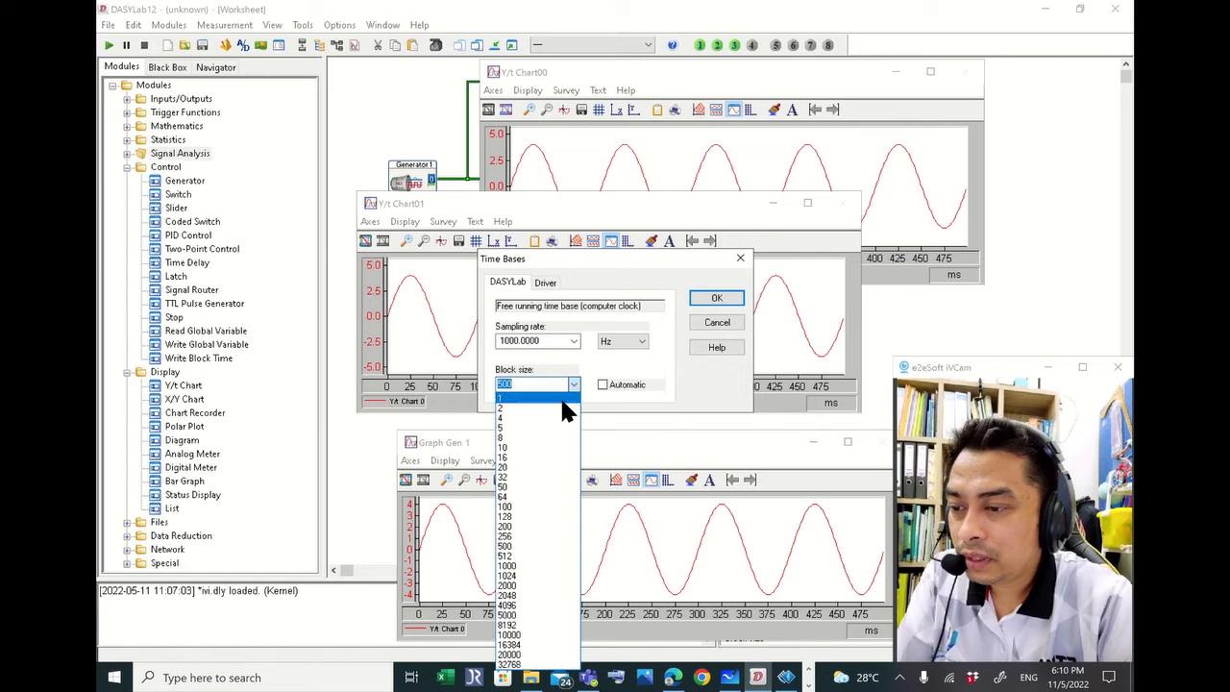
pyautogui.click(537, 506)
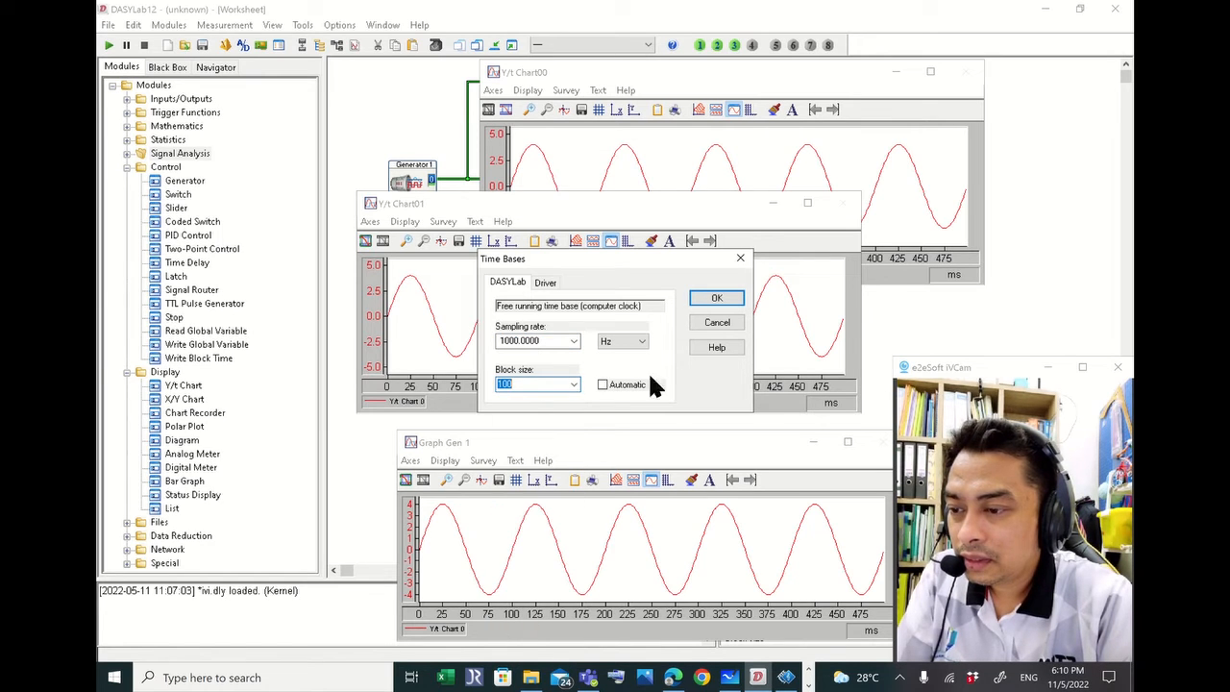
pyautogui.click(711, 299)
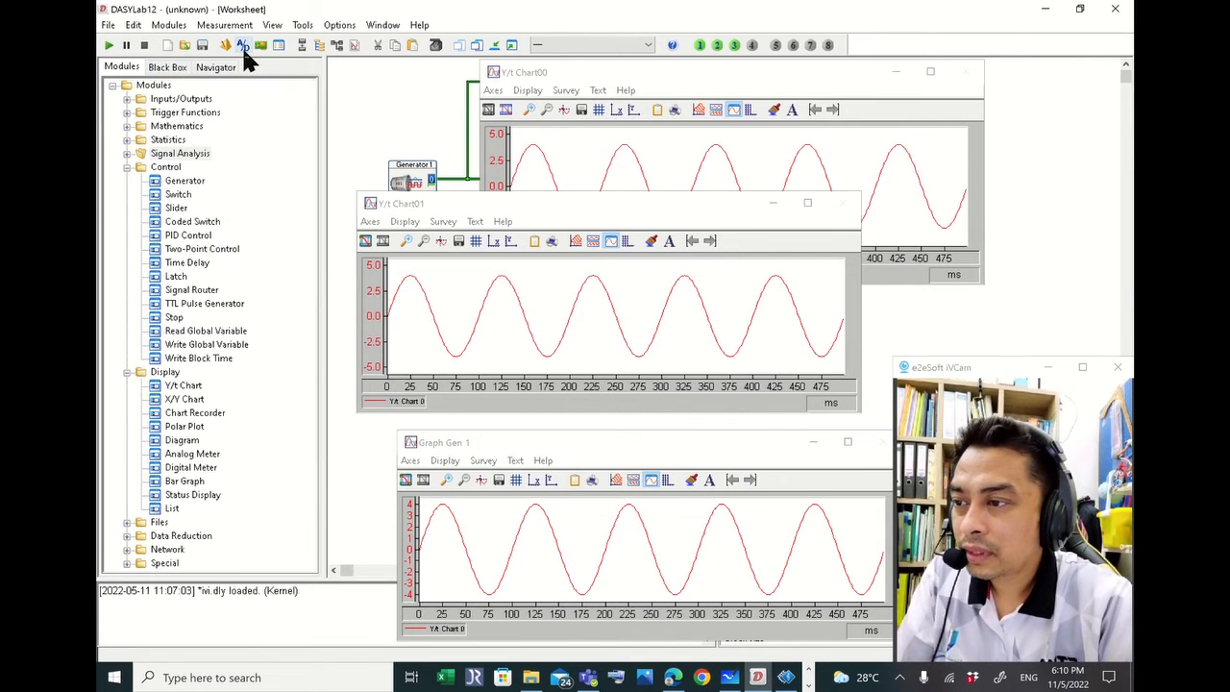
pyautogui.click(110, 46)
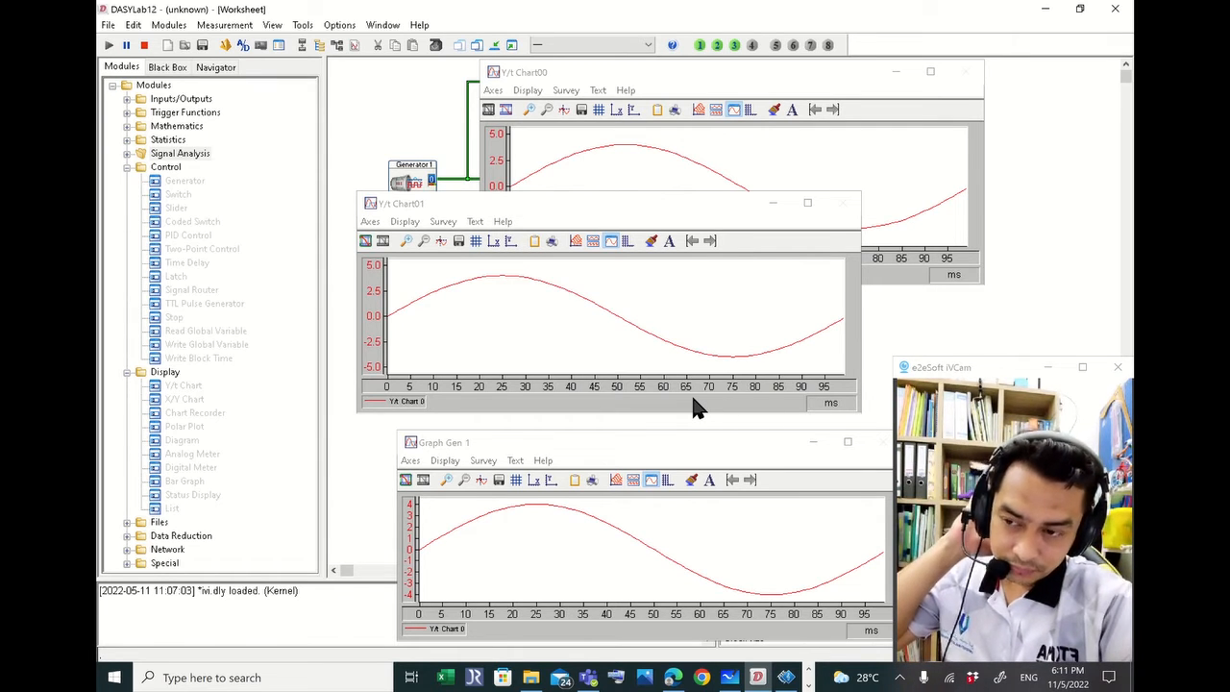
pyautogui.click(144, 45)
# Set the DASYLab time base block size back to 500 and start the measurement
pyautogui.click(235, 26)
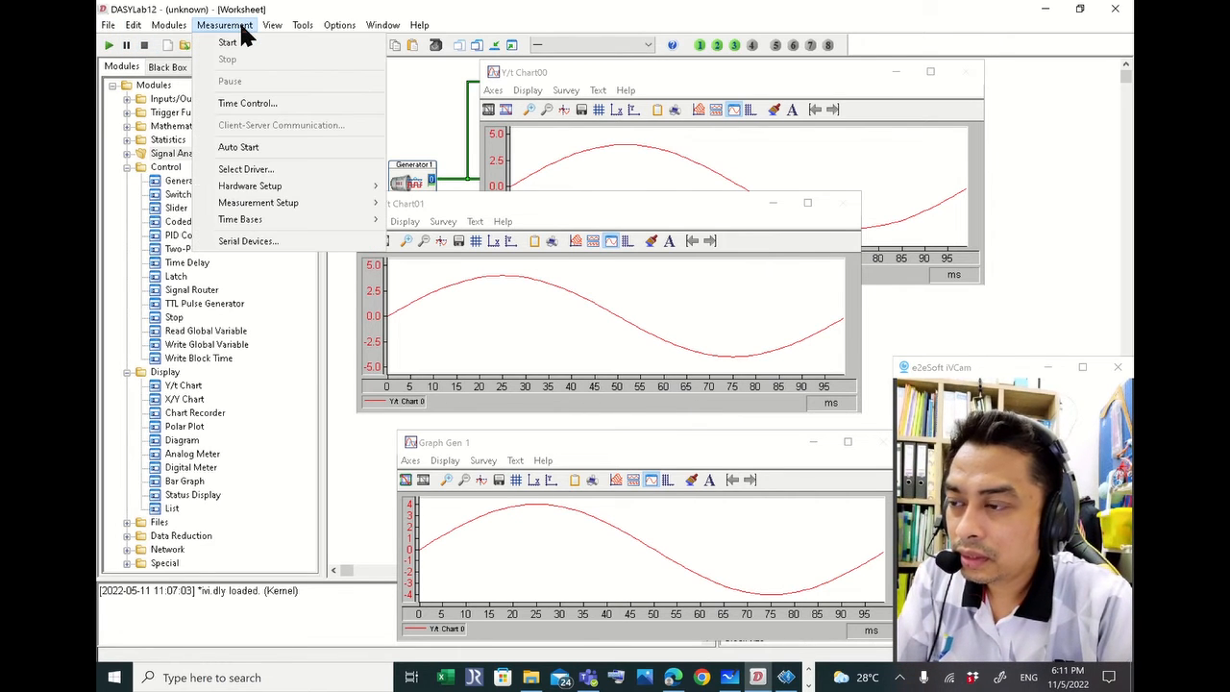
pyautogui.moveTo(280, 218)
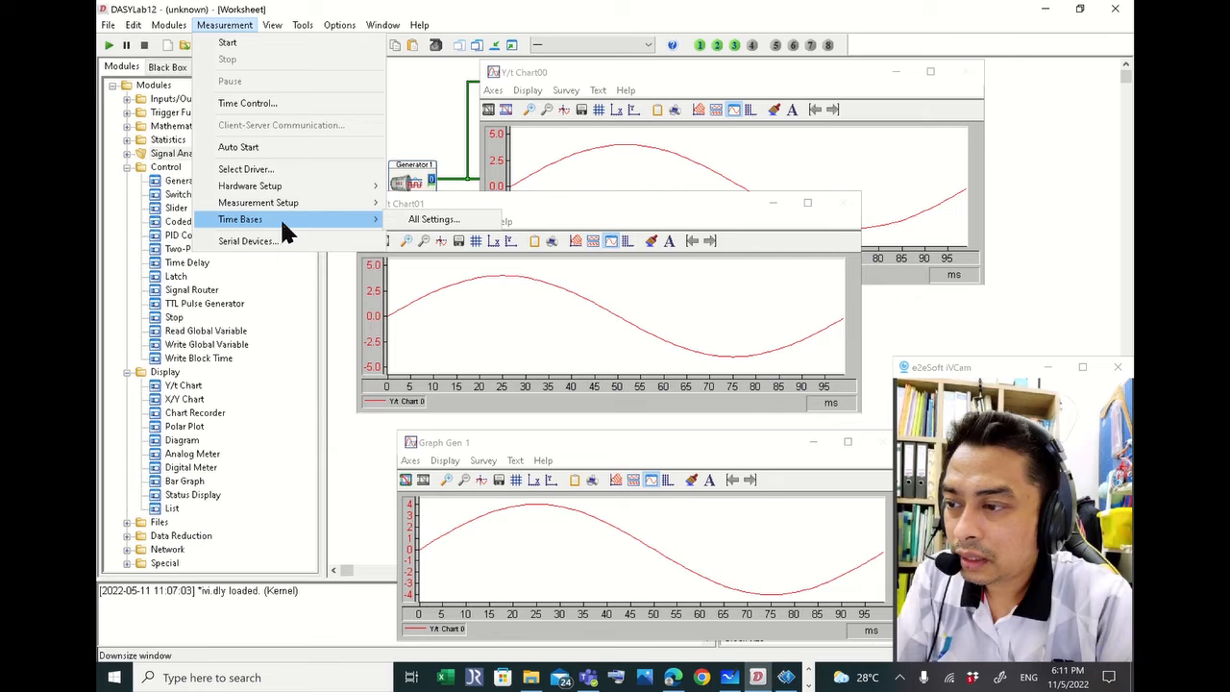
pyautogui.click(423, 224)
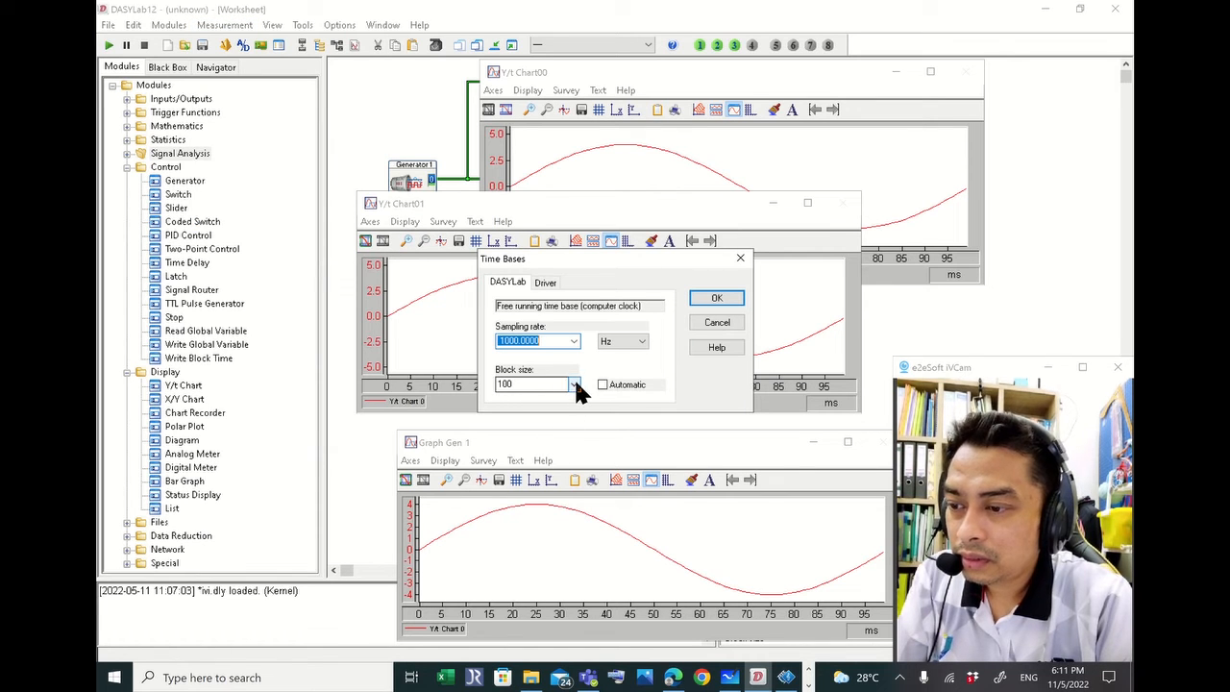
pyautogui.click(574, 383)
pyautogui.click(533, 546)
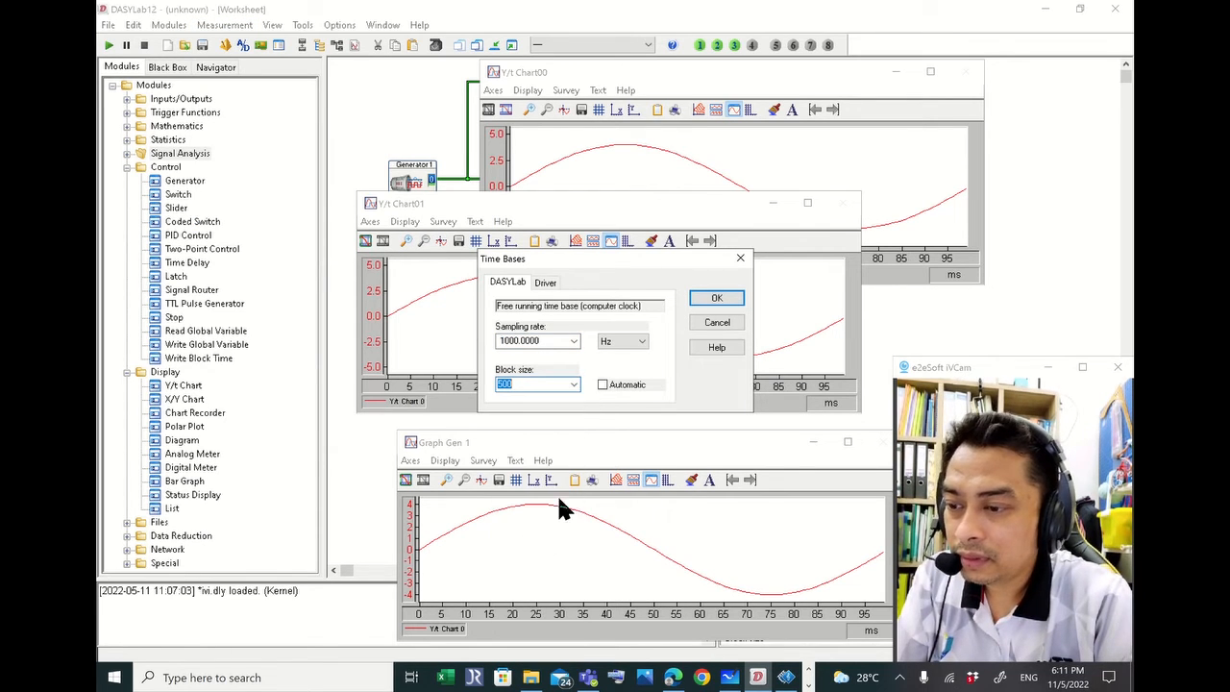
pyautogui.click(712, 299)
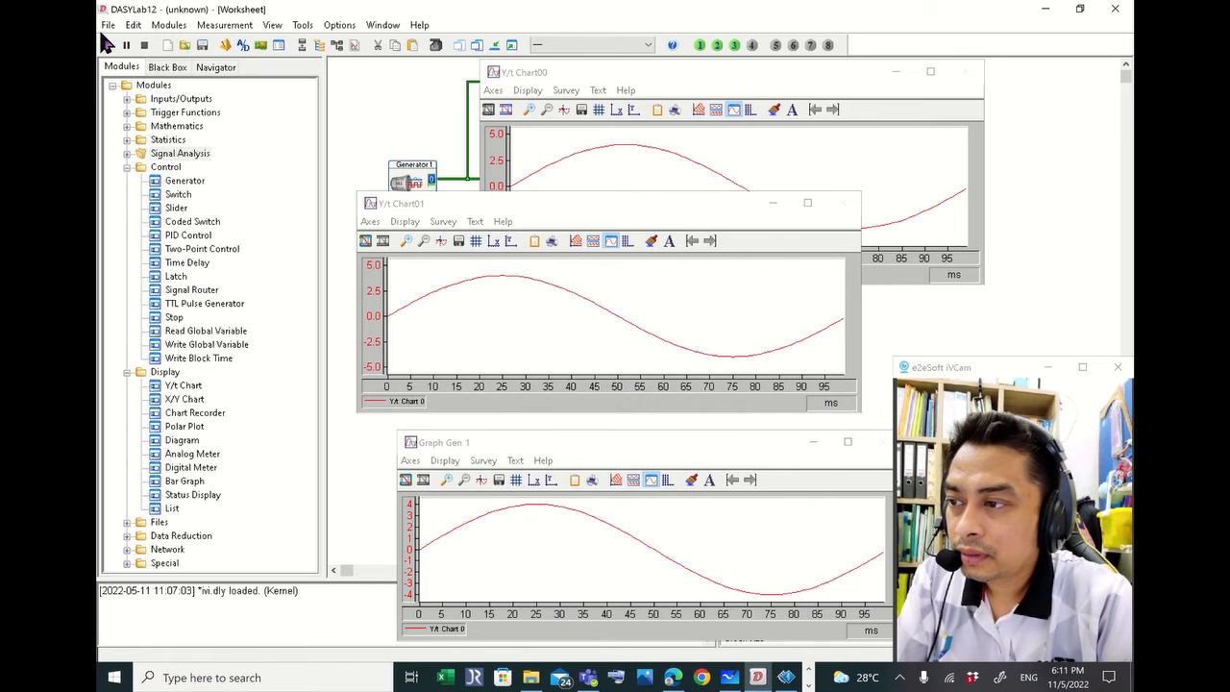
pyautogui.click(110, 48)
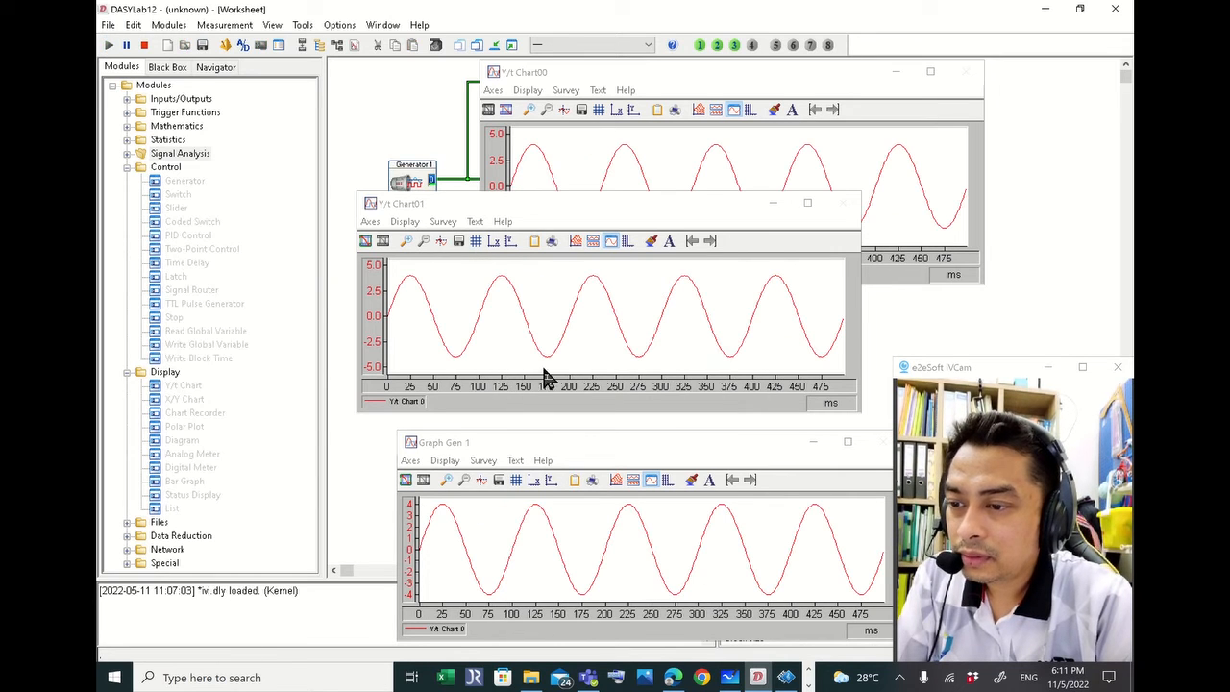
# Zoom in on about 85 to 160 ms in Y/t Chart01, restore its full view and stop the measurement
pyautogui.click(406, 242)
pyautogui.moveTo(465, 268); pyautogui.dragTo(537, 361)
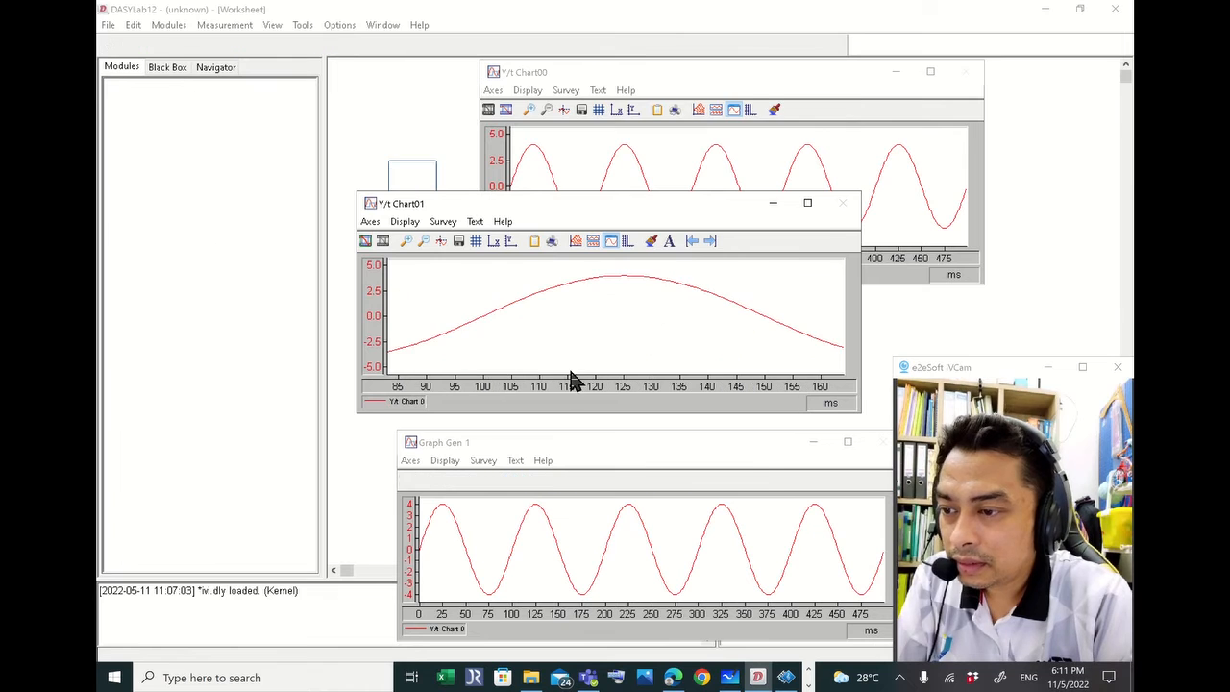
pyautogui.click(423, 242)
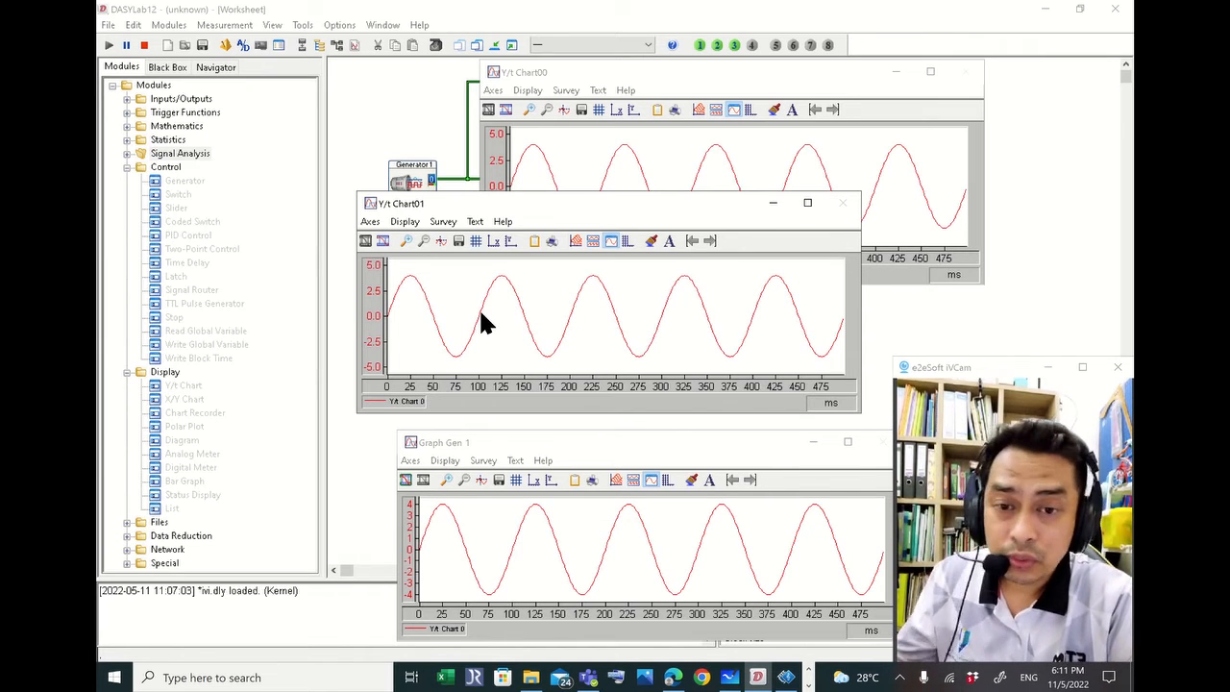
pyautogui.click(144, 46)
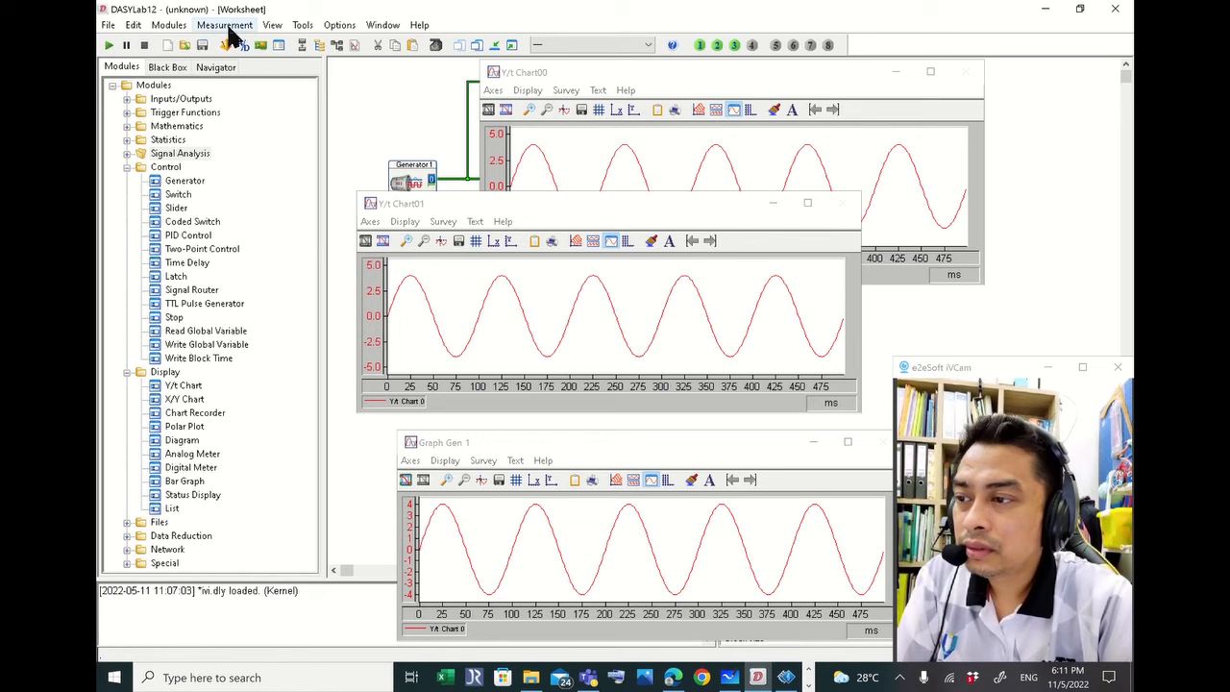
# Set the DASYLab time base sampling rate to 100 Hz with the block size kept at 500
pyautogui.click(227, 26)
pyautogui.moveTo(275, 221)
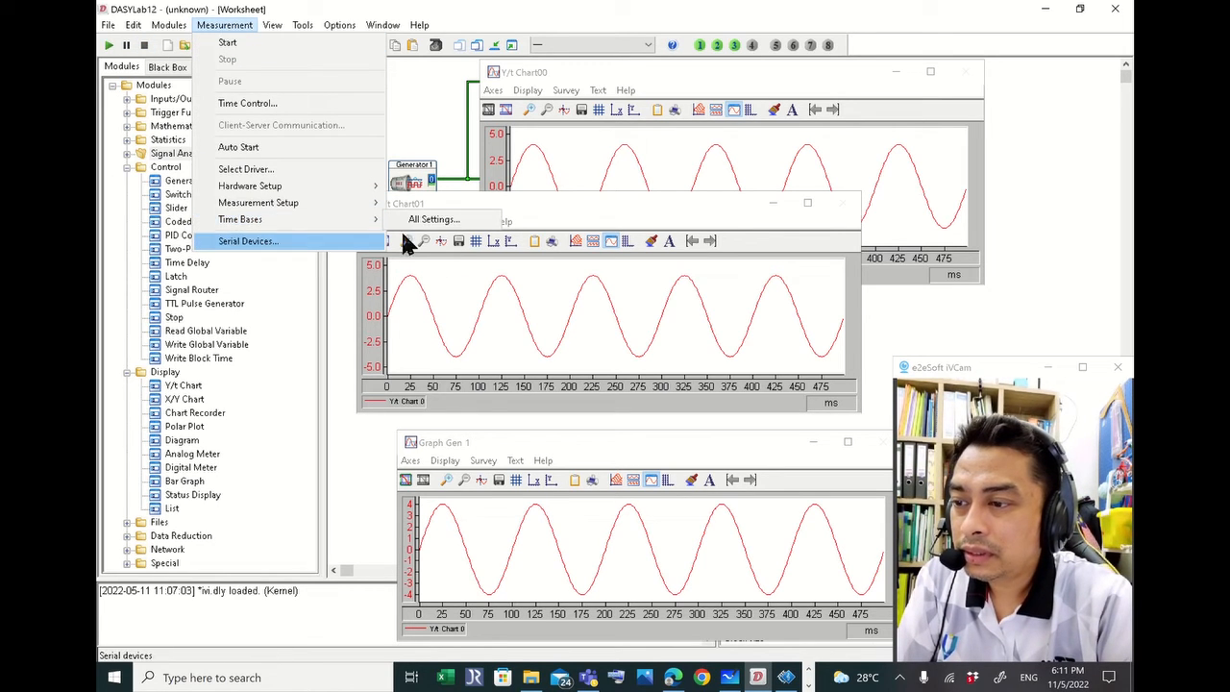
pyautogui.click(453, 223)
pyautogui.click(575, 342)
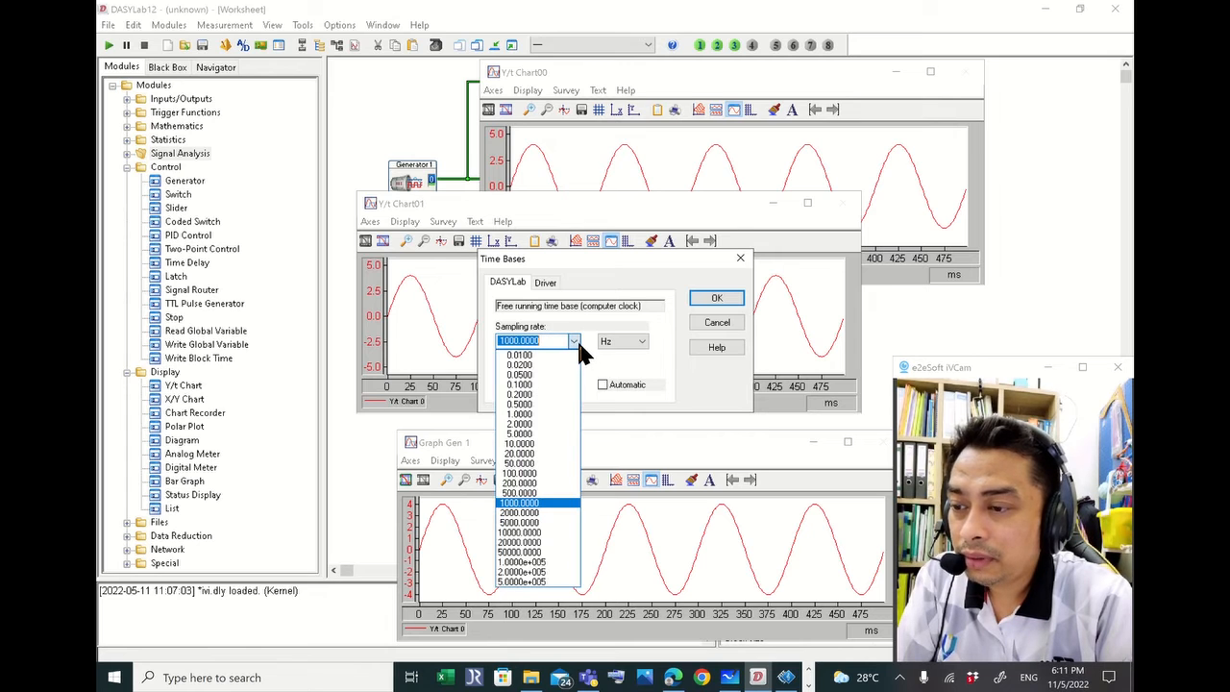
pyautogui.click(534, 473)
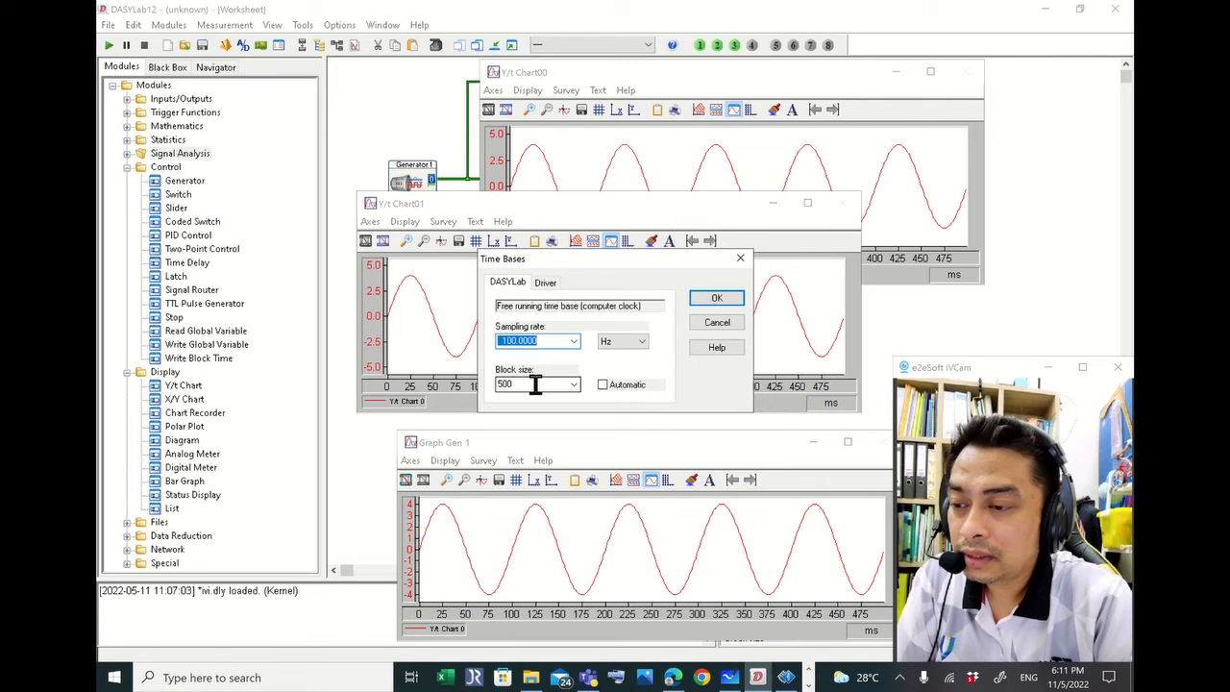
pyautogui.click(736, 306)
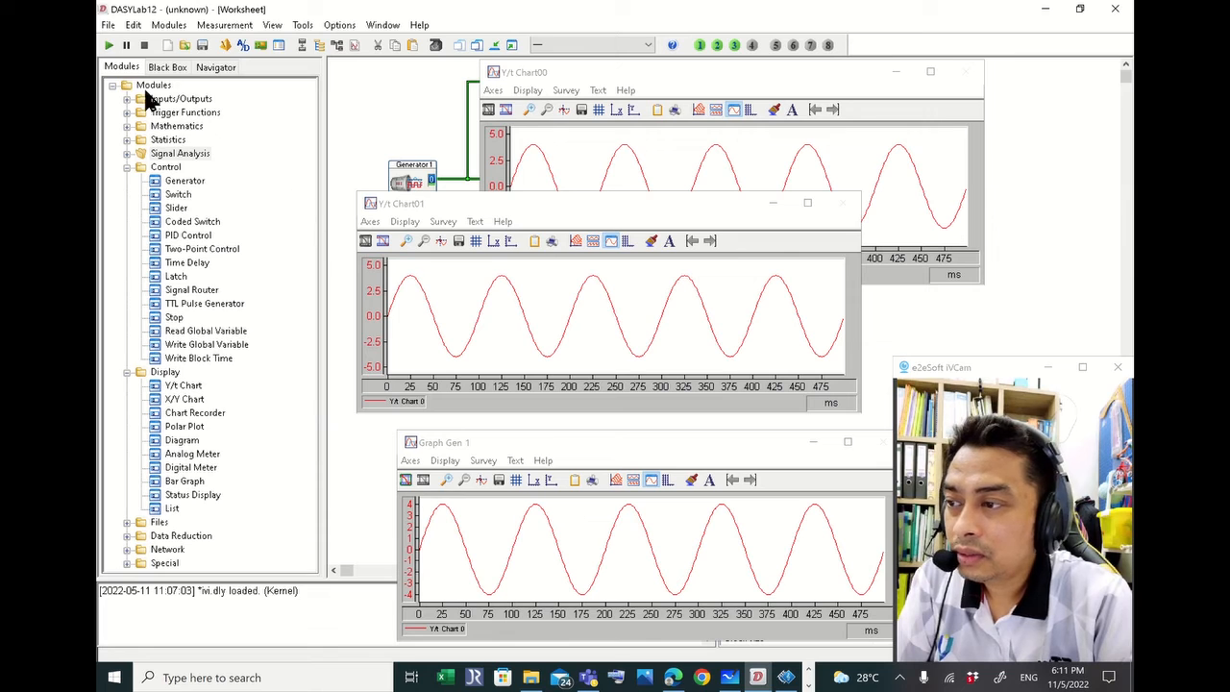
# Start the measurement and zoom in on about 0.6 to 1.1 s in Y/t Chart01
pyautogui.click(108, 46)
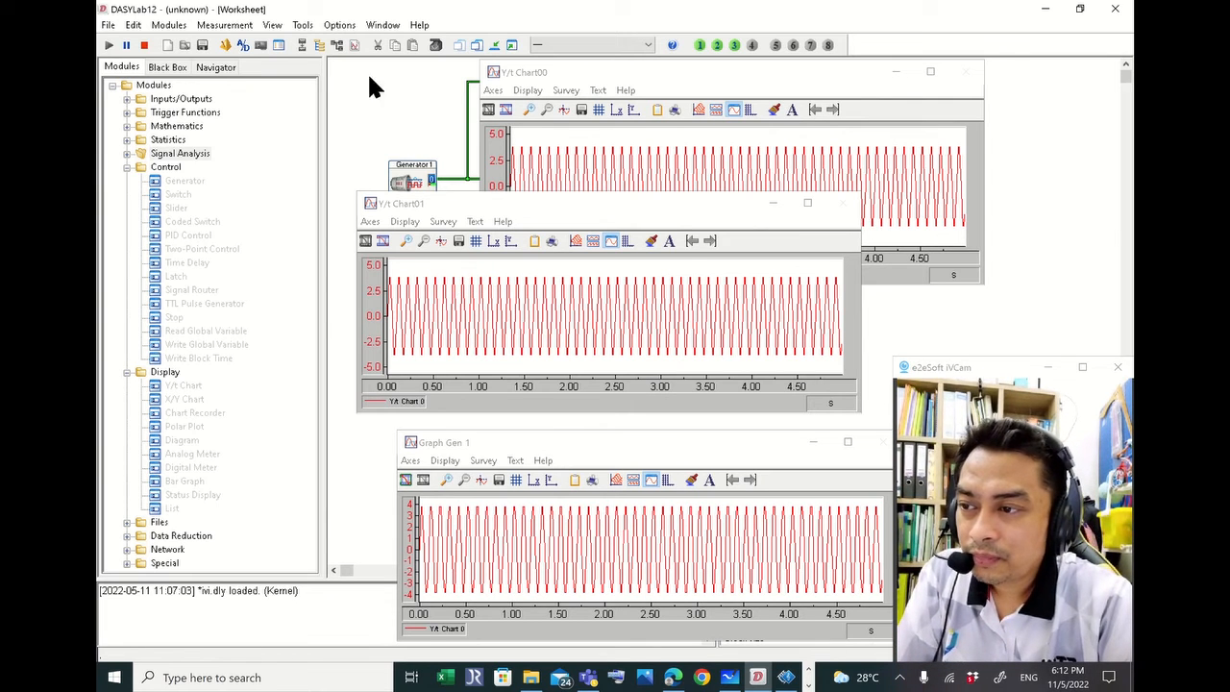
pyautogui.click(405, 241)
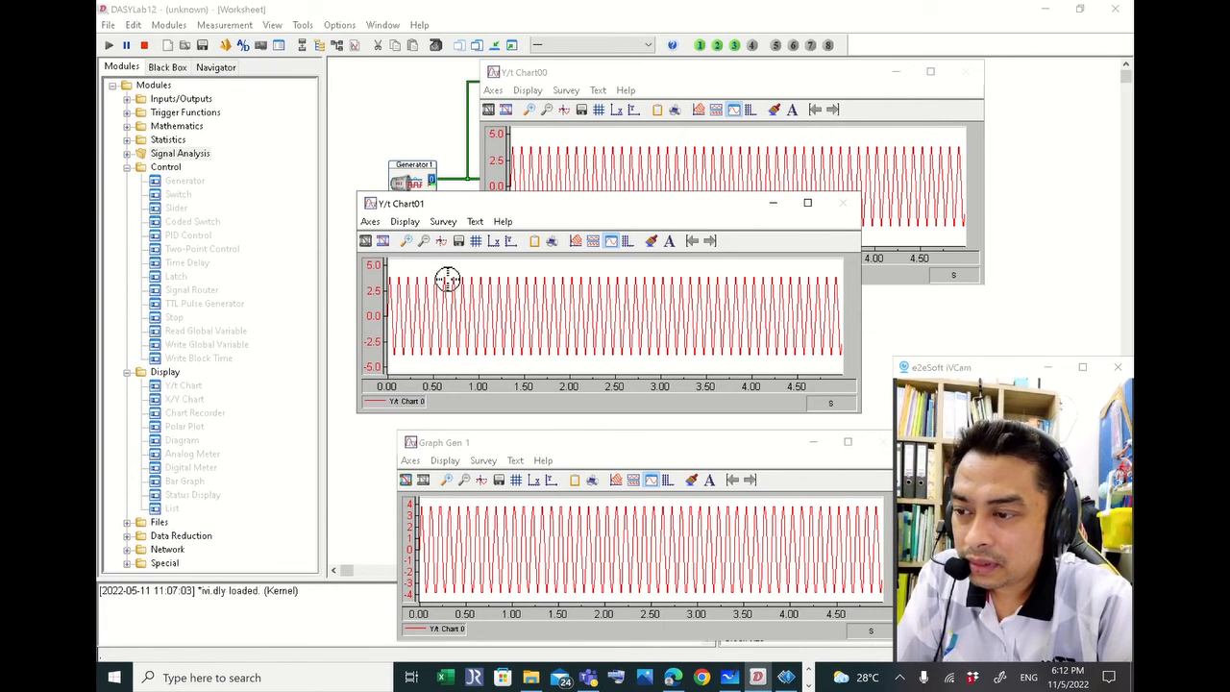
pyautogui.moveTo(444, 266); pyautogui.dragTo(500, 373)
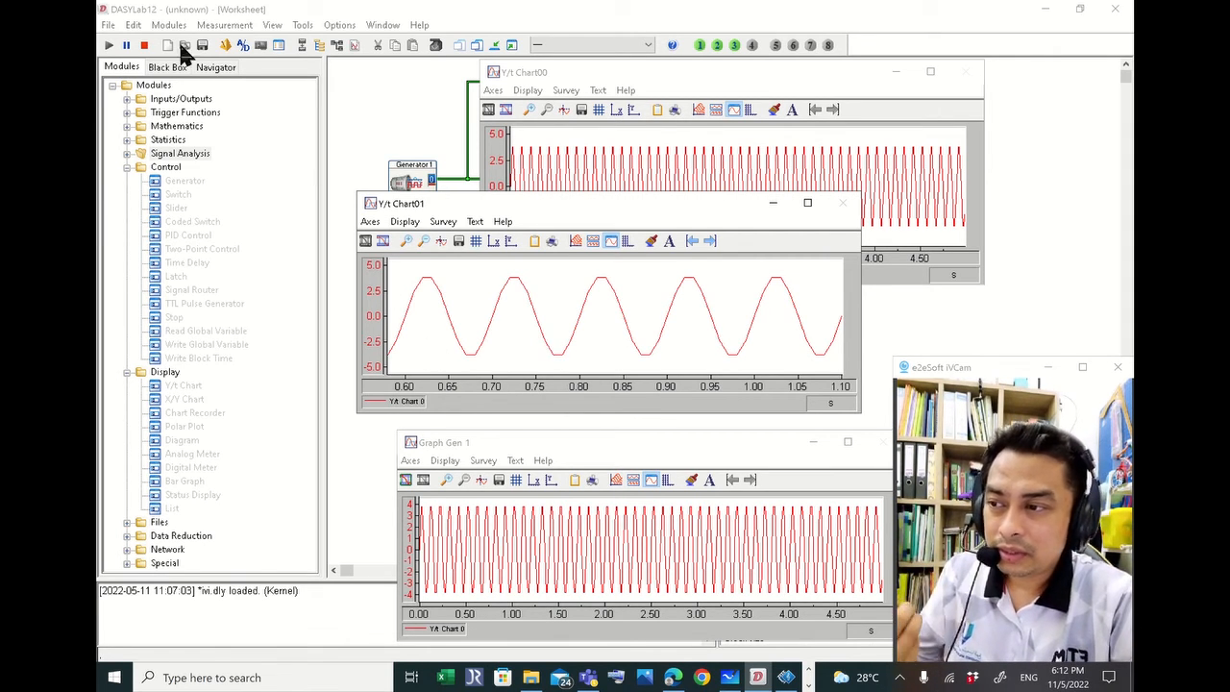
# Stop the measurement and review the sampling rates available for the DASYLab time base
pyautogui.click(144, 46)
pyautogui.click(223, 25)
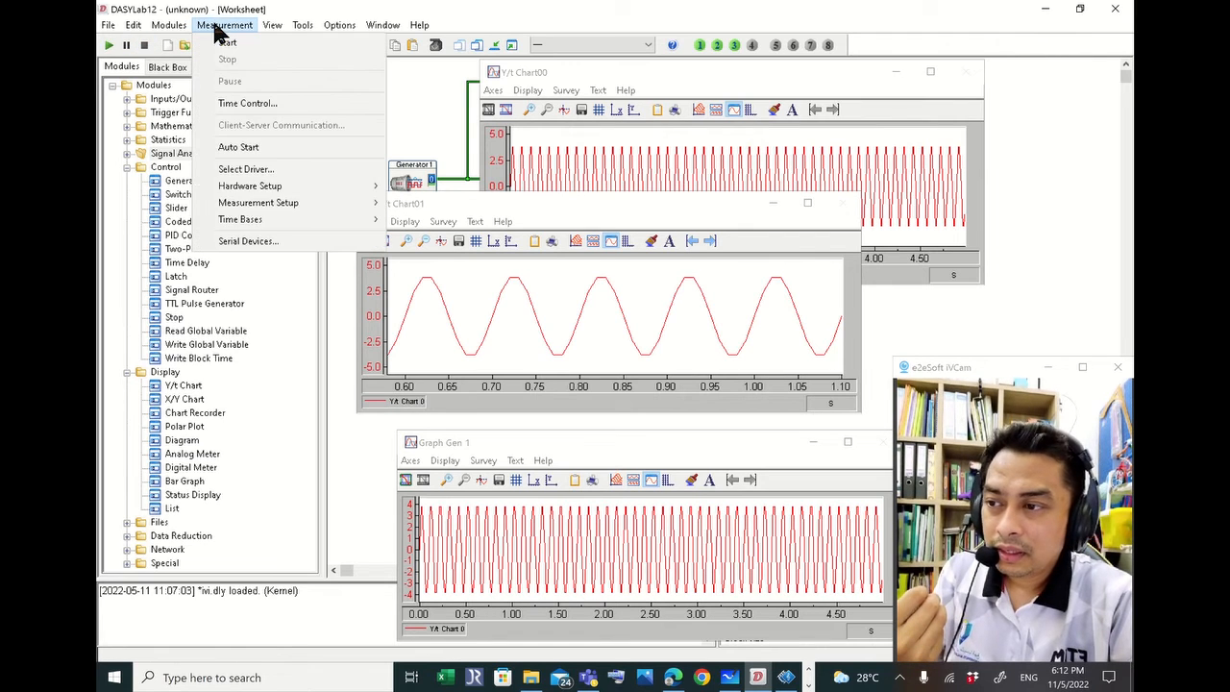
pyautogui.moveTo(258, 223)
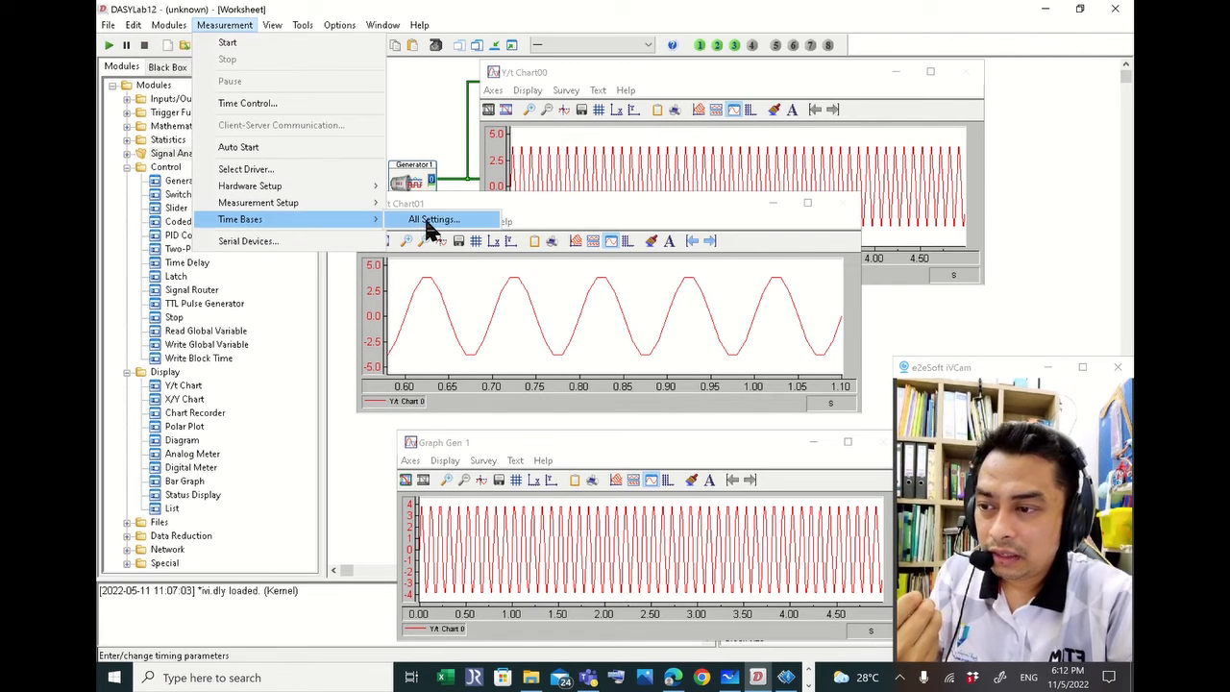
pyautogui.click(428, 223)
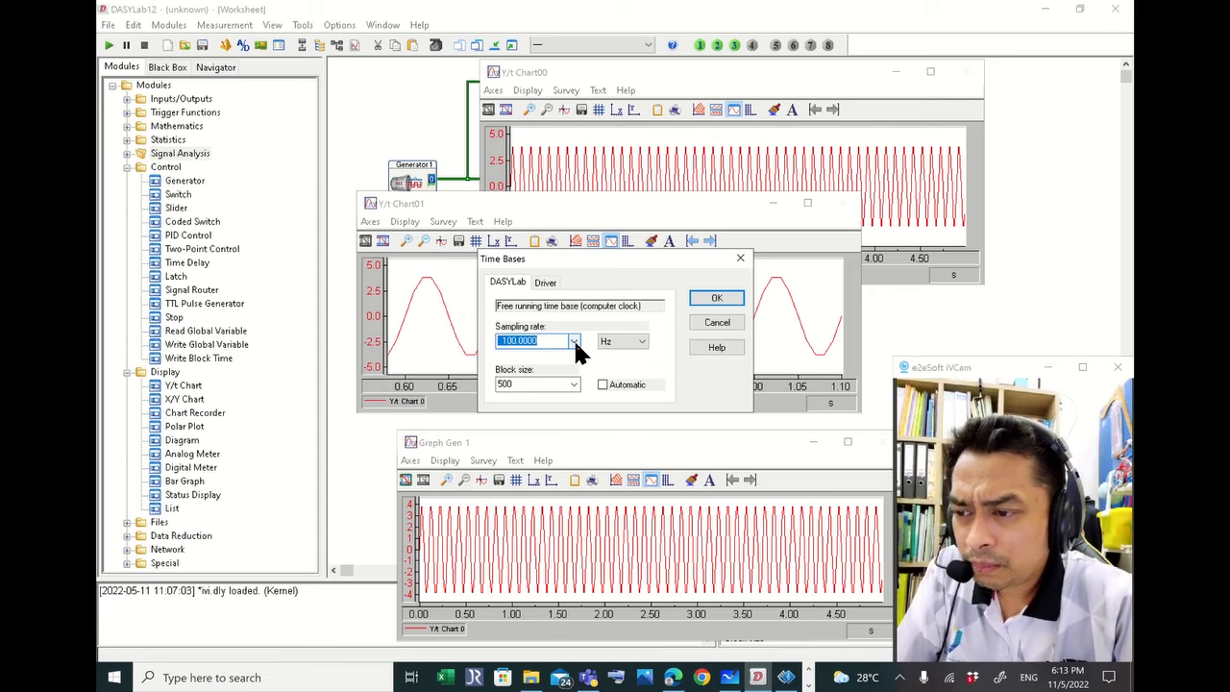
pyautogui.click(574, 341)
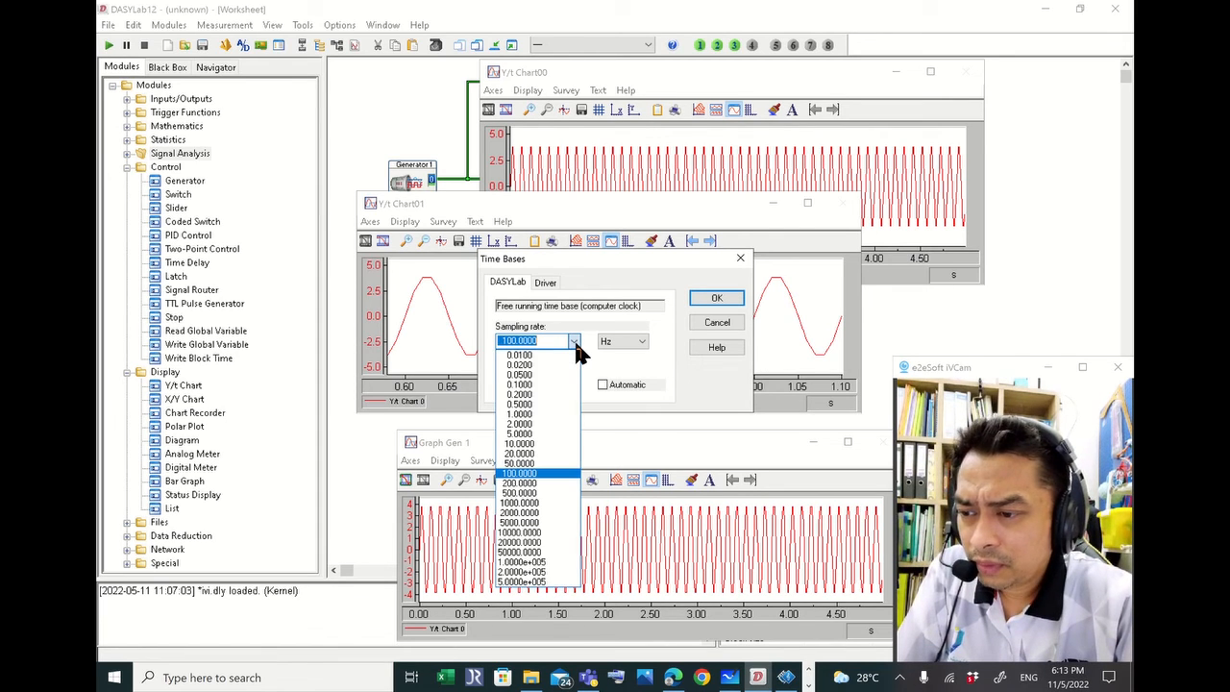
pyautogui.click(574, 341)
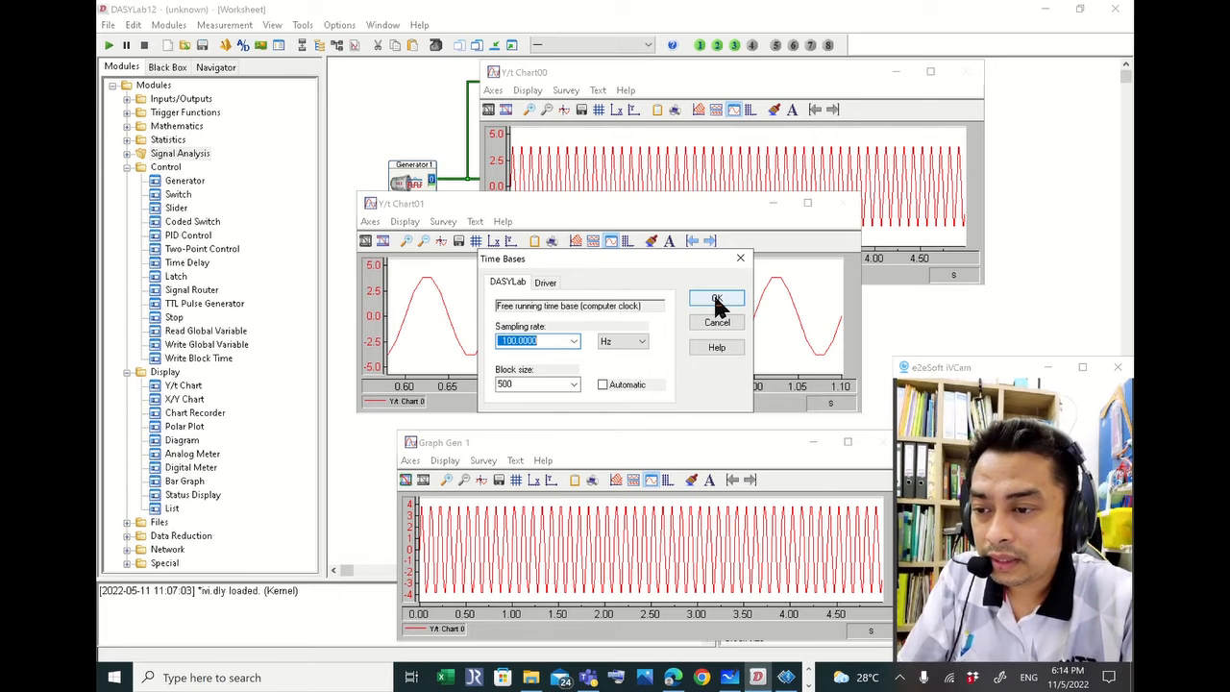
pyautogui.click(716, 299)
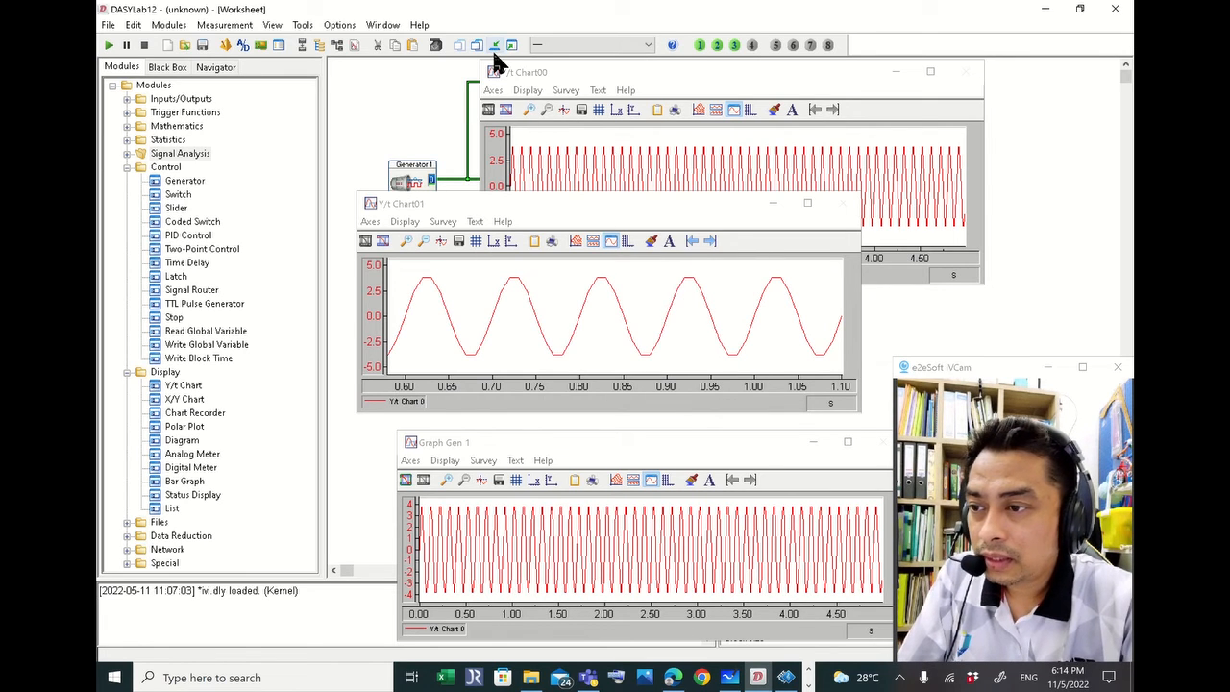
# Hide the display windows and delete the Y/t Chart00, Y/t Chart01 and Generator1 modules from the worksheet
pyautogui.click(494, 46)
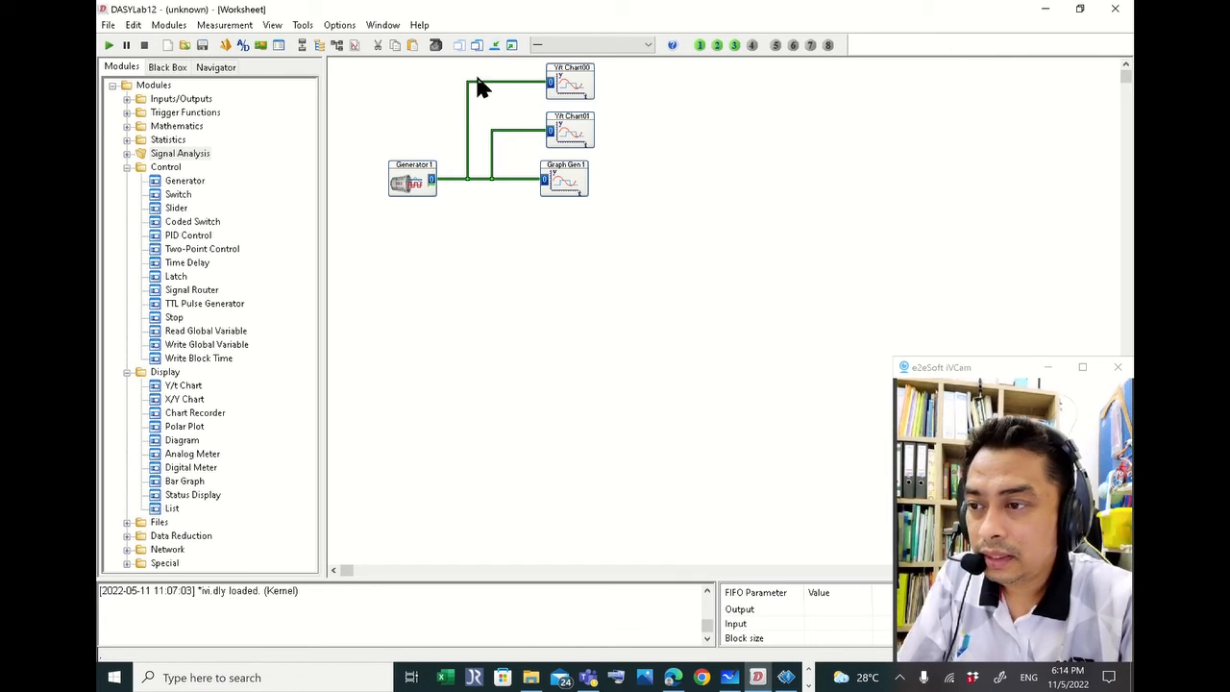
pyautogui.moveTo(519, 59); pyautogui.dragTo(649, 162)
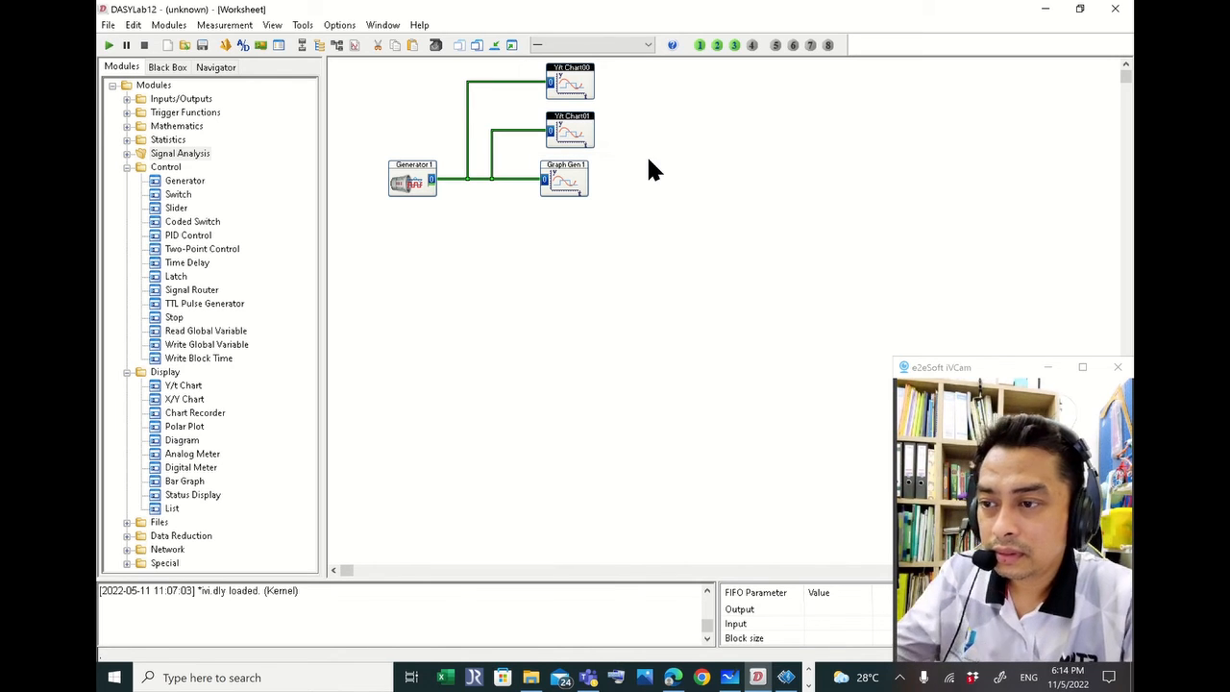
pyautogui.press('Delete')
pyautogui.click(604, 368)
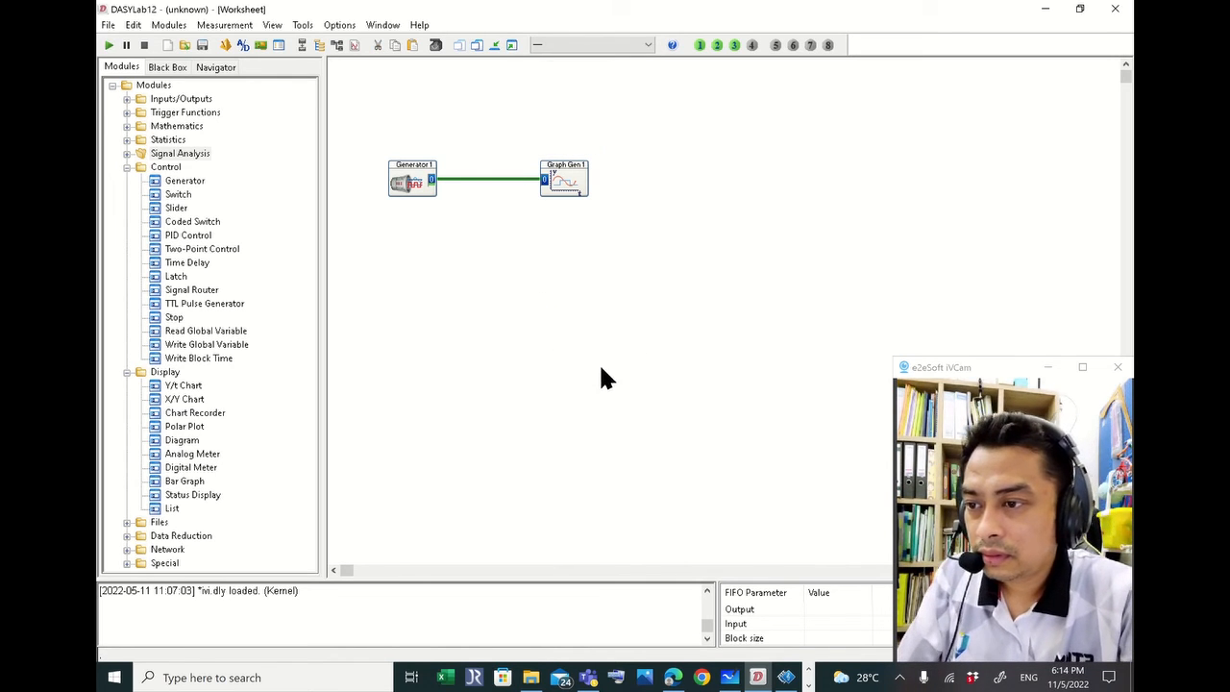
pyautogui.click(398, 173)
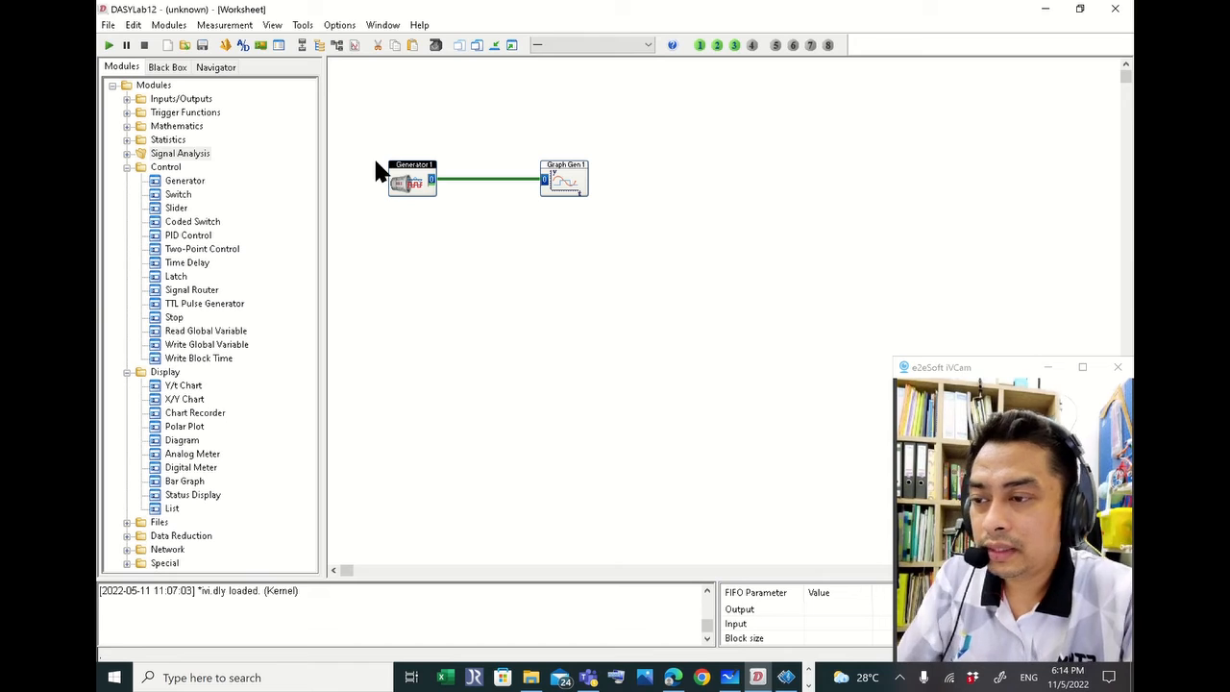
pyautogui.press('Delete')
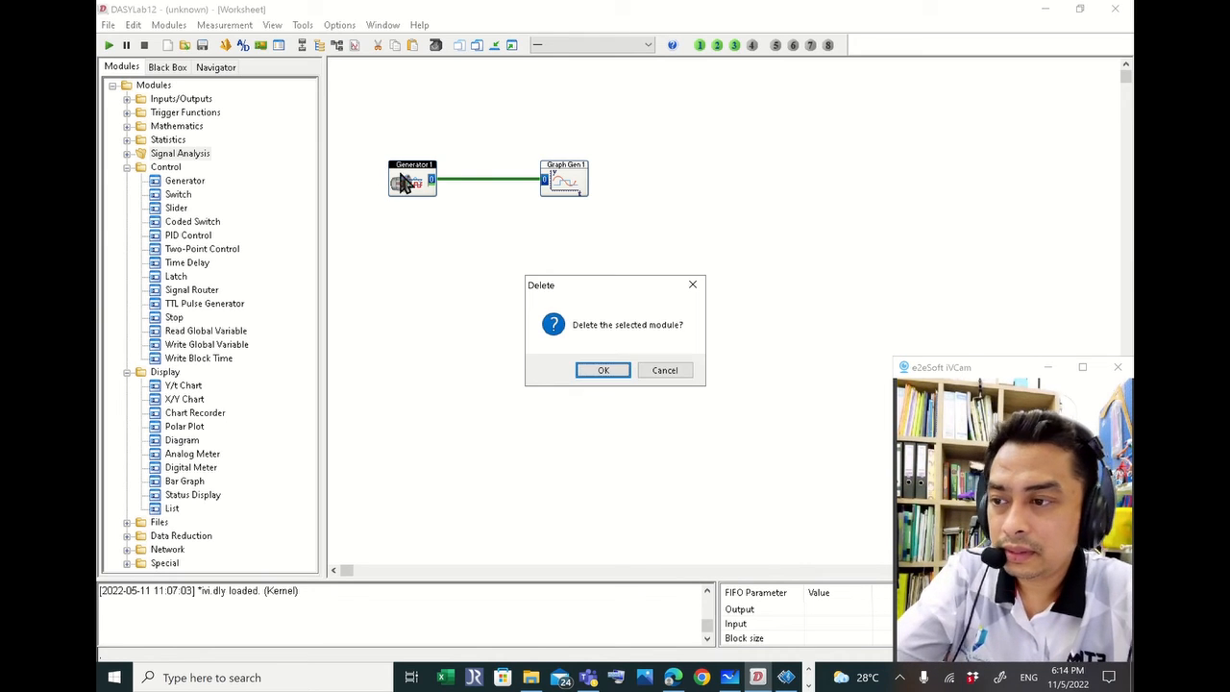
pyautogui.click(606, 368)
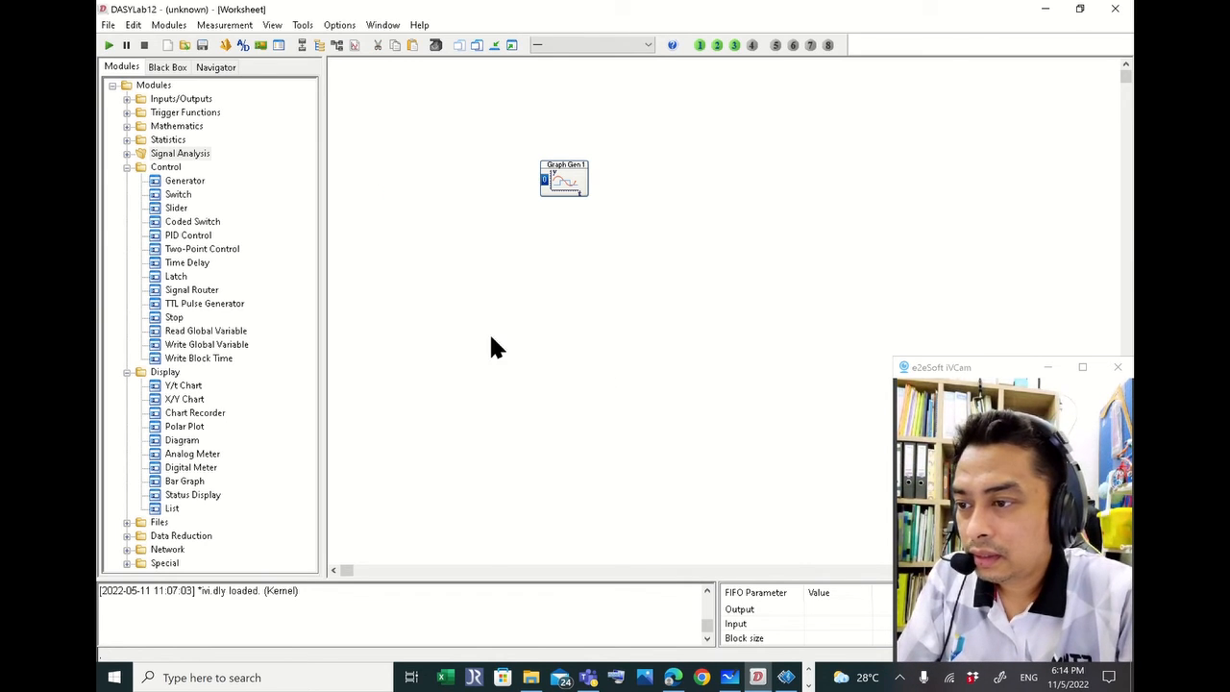
# Place a driver Analog Input module beside the Graph Gen 1 chart and accept its default sound card settings
pyautogui.click(127, 99)
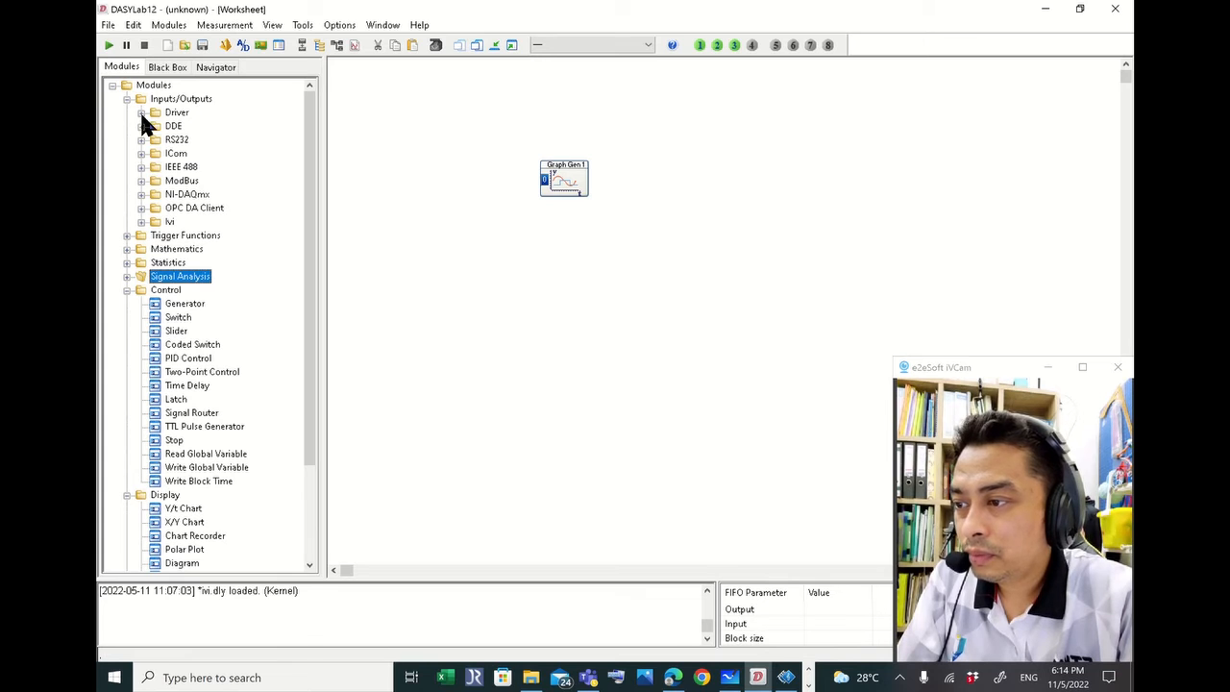
pyautogui.click(142, 114)
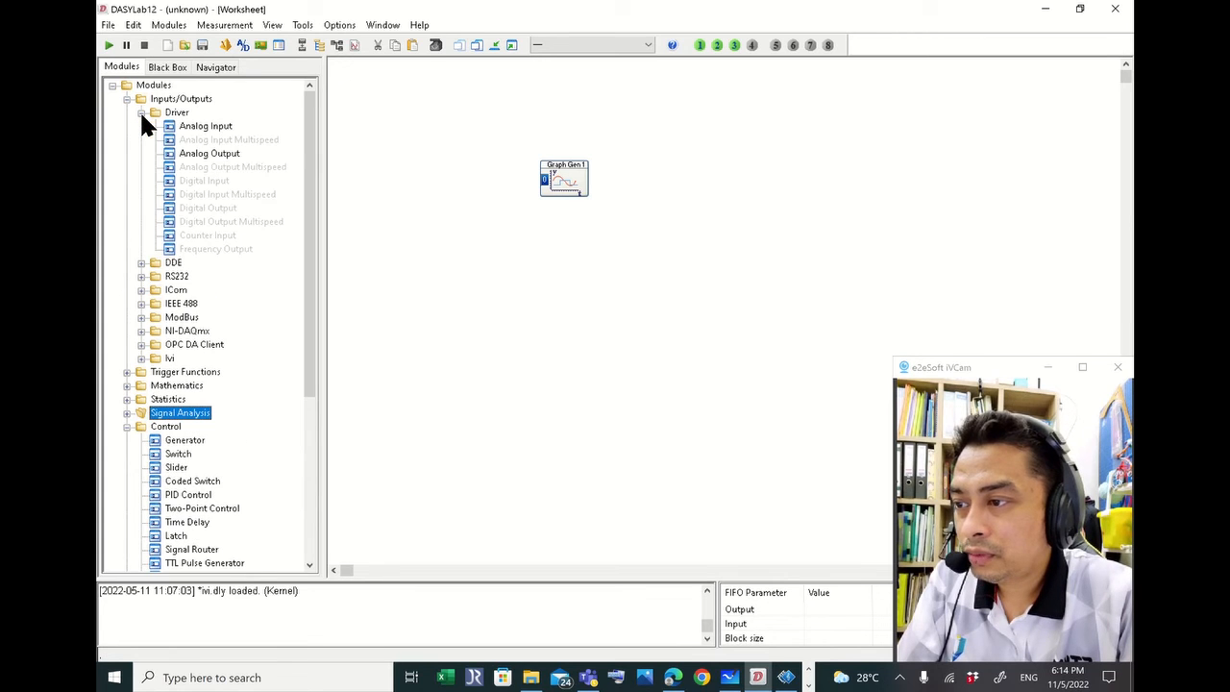
pyautogui.click(196, 127)
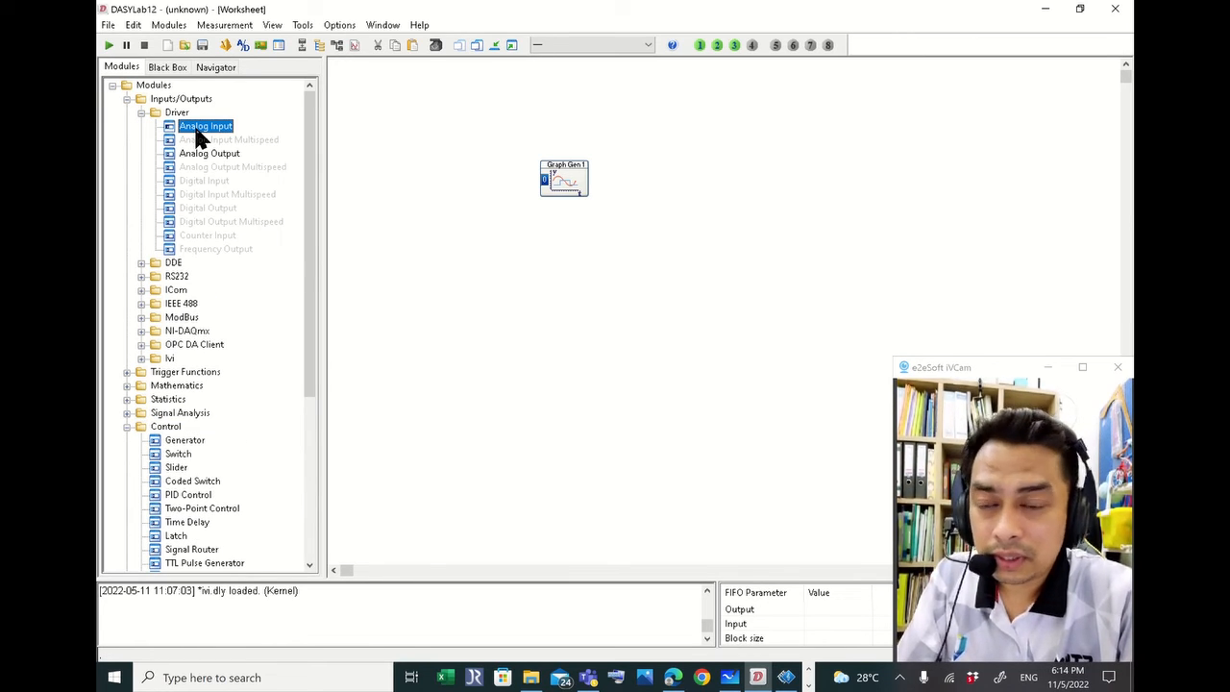
pyautogui.moveTo(197, 134); pyautogui.dragTo(380, 150)
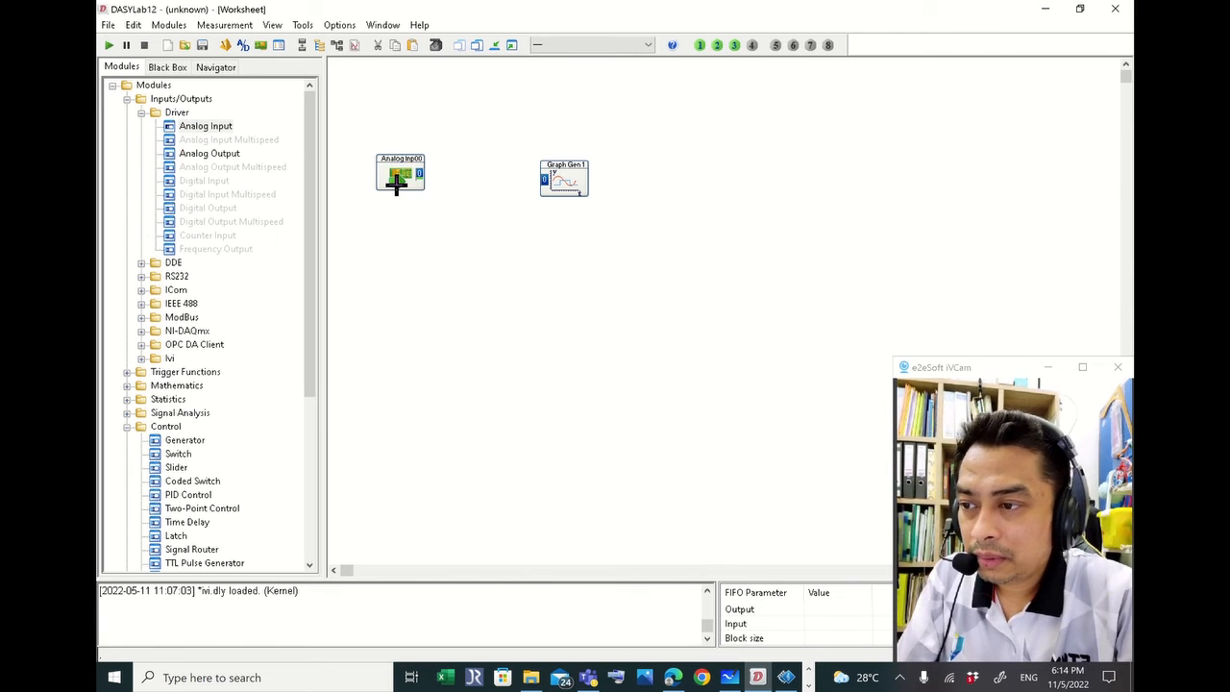
pyautogui.doubleClick(397, 177)
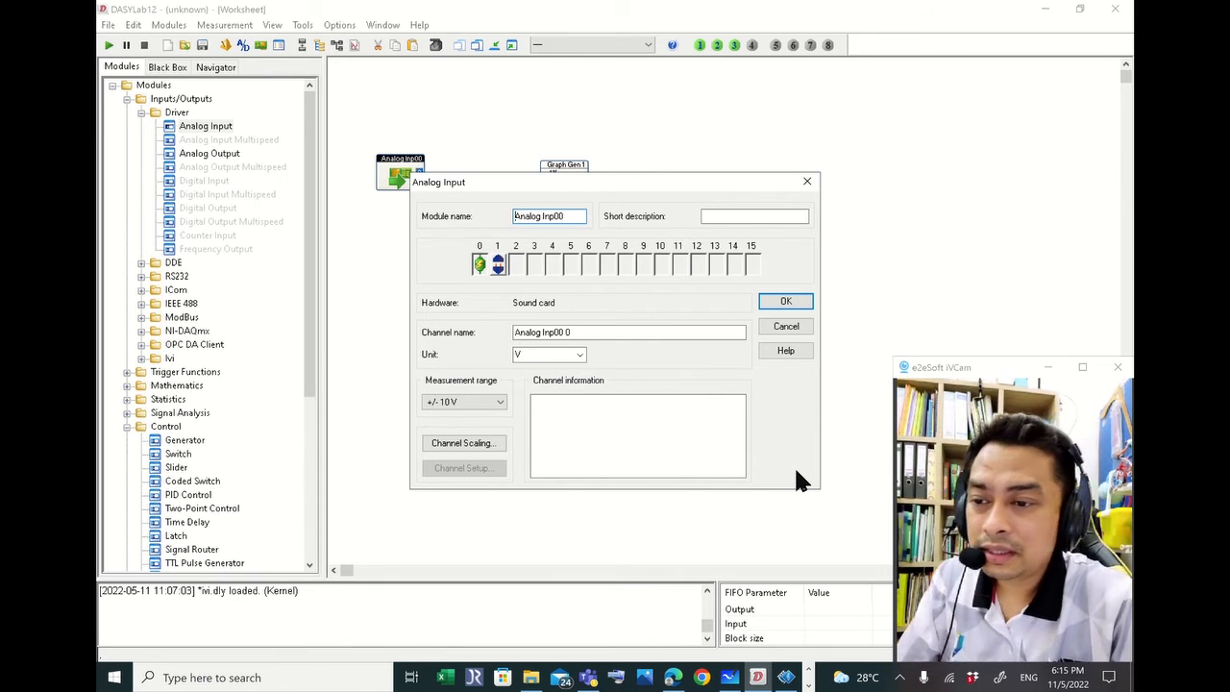
pyautogui.click(786, 304)
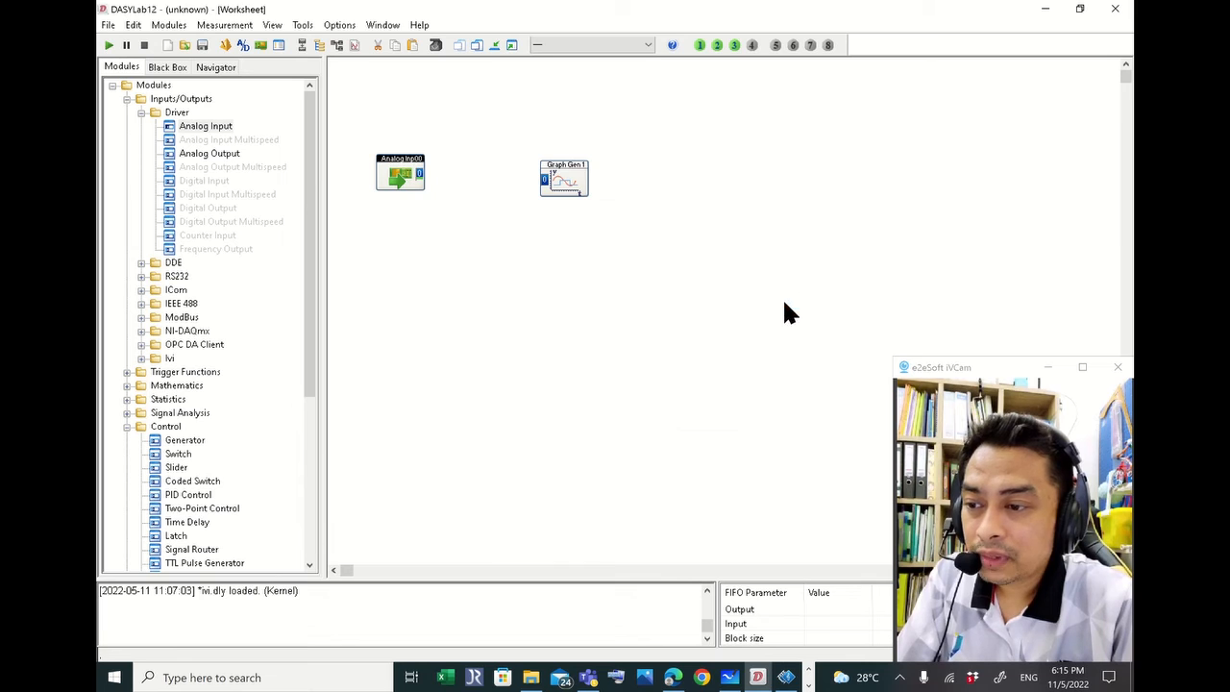
# Compare the DASYLab time base settings with those of the Sound Card driver
pyautogui.click(206, 29)
pyautogui.moveTo(265, 217)
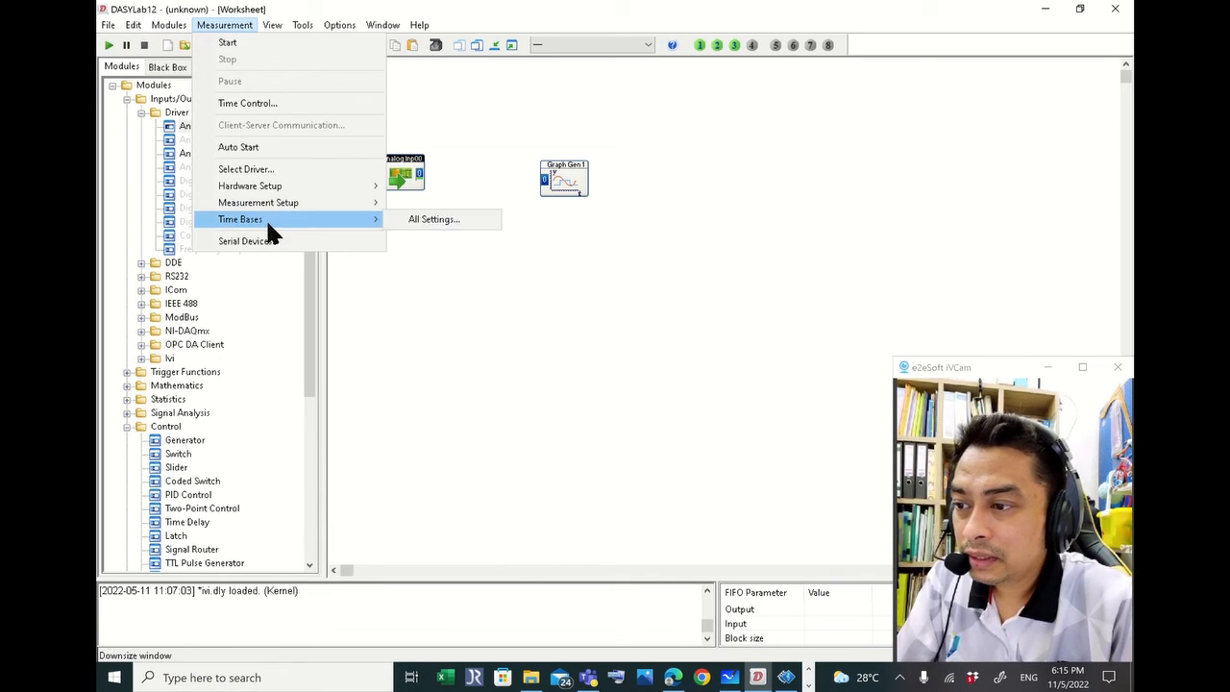
pyautogui.click(424, 223)
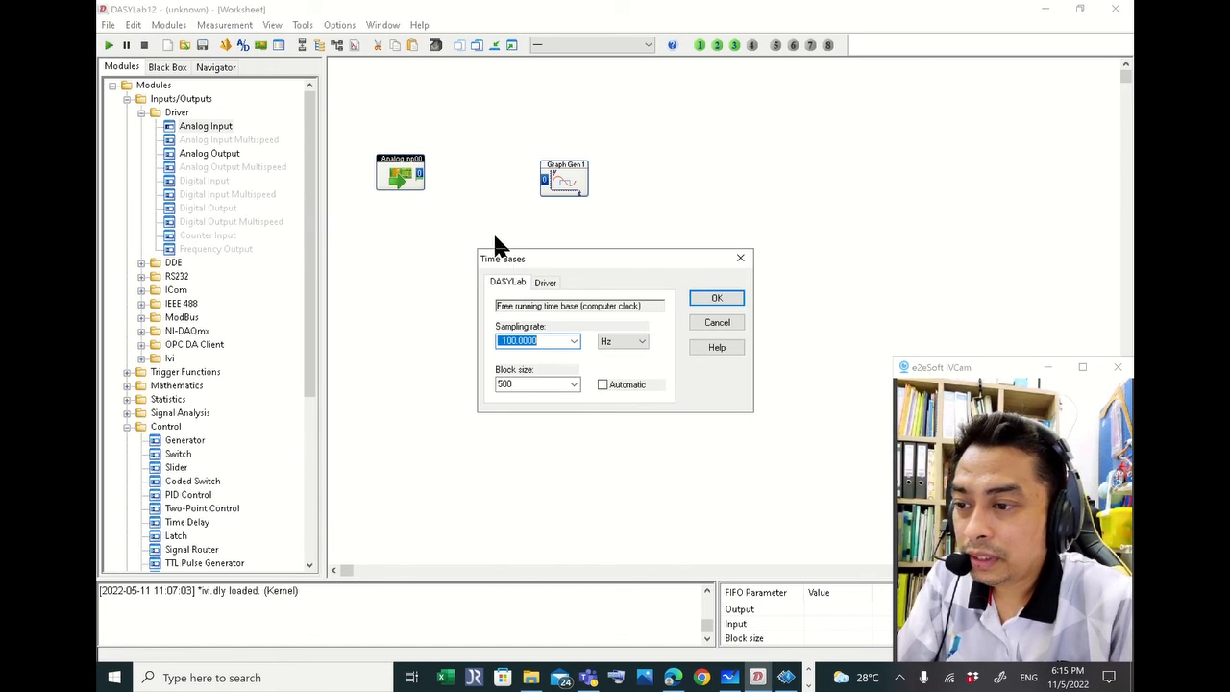
pyautogui.click(545, 282)
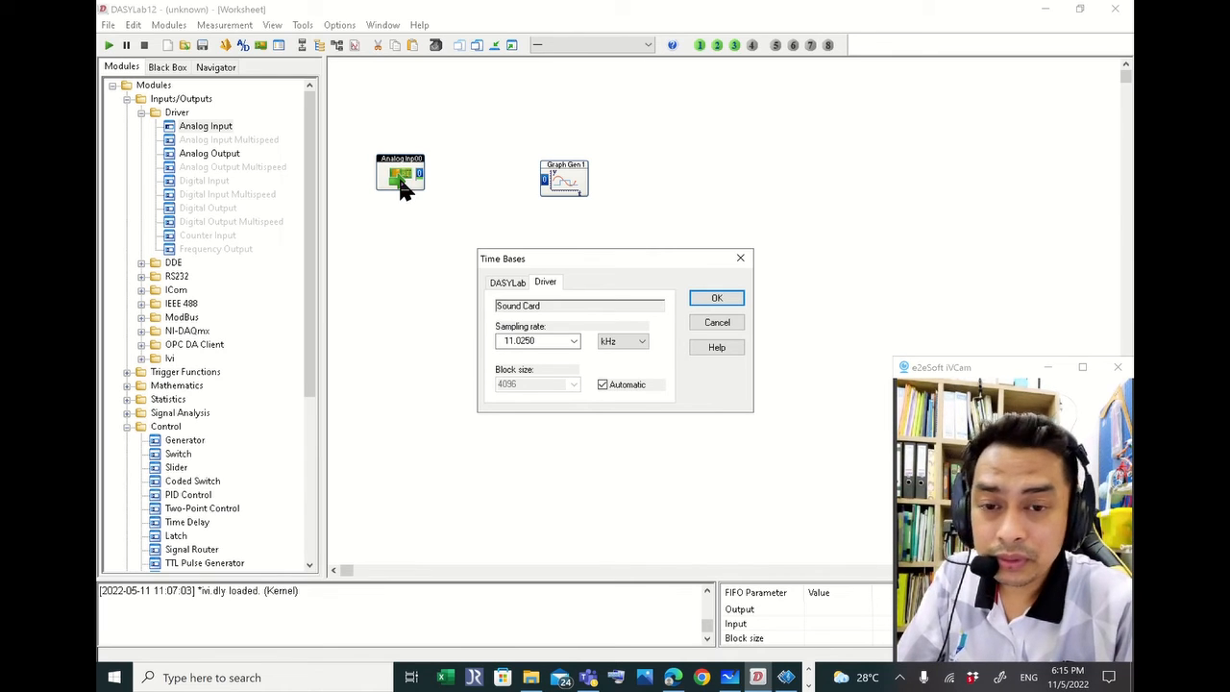
pyautogui.click(507, 282)
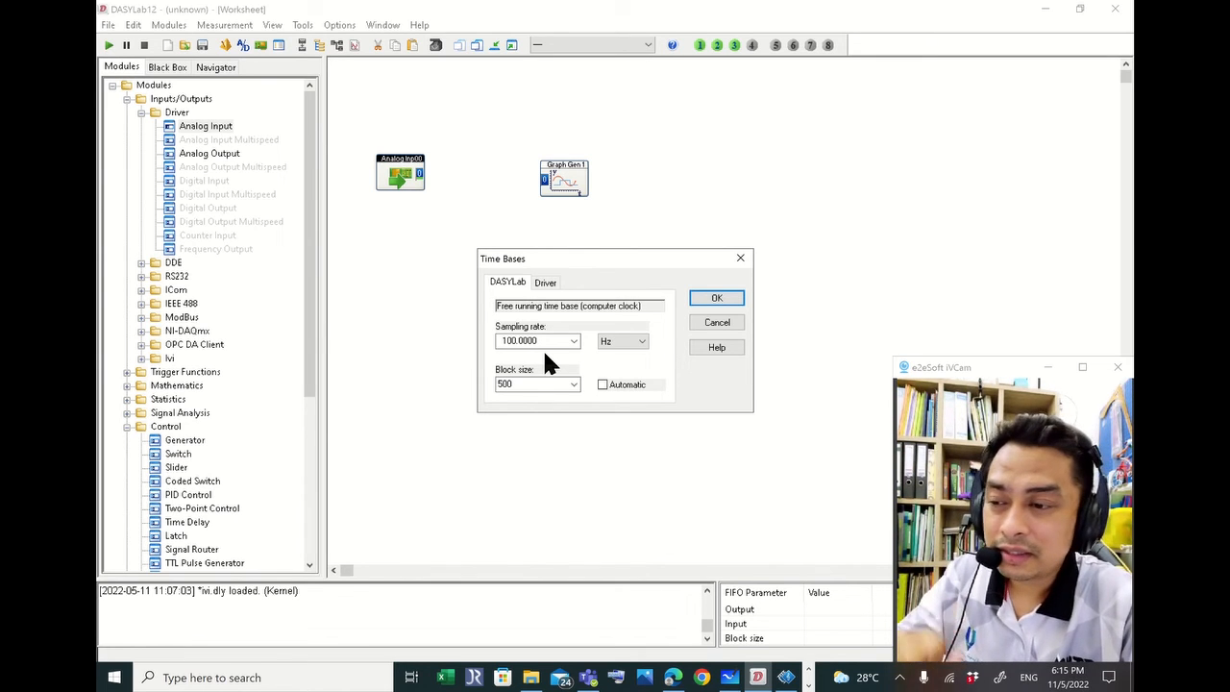
pyautogui.click(541, 283)
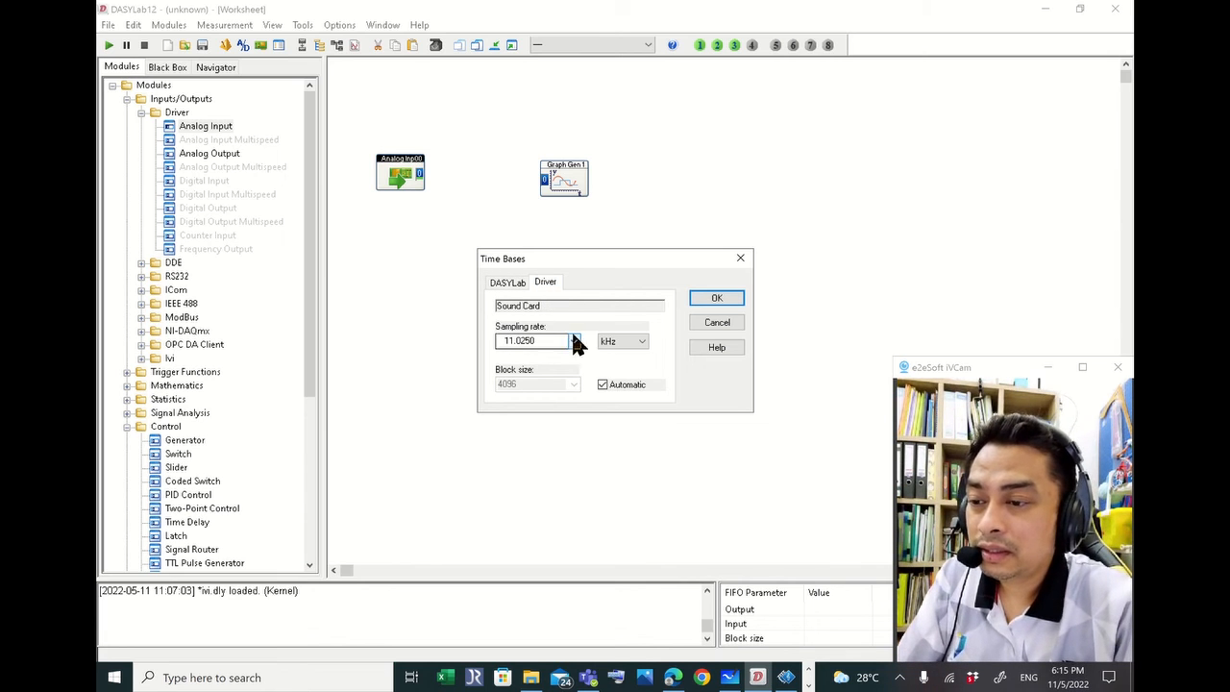
pyautogui.click(711, 300)
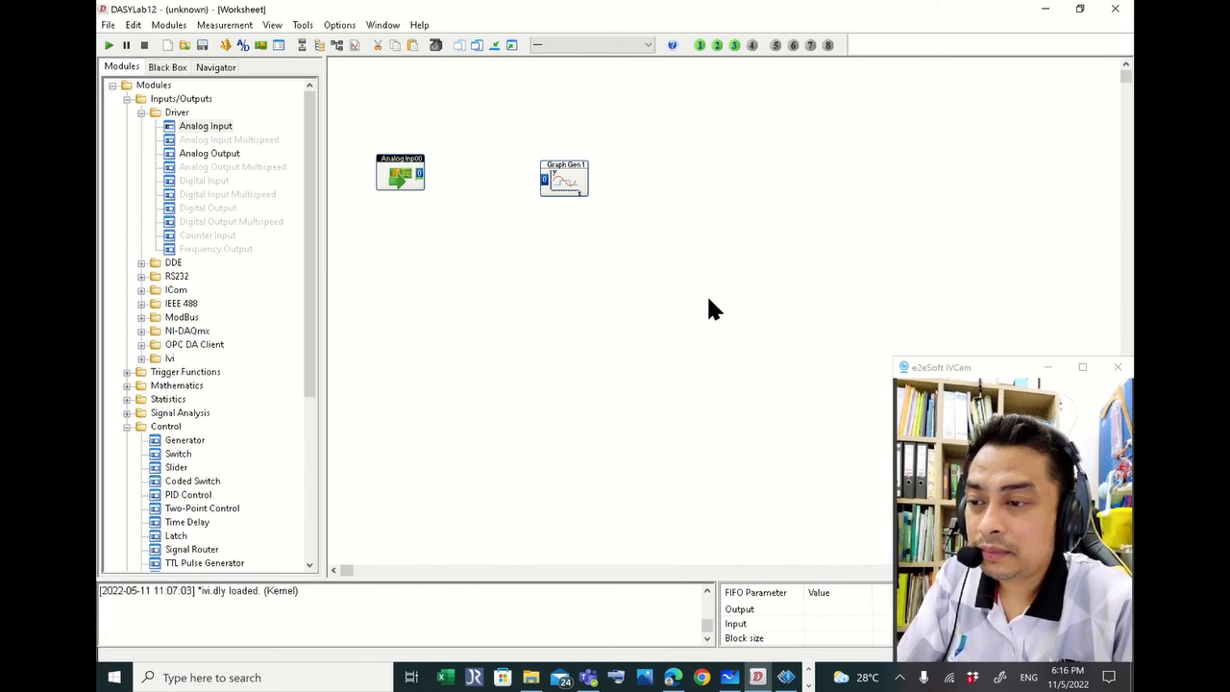
# Connect the Analog Input module to the Y/t chart and rename the chart module "Graph sound"
pyautogui.moveTo(423, 174)
pyautogui.mouseDown()
pyautogui.moveTo(560, 187)
pyautogui.moveTo(529, 182)
pyautogui.mouseUp()
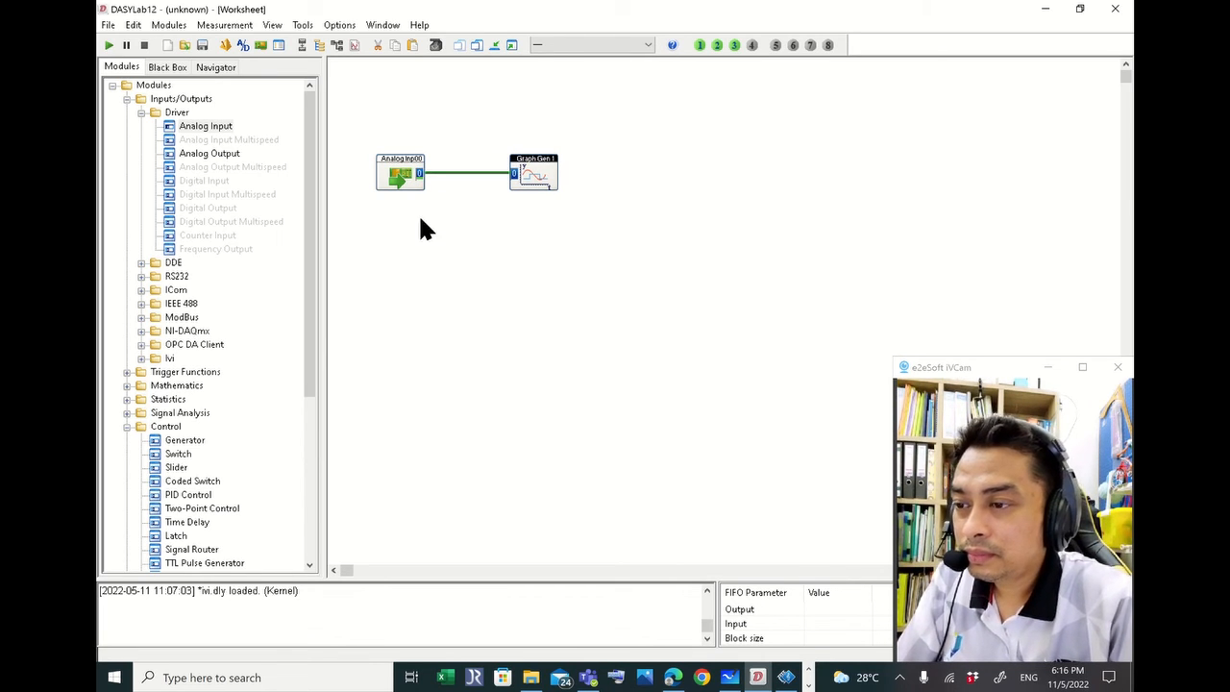
pyautogui.doubleClick(538, 175)
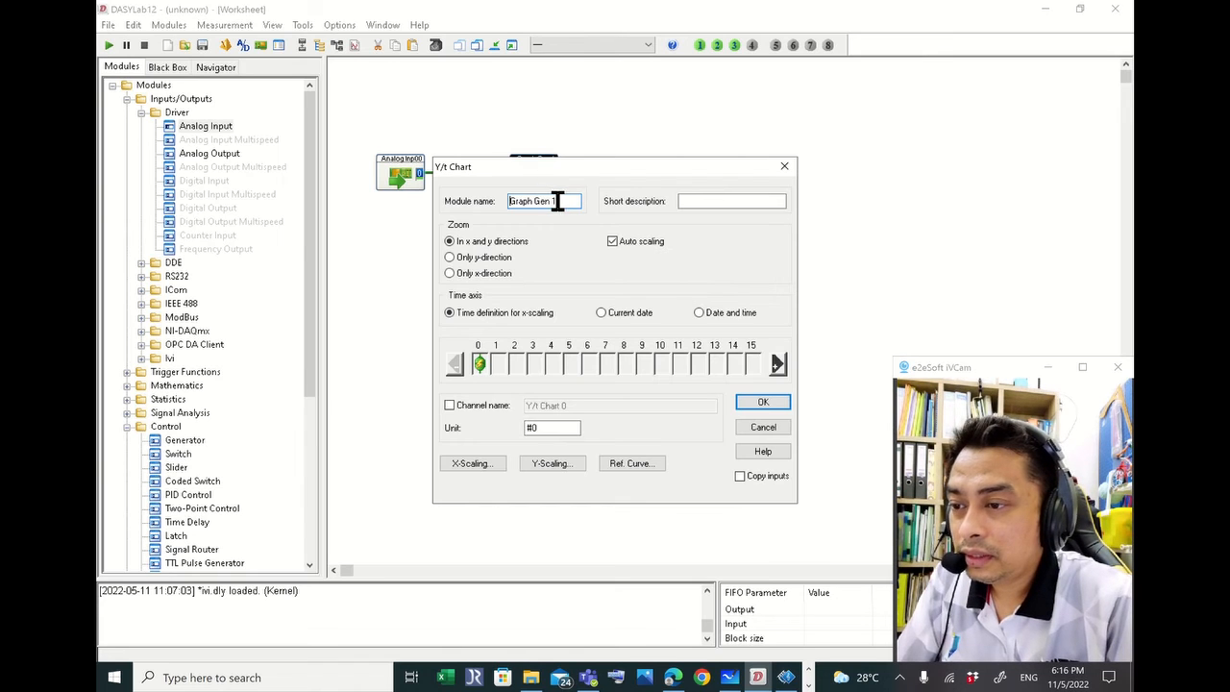
pyautogui.moveTo(551, 202); pyautogui.dragTo(539, 204)
pyautogui.write('s')
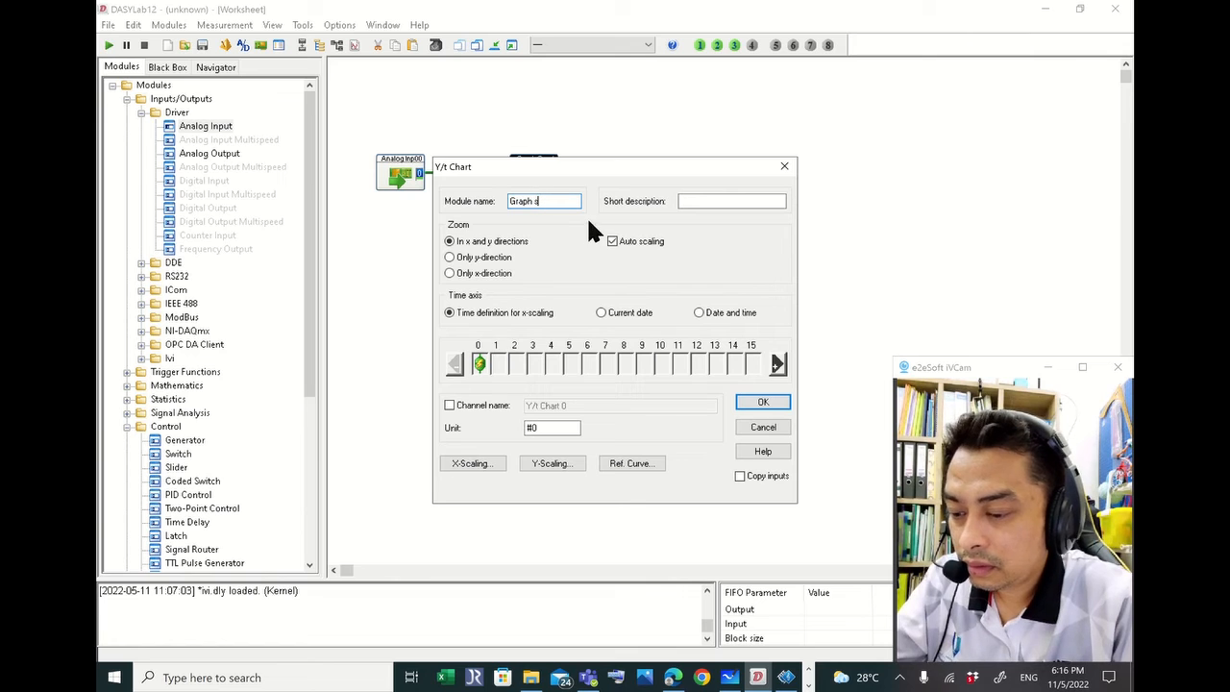
pyautogui.write('oun')
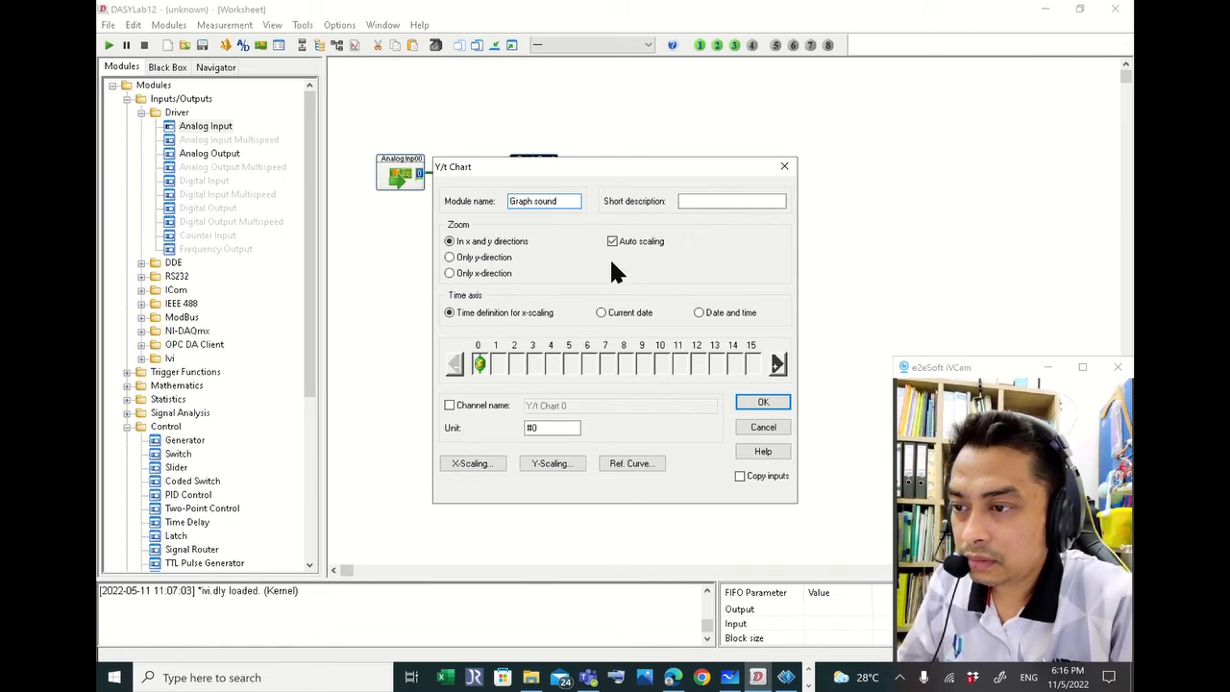
pyautogui.write('d')
pyautogui.click(754, 405)
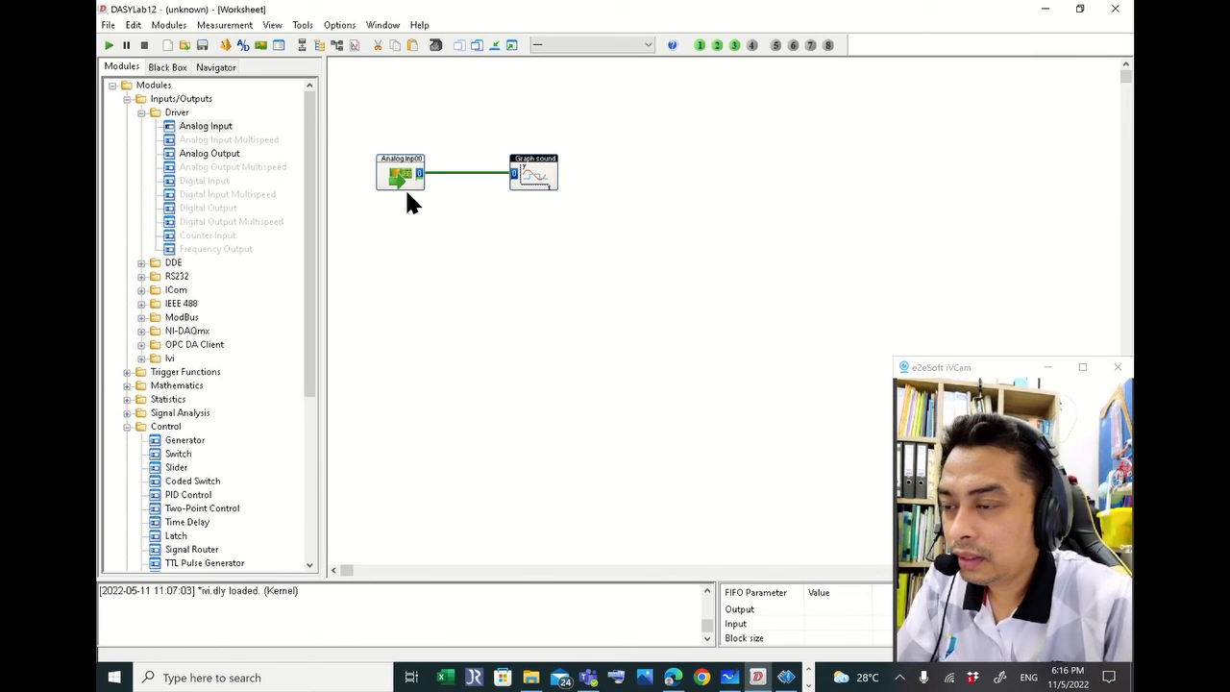
# Show the Graph sound window below the modules and record the microphone signal with a short measurement
pyautogui.click(513, 46)
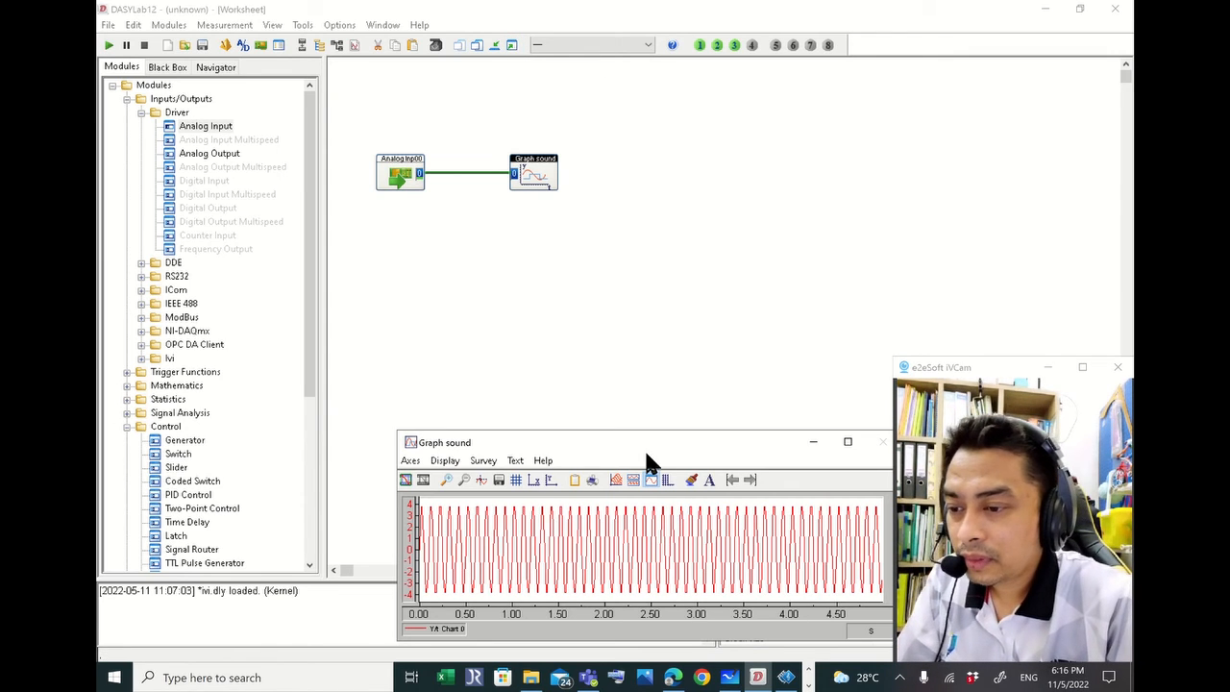
pyautogui.moveTo(615, 444); pyautogui.dragTo(560, 304)
pyautogui.click(109, 45)
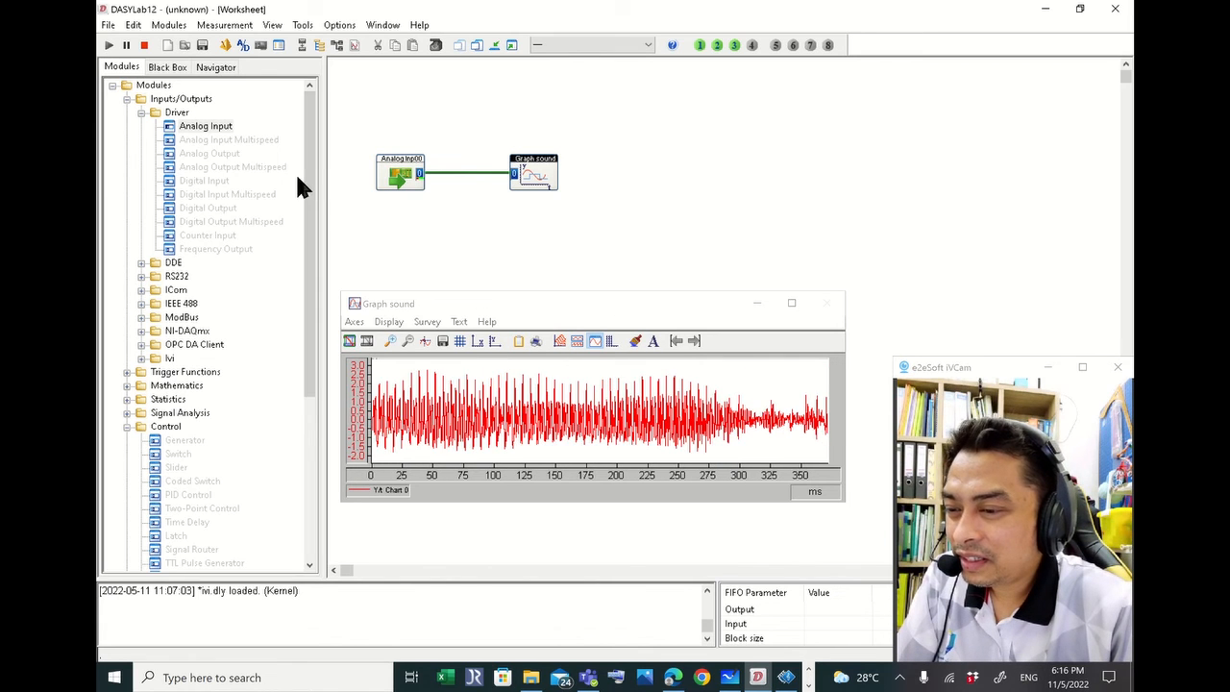
pyautogui.click(145, 50)
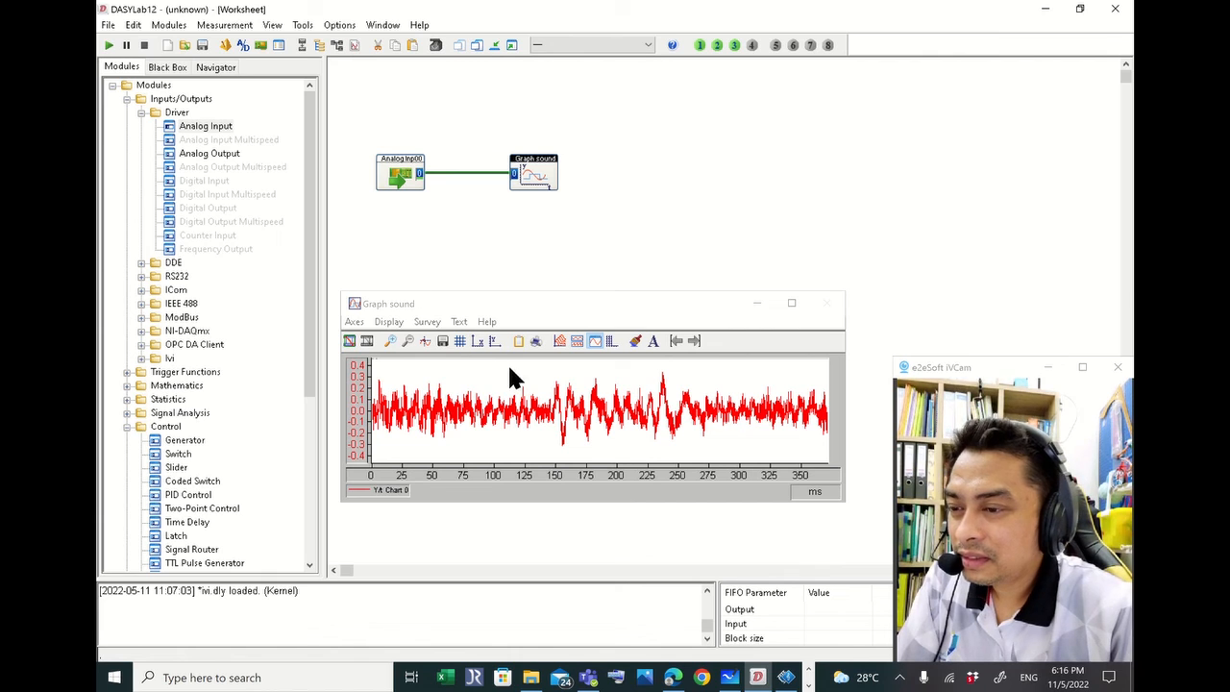
pyautogui.moveTo(539, 302); pyautogui.dragTo(543, 251)
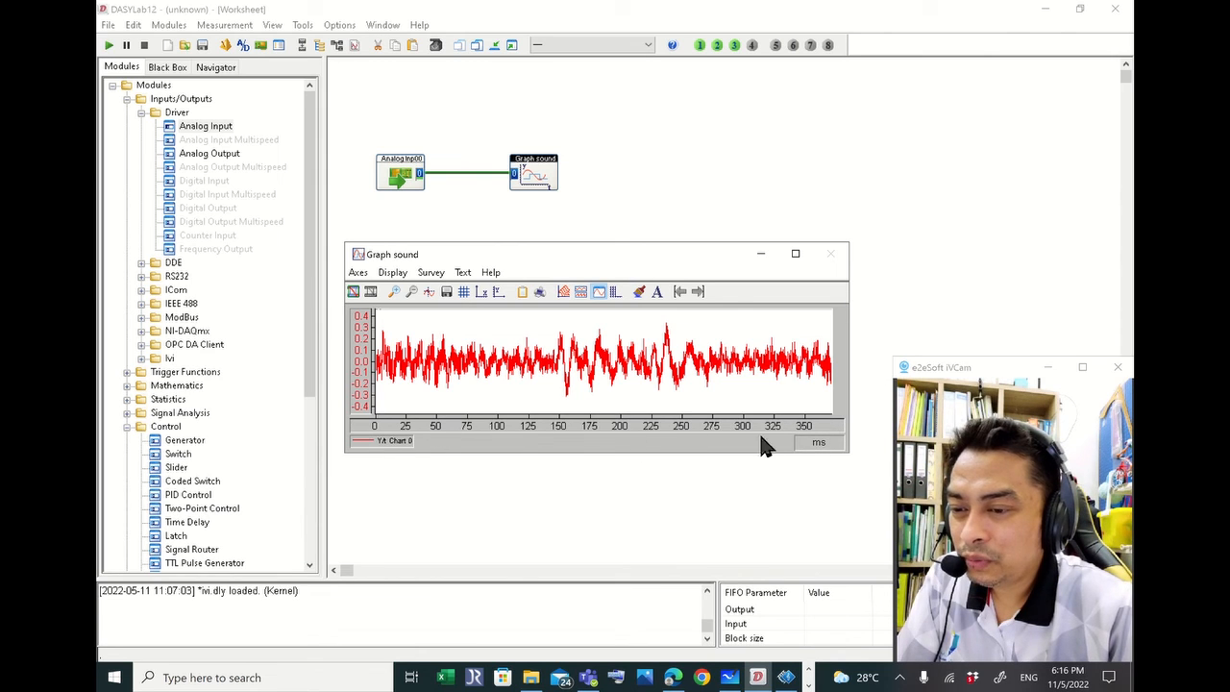
# Disable the Sound Card driver's automatic block size, set it to 10000, and record the microphone signal with a short measurement
pyautogui.click(217, 29)
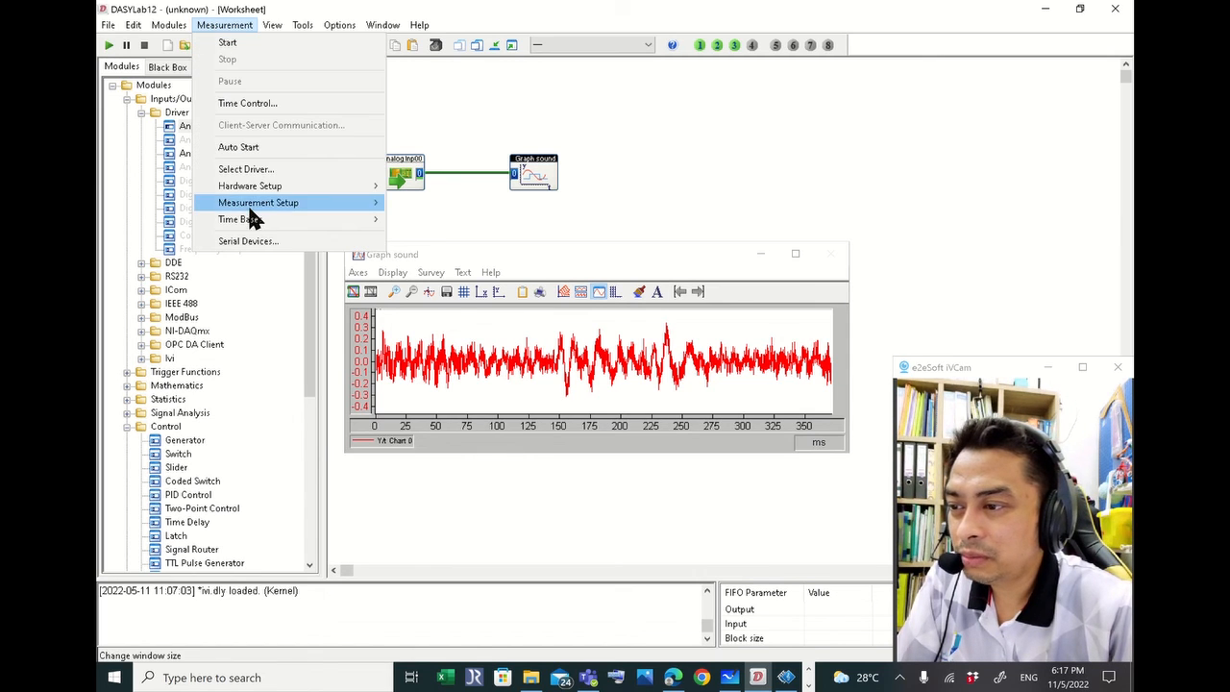
pyautogui.moveTo(258, 223)
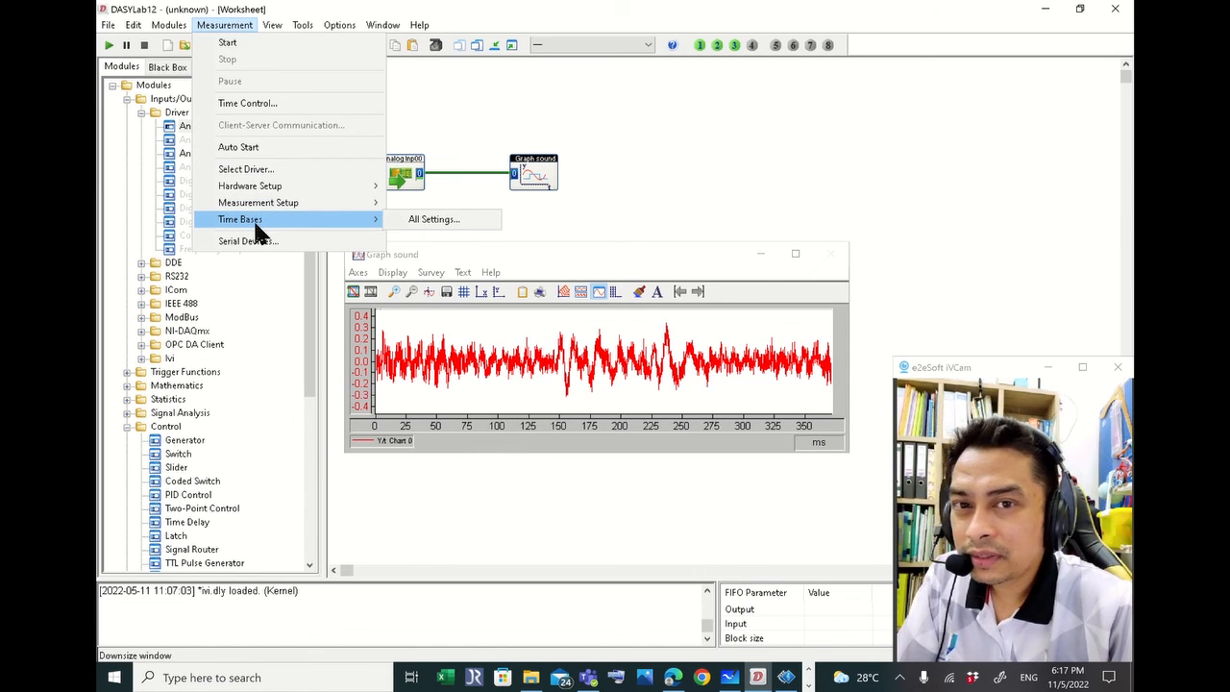
pyautogui.click(427, 219)
pyautogui.click(542, 281)
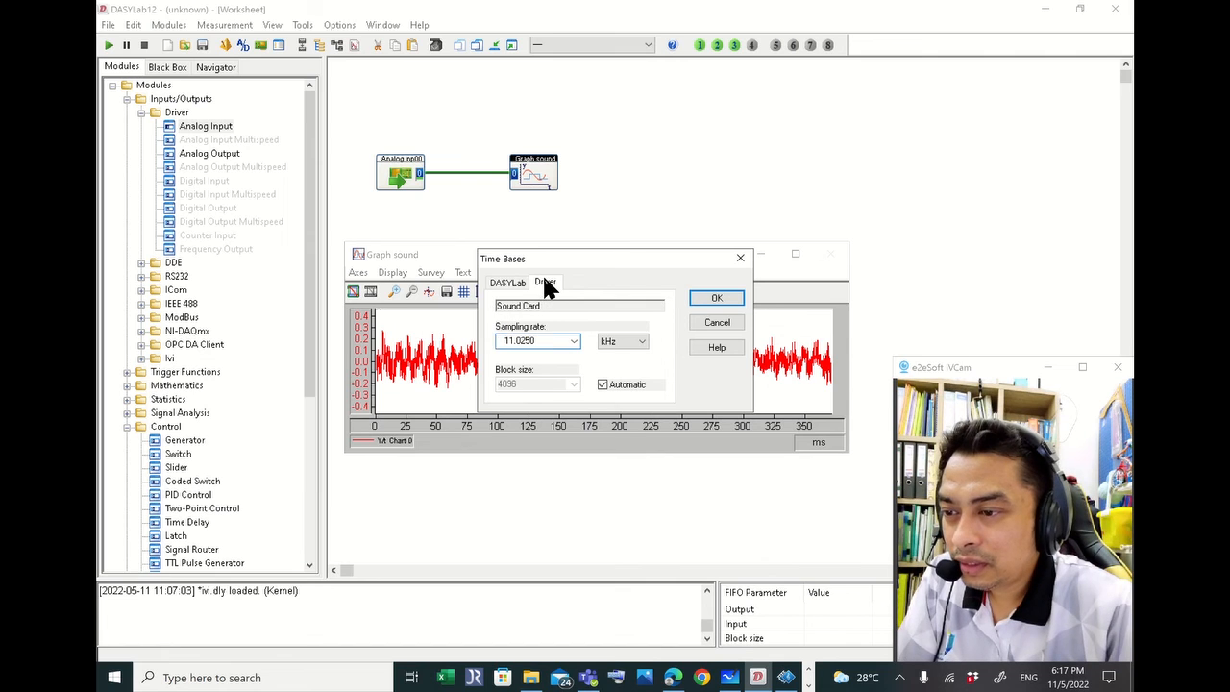
pyautogui.click(604, 383)
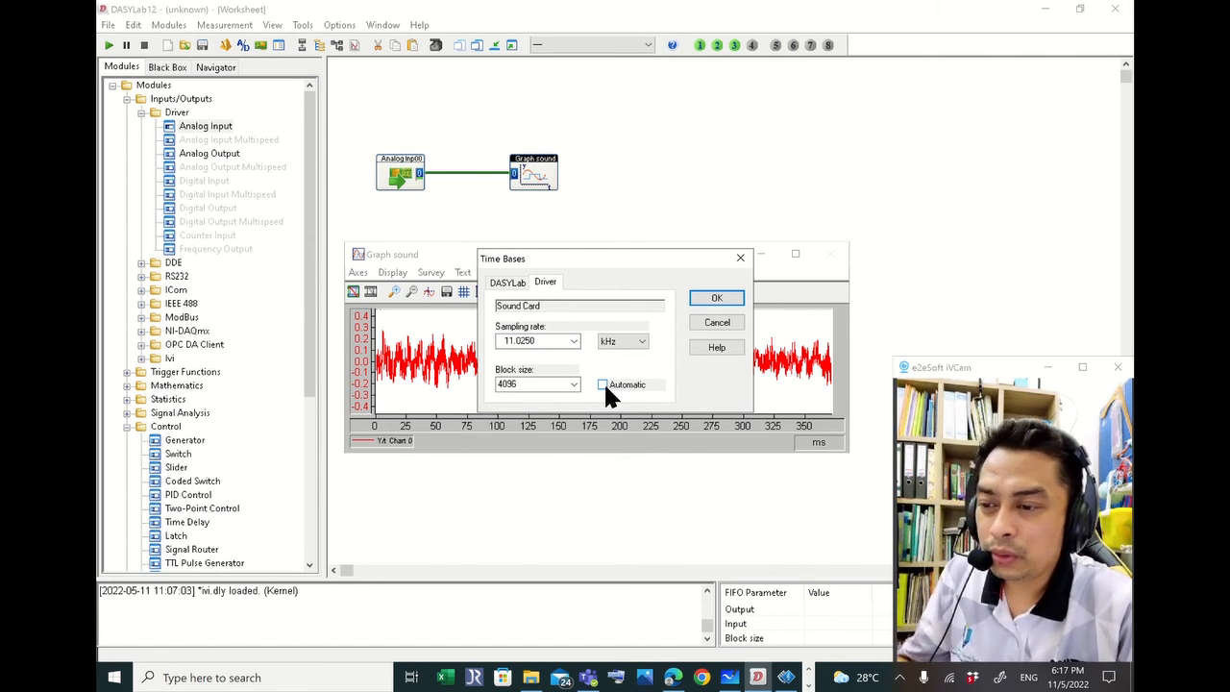
pyautogui.click(573, 383)
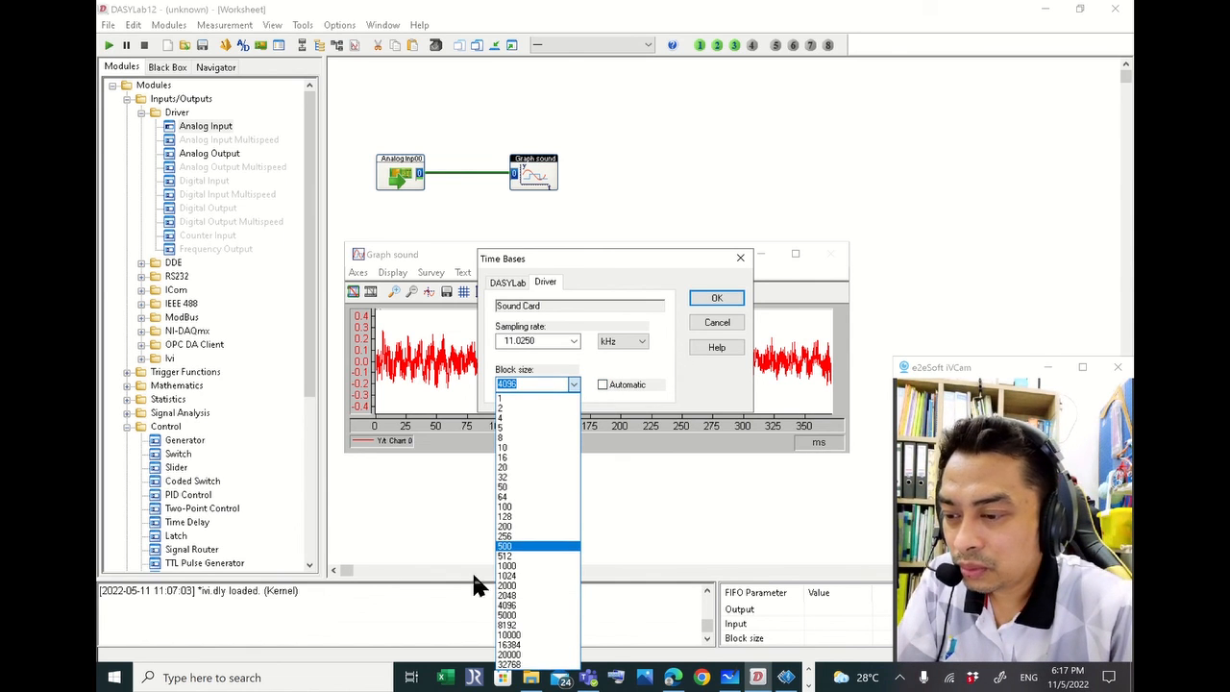
pyautogui.click(517, 635)
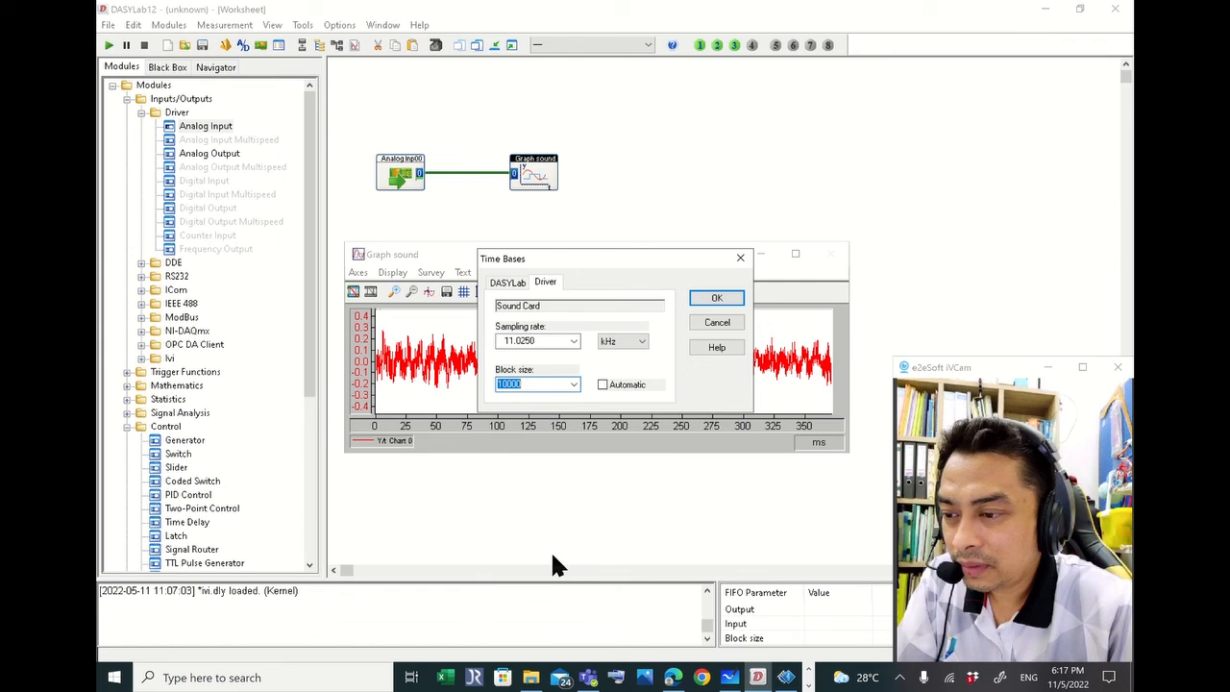
pyautogui.click(719, 299)
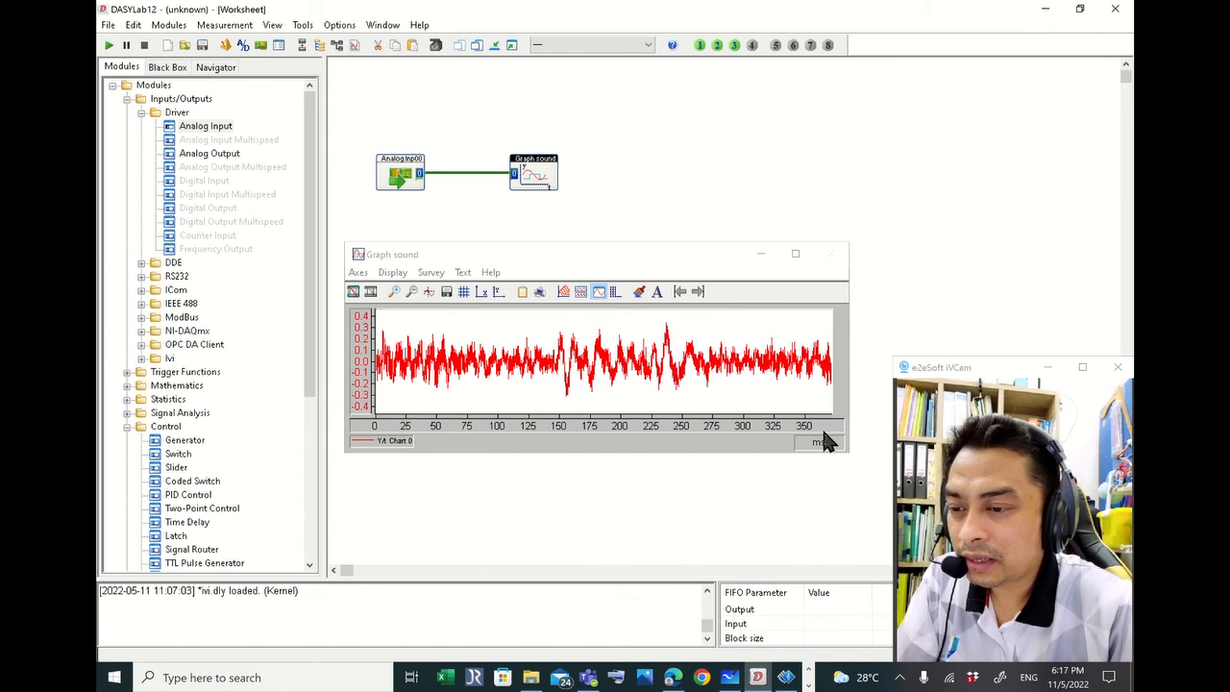
pyautogui.click(109, 46)
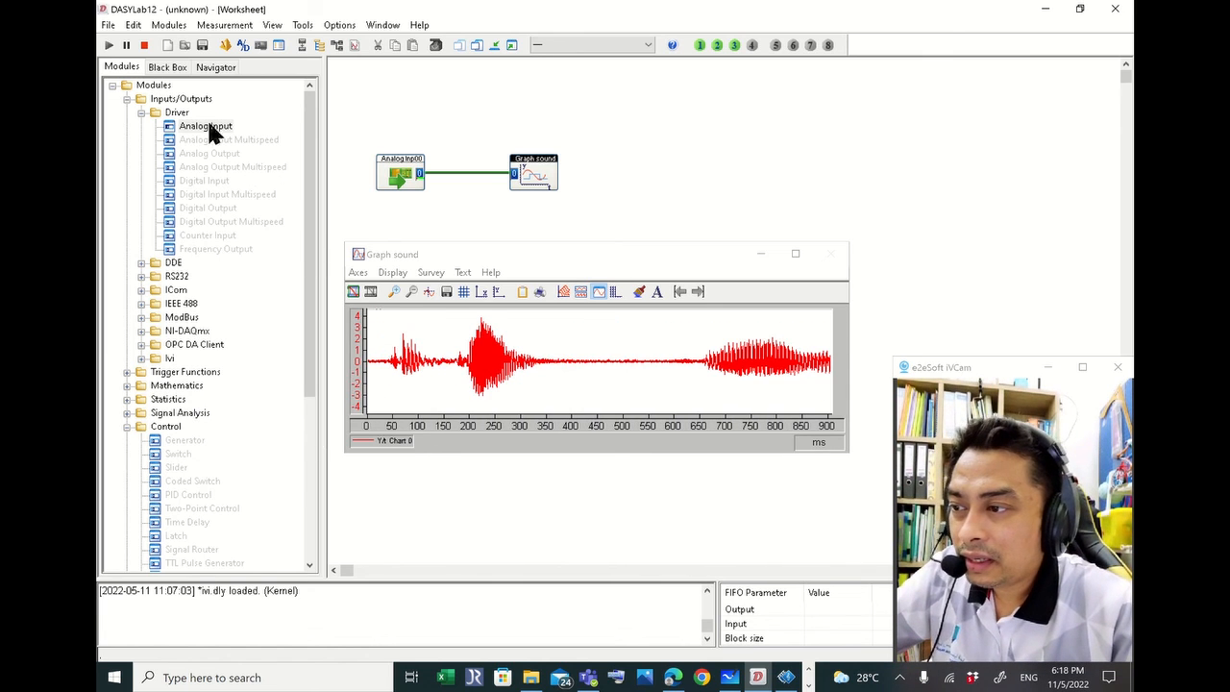
pyautogui.click(145, 46)
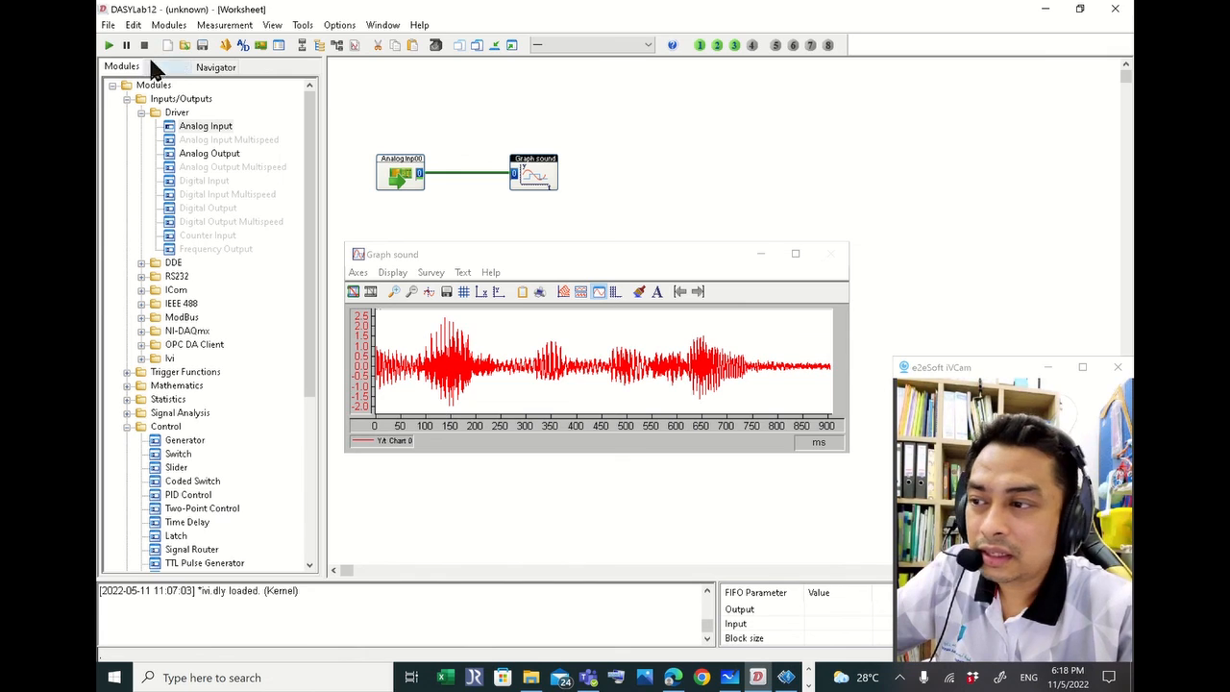